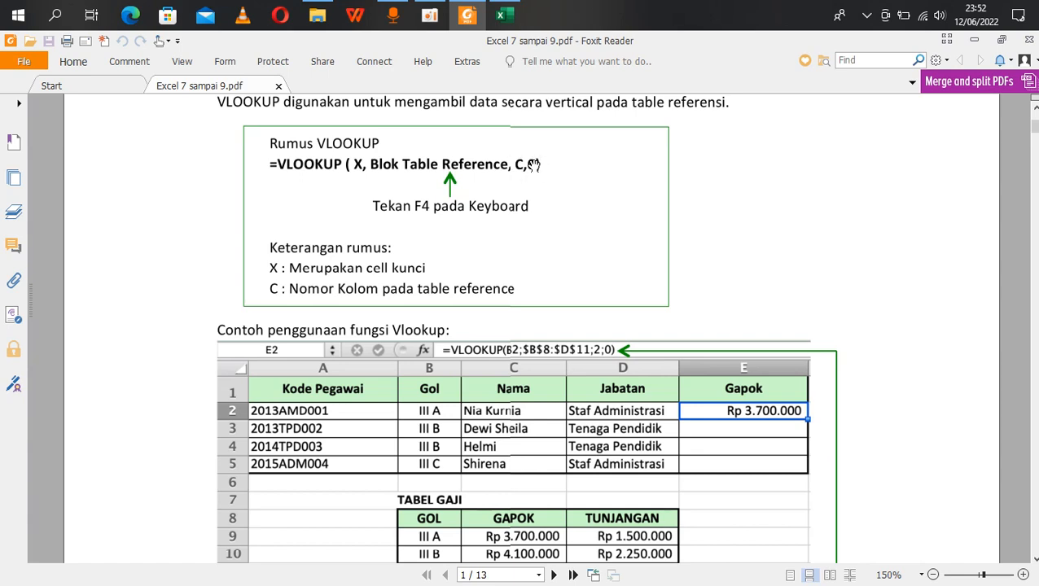
Read the VLOOKUP syntax, its argument notes and the worked Gapok example in section 7.1 of the PDF
{"action": "scroll", "coordinate": [533, 165], "scroll_direction": "down", "scroll_amount": 1}
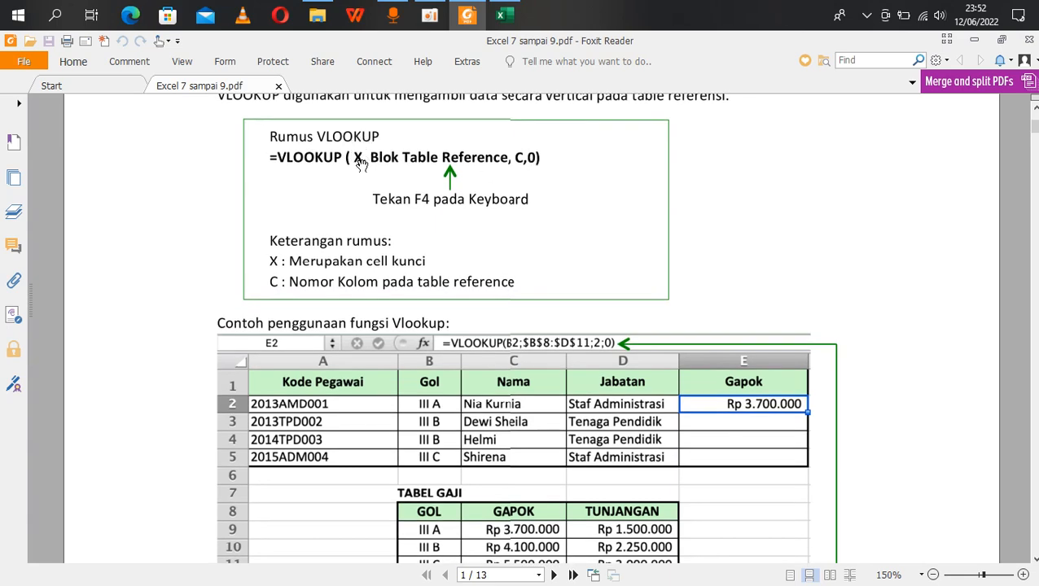
{"action": "scroll", "coordinate": [418, 266], "scroll_direction": "down", "scroll_amount": 3}
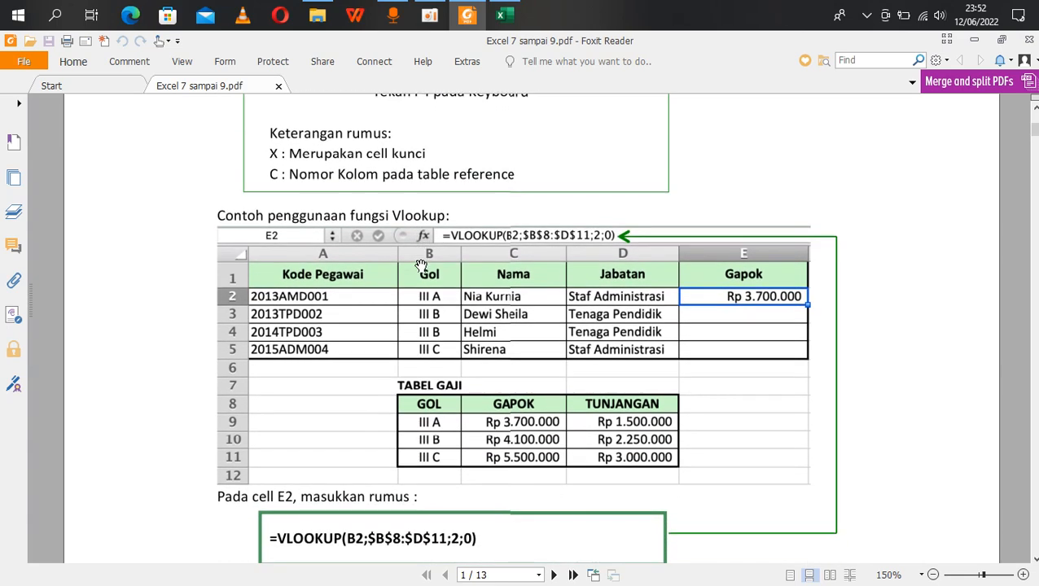
{"action": "scroll", "coordinate": [421, 267], "scroll_direction": "down", "scroll_amount": 2}
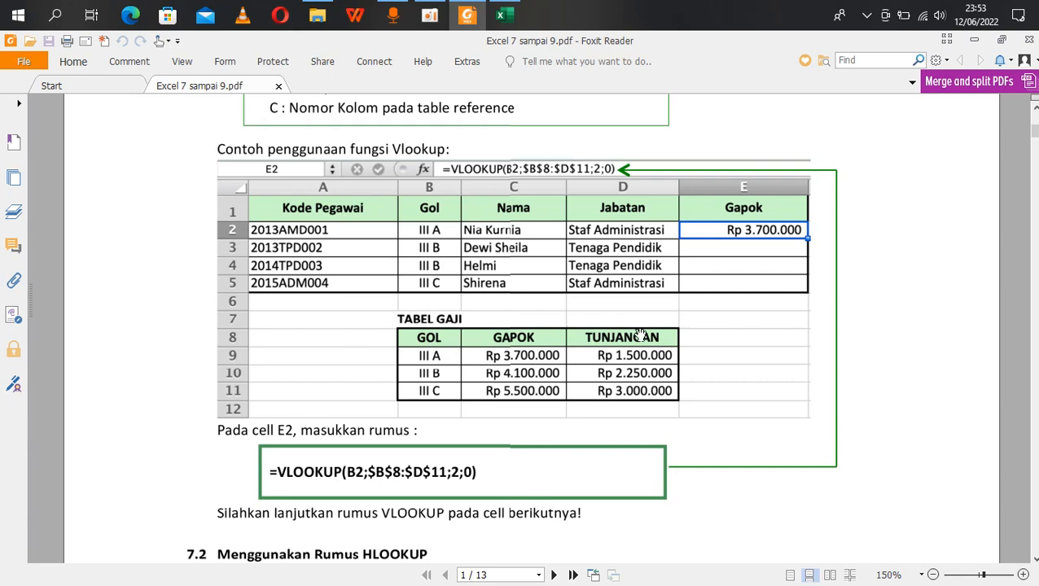
{"action": "scroll", "coordinate": [488, 316], "scroll_direction": "up", "scroll_amount": 3}
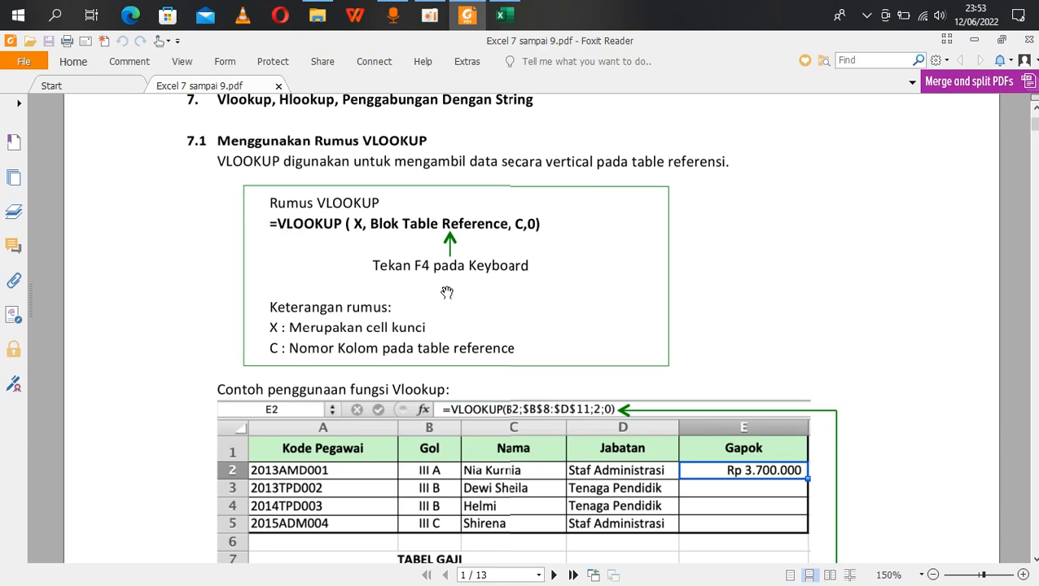
{"action": "scroll", "coordinate": [447, 292], "scroll_direction": "down", "scroll_amount": 5}
{"action": "scroll", "coordinate": [447, 292], "scroll_direction": "up", "scroll_amount": 2}
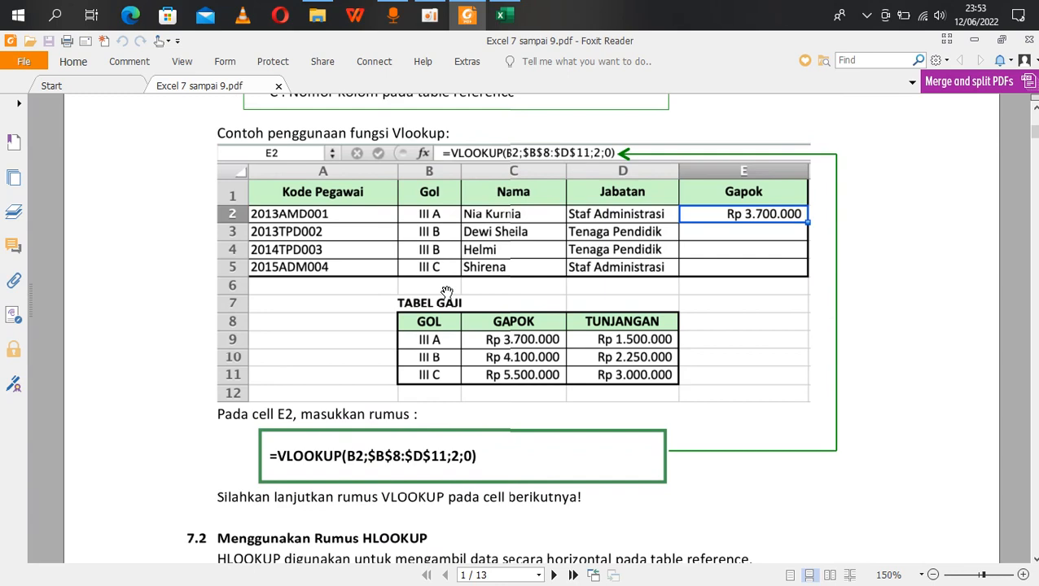
Switch to the Excel workbook and start a VLOOKUP formula in Gapok cell E2 with B2 as the lookup value
{"action": "key", "text": "alt+Tab"}
{"action": "key", "text": "alt+Tab"}
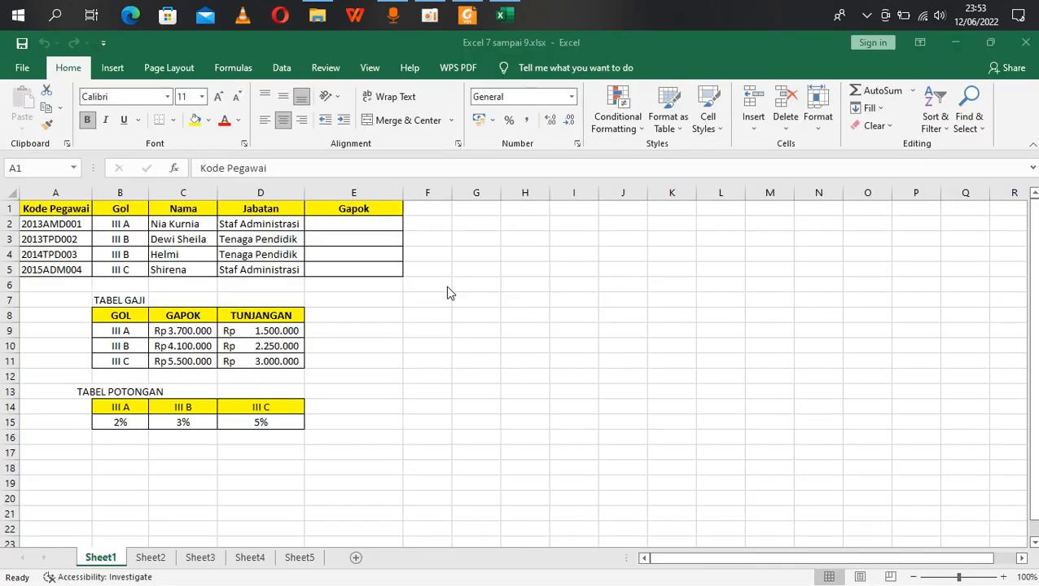
{"action": "left_click", "coordinate": [353, 227]}
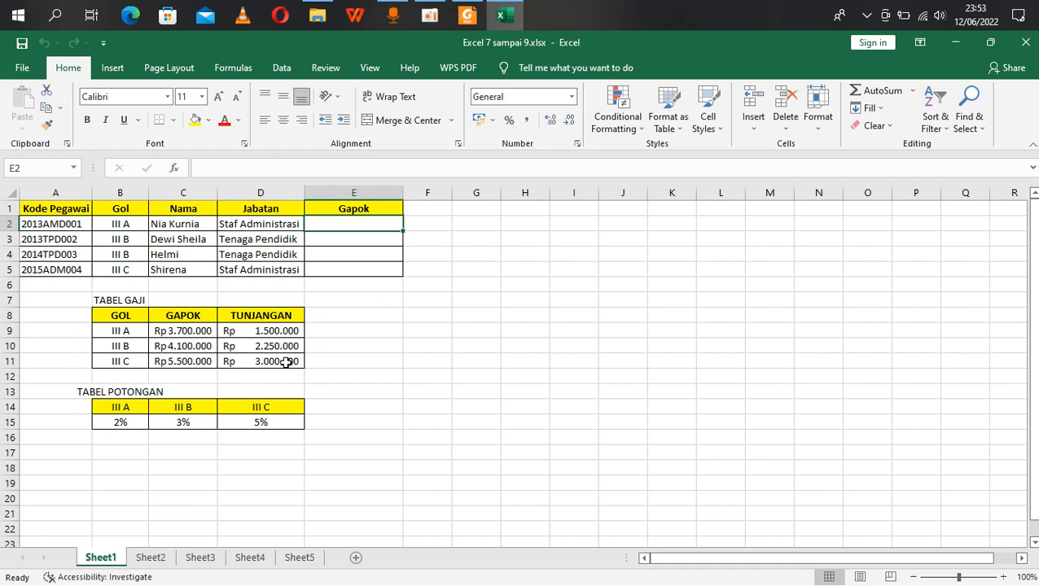
{"action": "key", "text": "alt+Tab"}
{"action": "key", "text": "alt+Tab"}
{"action": "type", "text": "=V"}
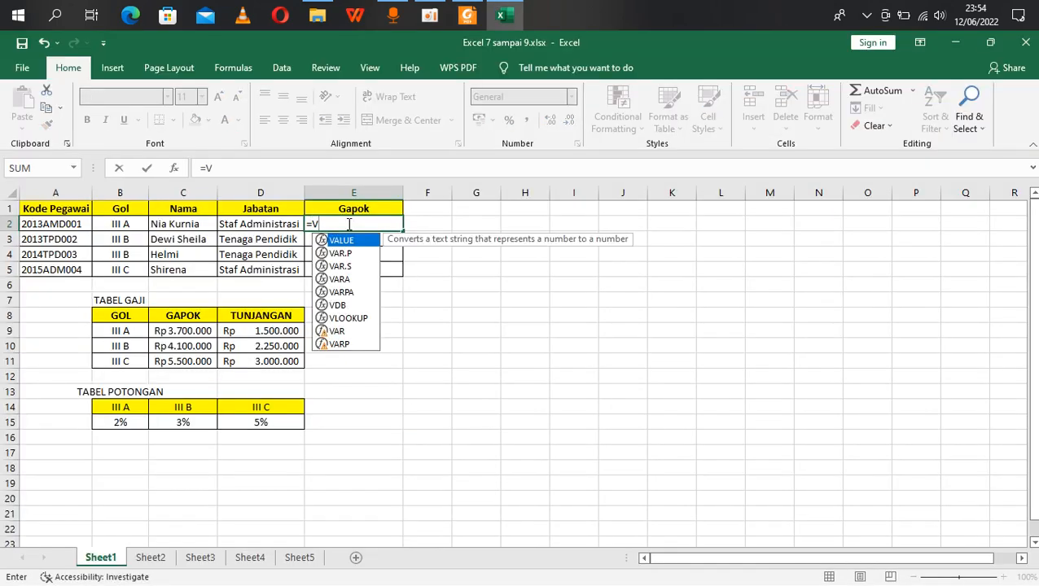
{"action": "type", "text": "LOOK"}
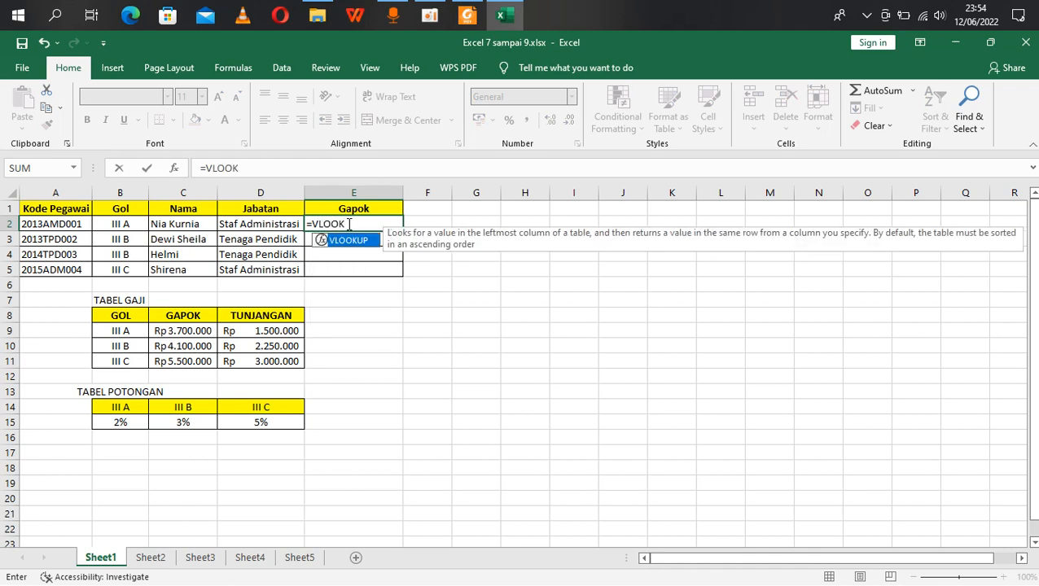
{"action": "type", "text": "UP("}
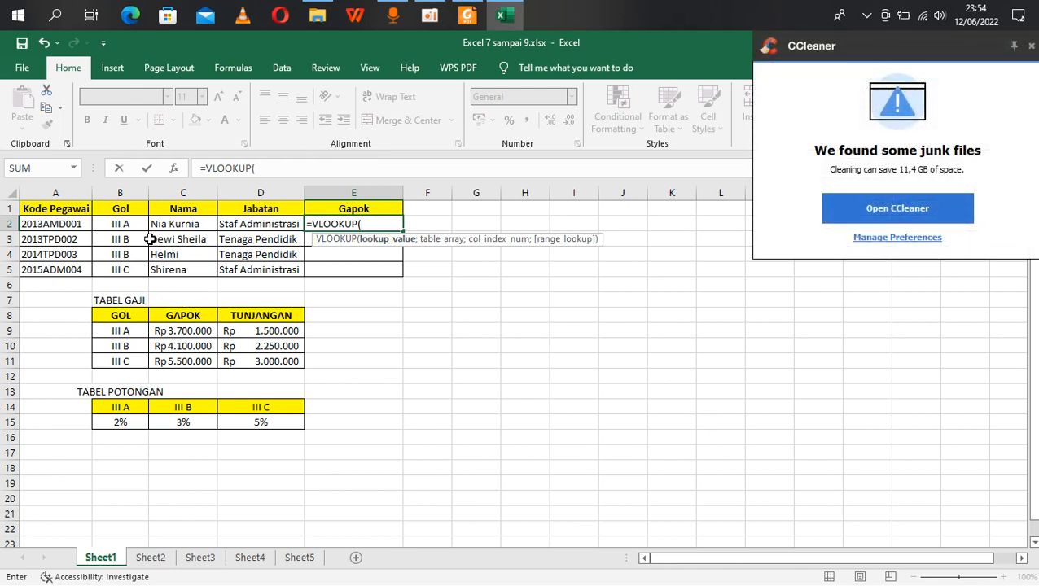
{"action": "left_click", "coordinate": [116, 224]}
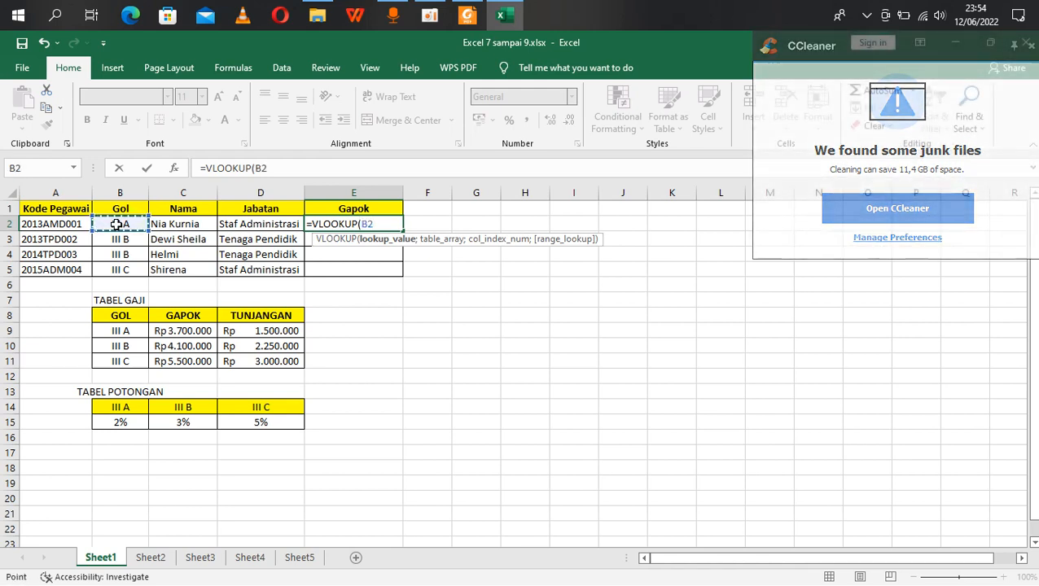
{"action": "type", "text": ";"}
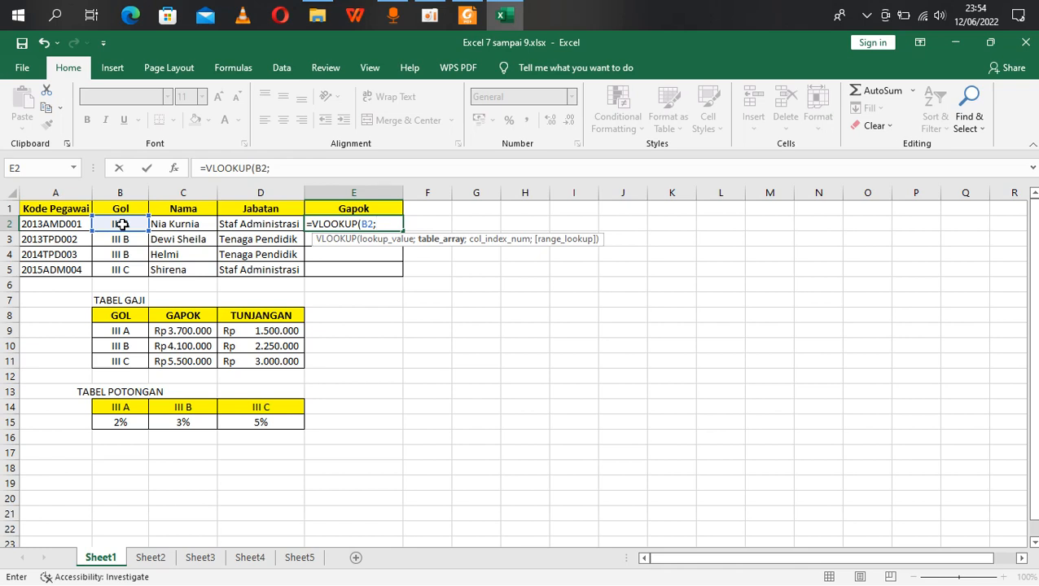
Complete the VLOOKUP in E2 with table range B8:D11 and column index 2, and enter the formula
{"action": "mouse_move", "coordinate": [116, 320]}
{"action": "left_mouse_down"}
{"action": "mouse_move", "coordinate": [231, 346]}
{"action": "mouse_move", "coordinate": [266, 371]}
{"action": "left_mouse_up"}
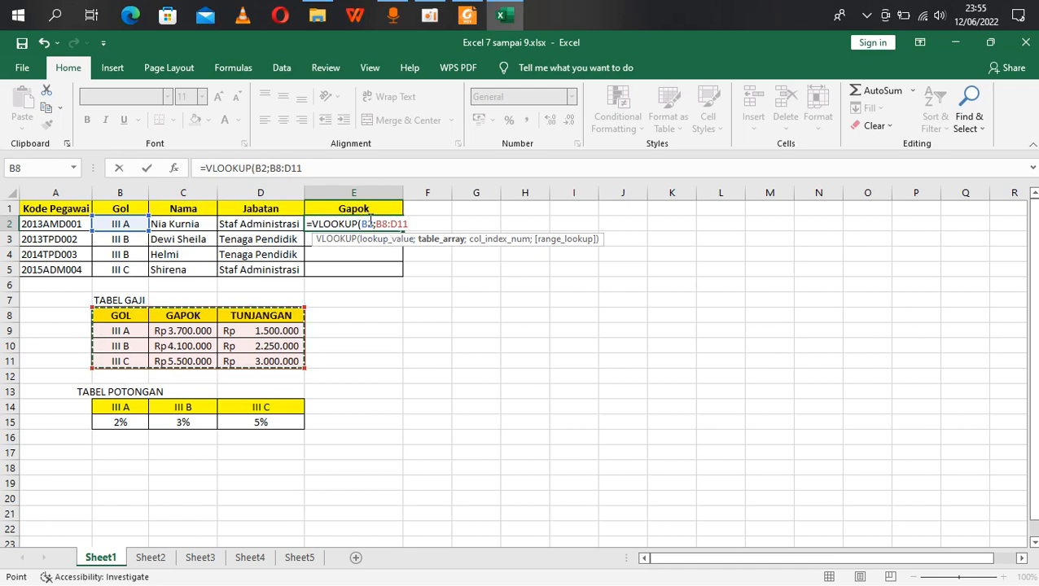
{"action": "type", "text": ";"}
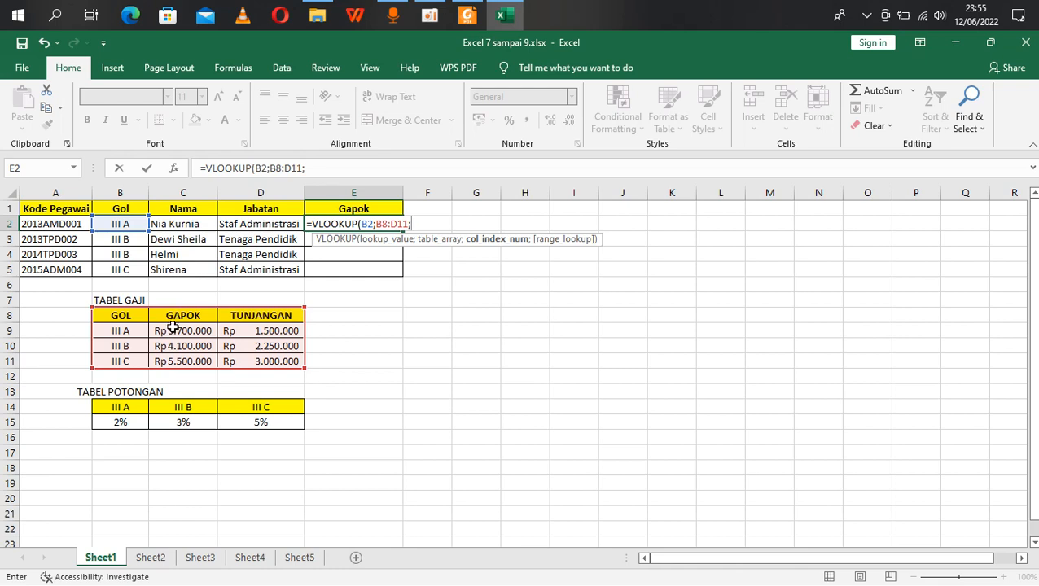
{"action": "type", "text": "2"}
{"action": "type", "text": ";"}
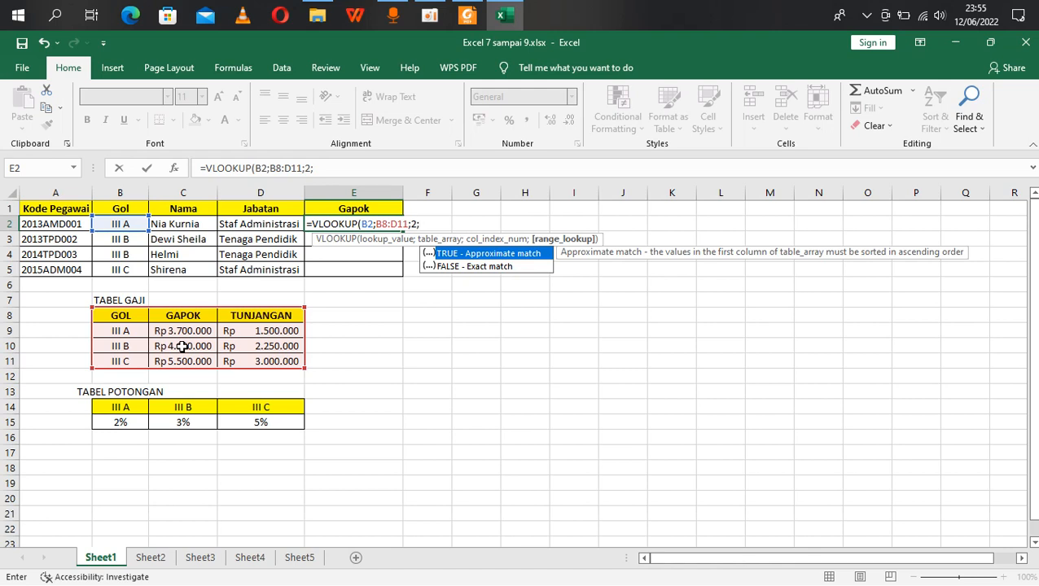
{"action": "key", "text": "Down"}
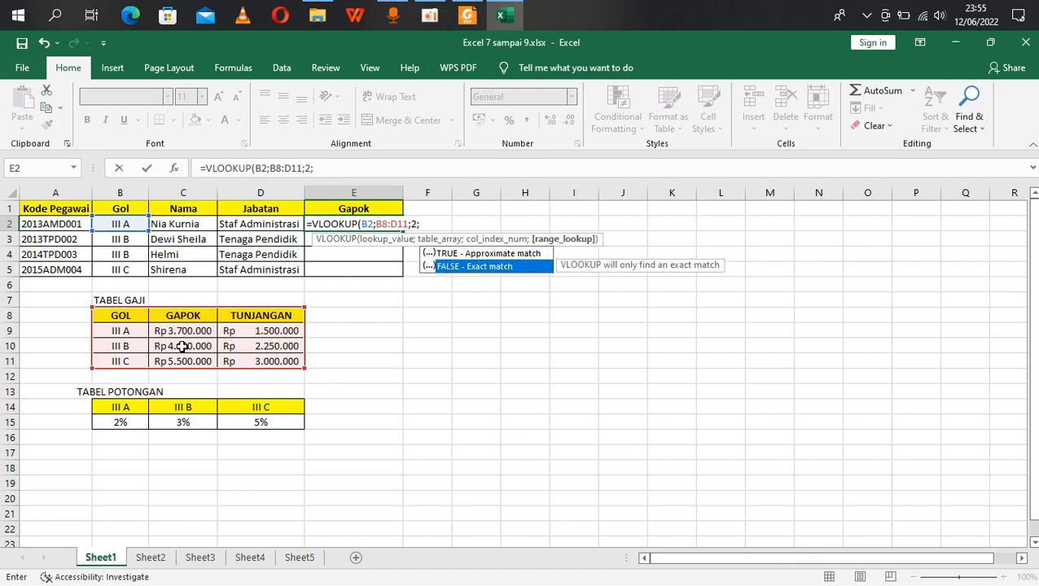
{"action": "key", "text": "Return"}
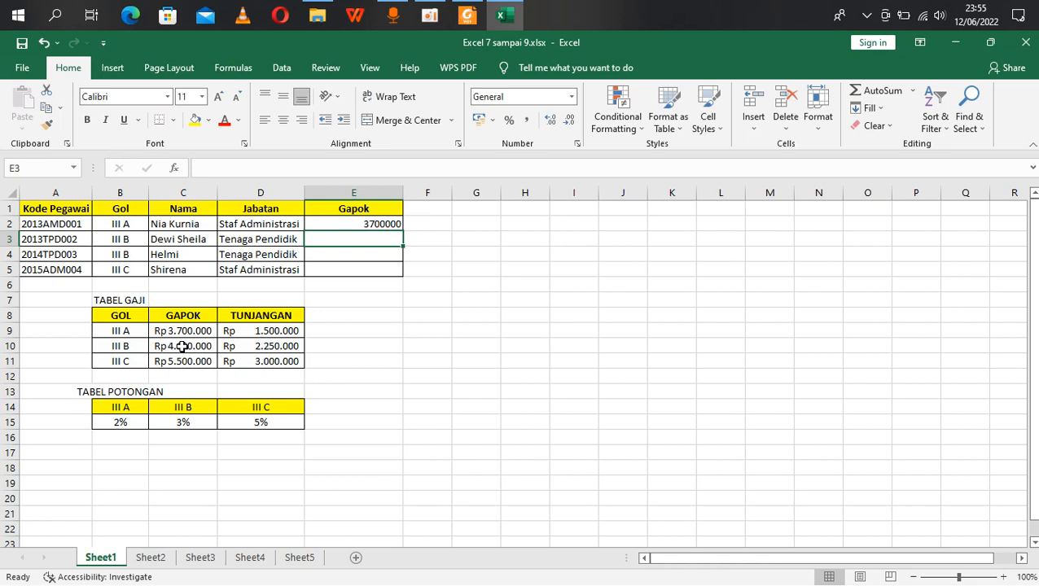
Set the range_lookup argument of the VLOOKUP formula in E2 to 0
{"action": "left_click", "coordinate": [379, 224]}
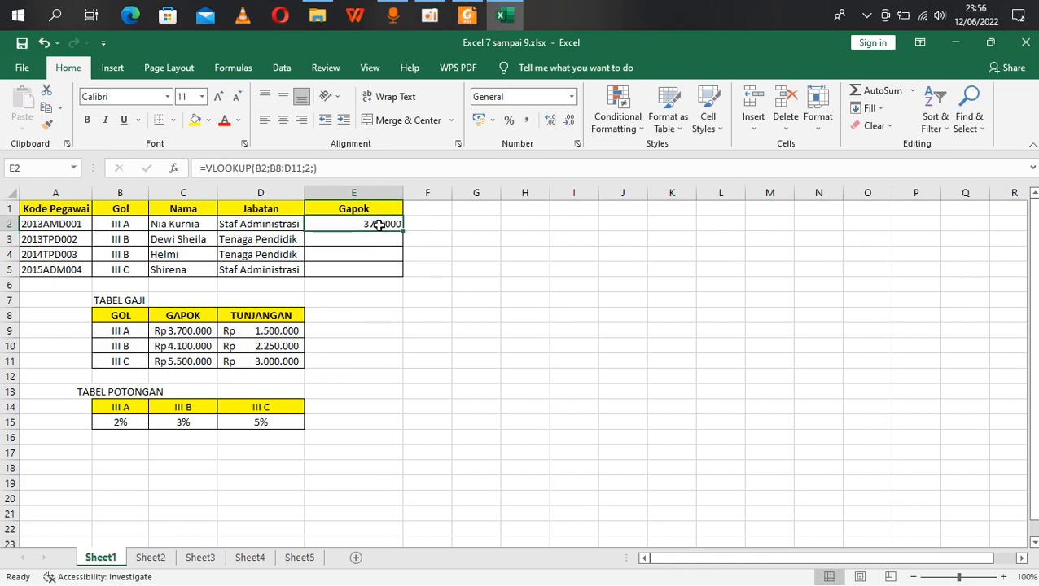
{"action": "double_click", "coordinate": [378, 225]}
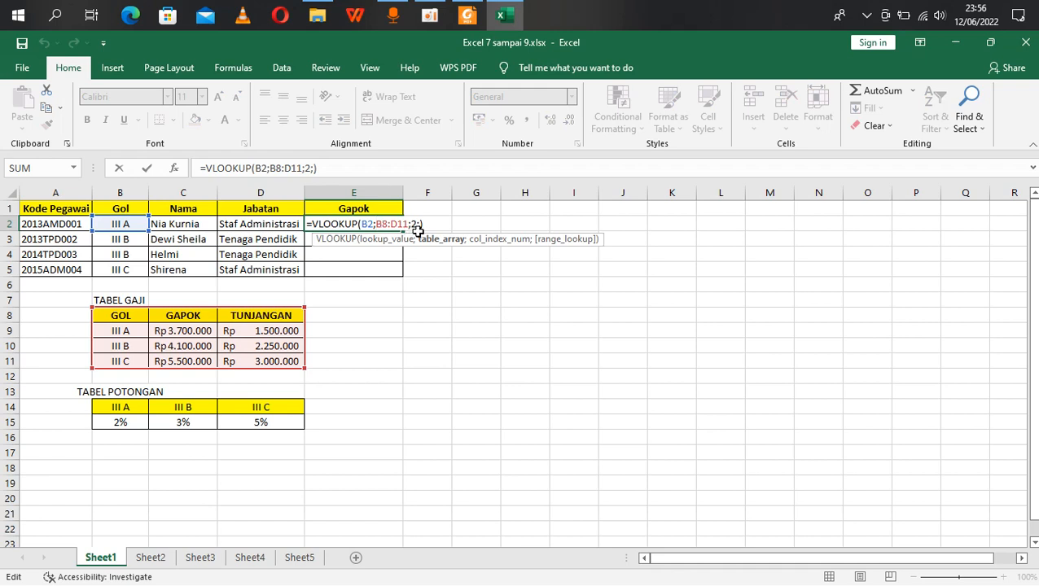
{"action": "left_click", "coordinate": [416, 225]}
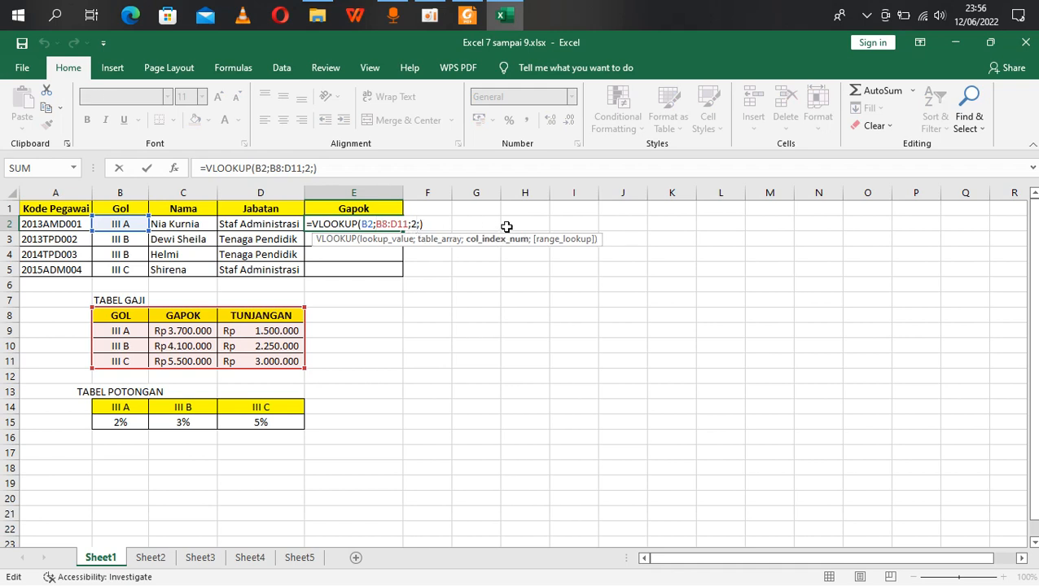
{"action": "key", "text": "Right"}
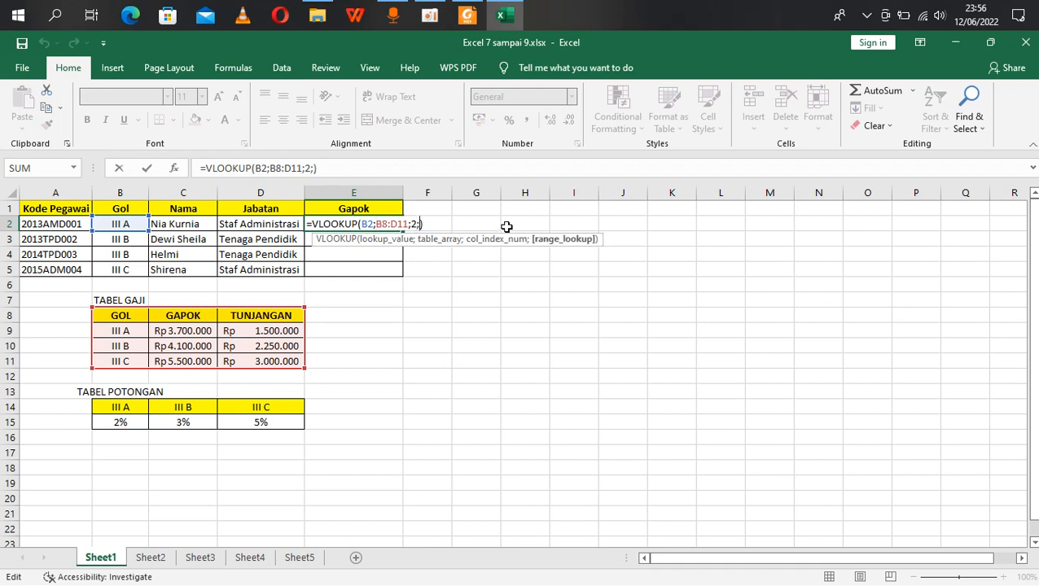
{"action": "type", "text": "0"}
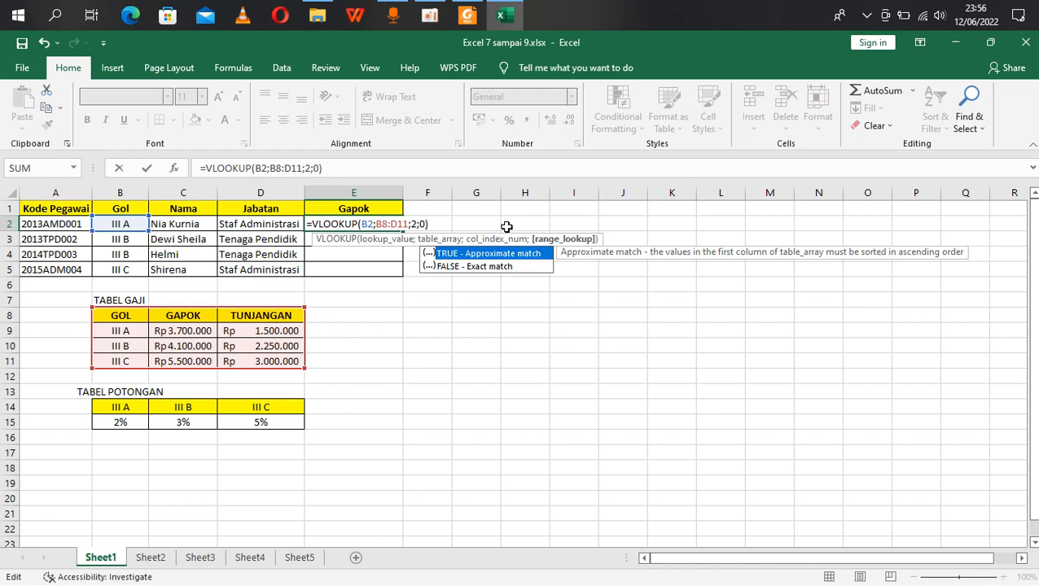
{"action": "key", "text": "Return"}
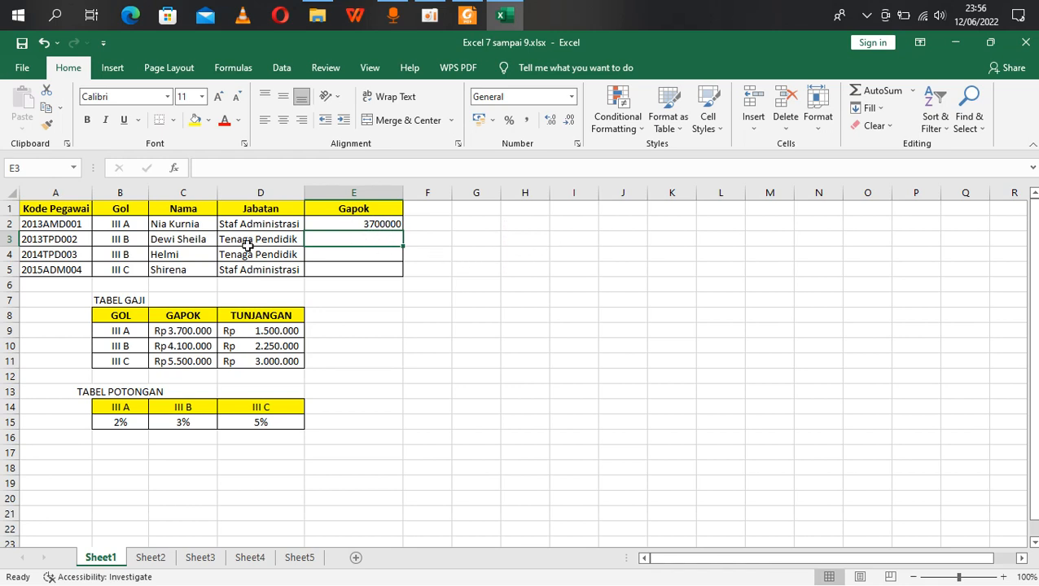
Fill the E2 formula with its relative table range down to E5 and check the copied formula in E5
{"action": "left_click", "coordinate": [364, 223]}
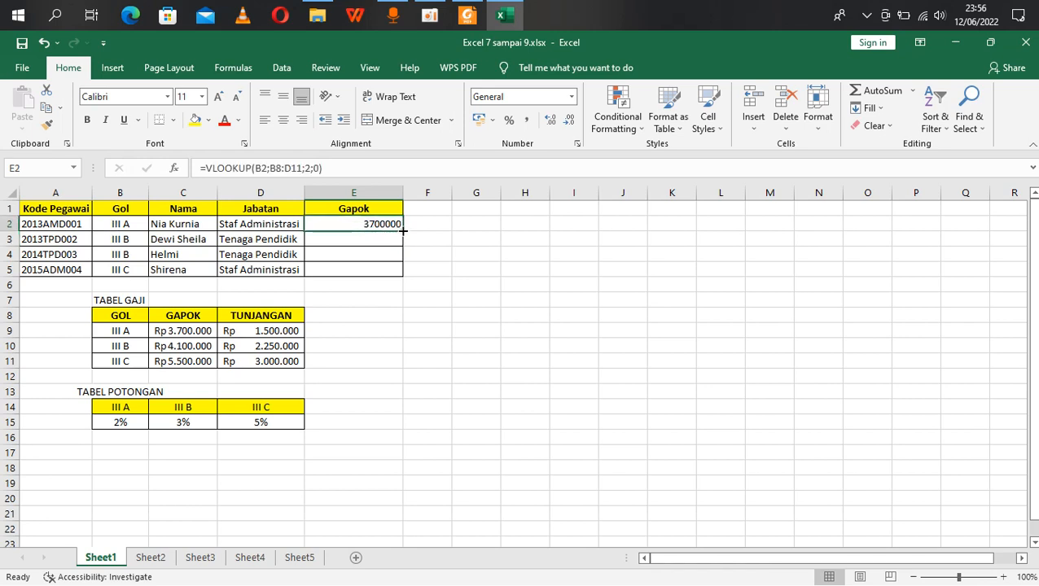
{"action": "left_click_drag", "start_coordinate": [402, 232], "coordinate": [402, 277]}
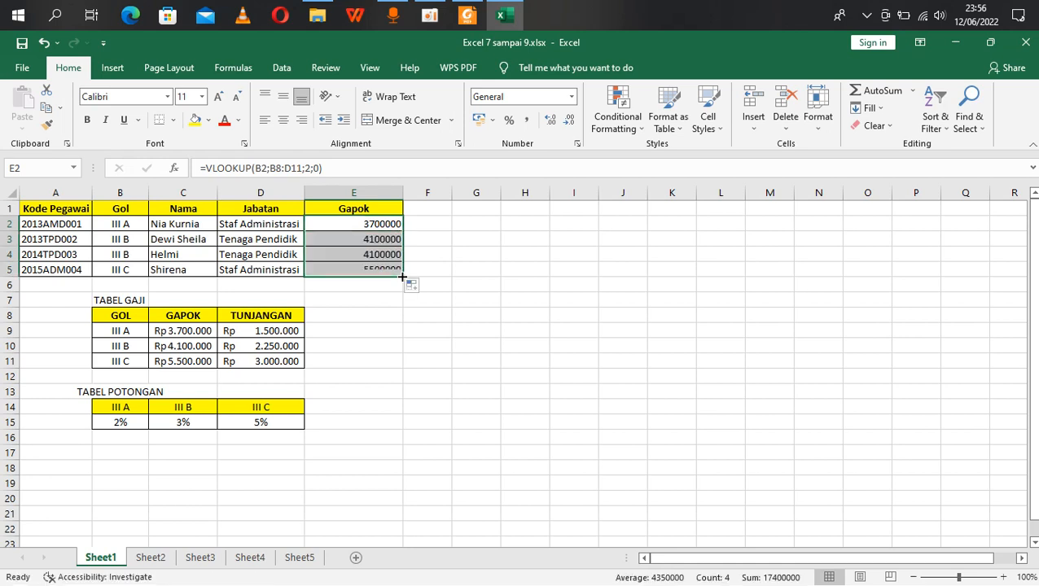
{"action": "left_click", "coordinate": [498, 271]}
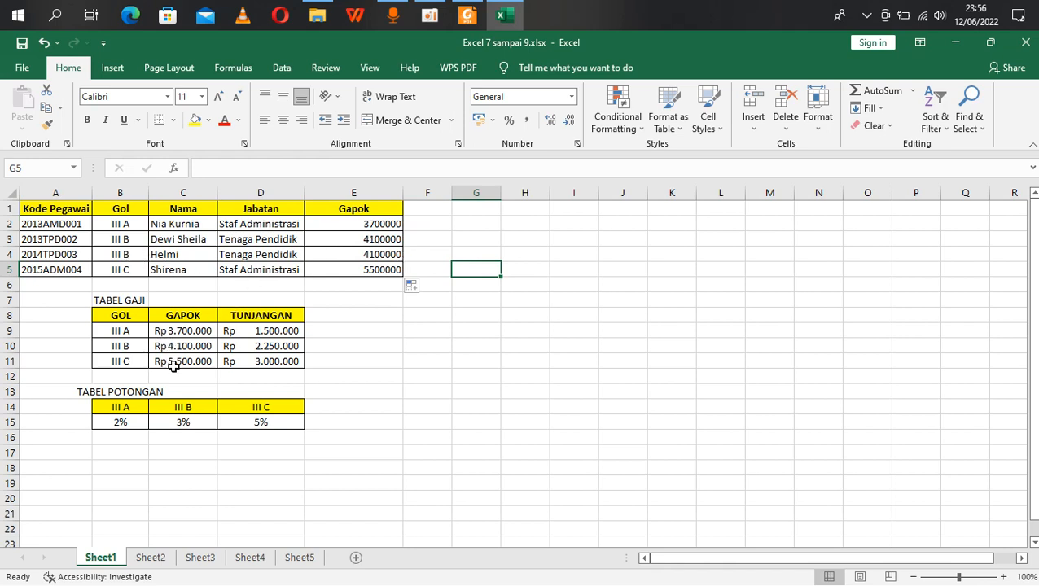
{"action": "left_click", "coordinate": [354, 270]}
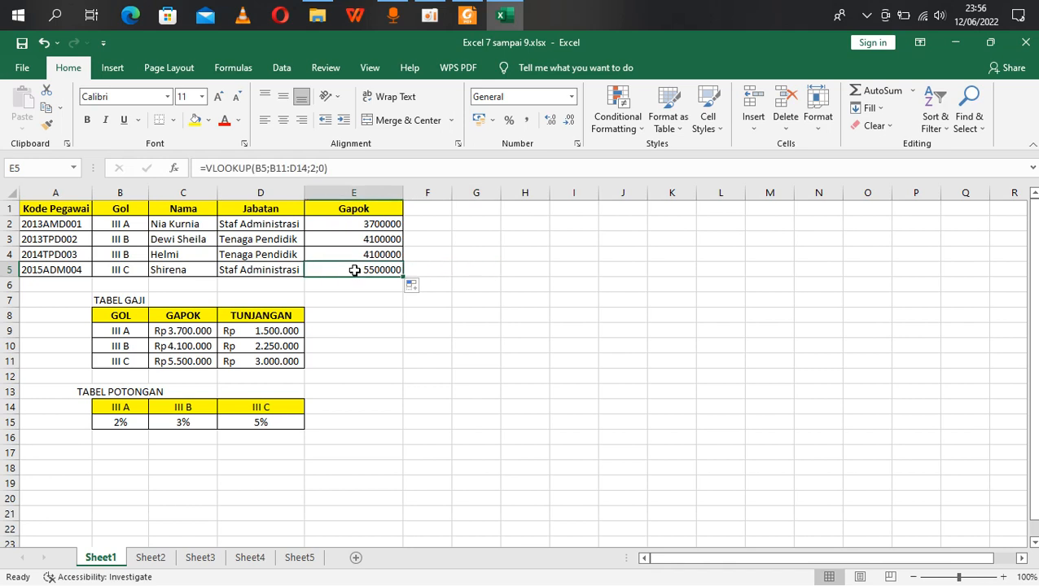
Make the table range in E2's VLOOKUP formula absolute as $B$8:$D$11
{"action": "left_click", "coordinate": [354, 224]}
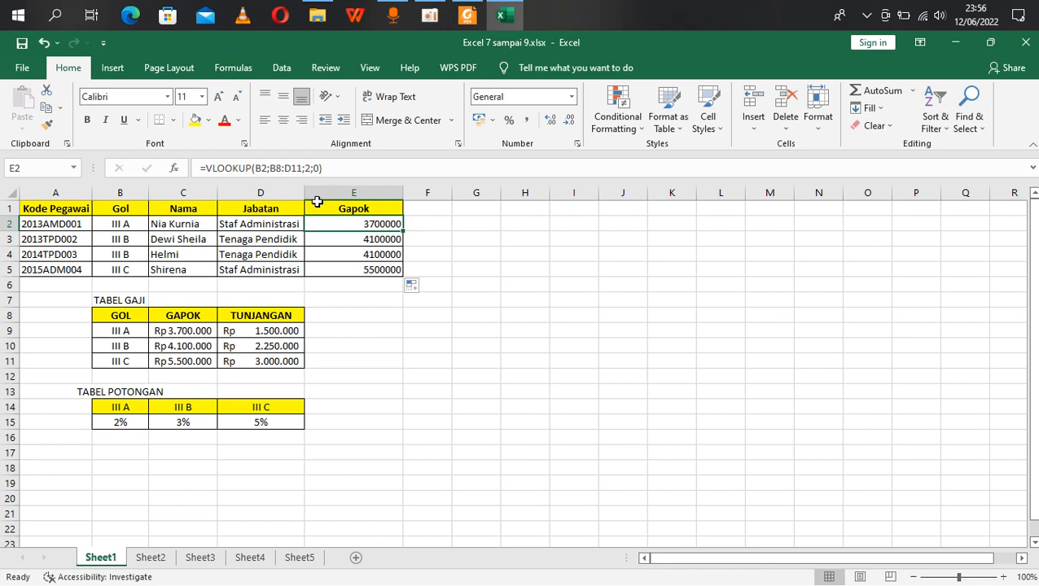
{"action": "left_click", "coordinate": [271, 167]}
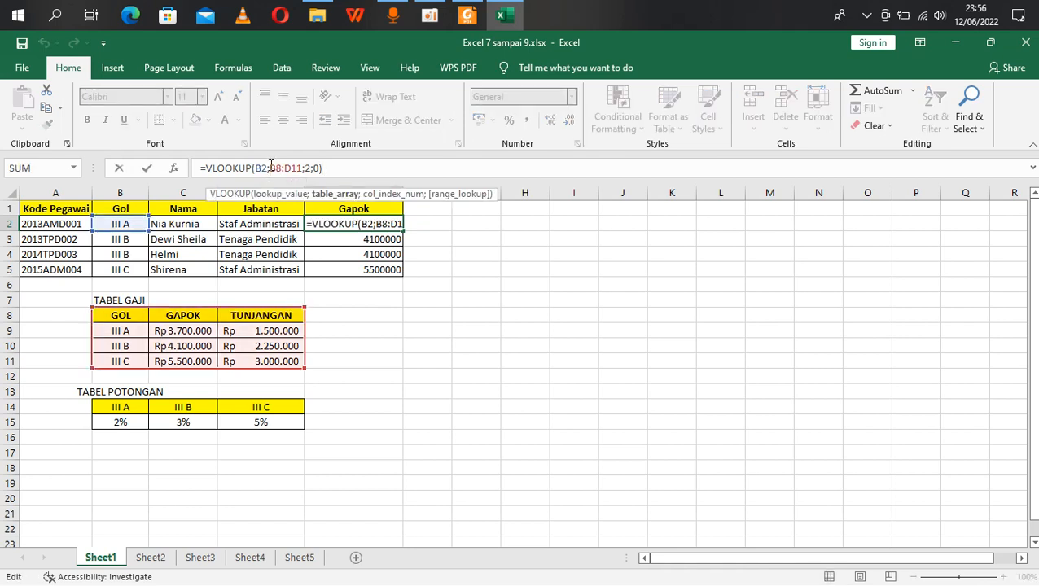
{"action": "type", "text": "$B"}
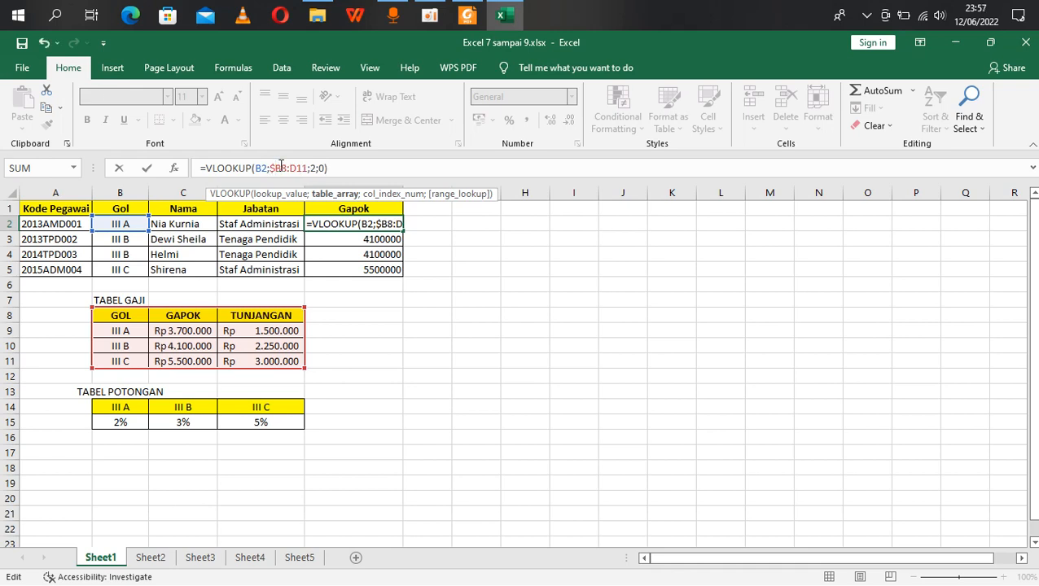
{"action": "type", "text": "$"}
{"action": "left_click", "coordinate": [295, 166]}
{"action": "type", "text": "$"}
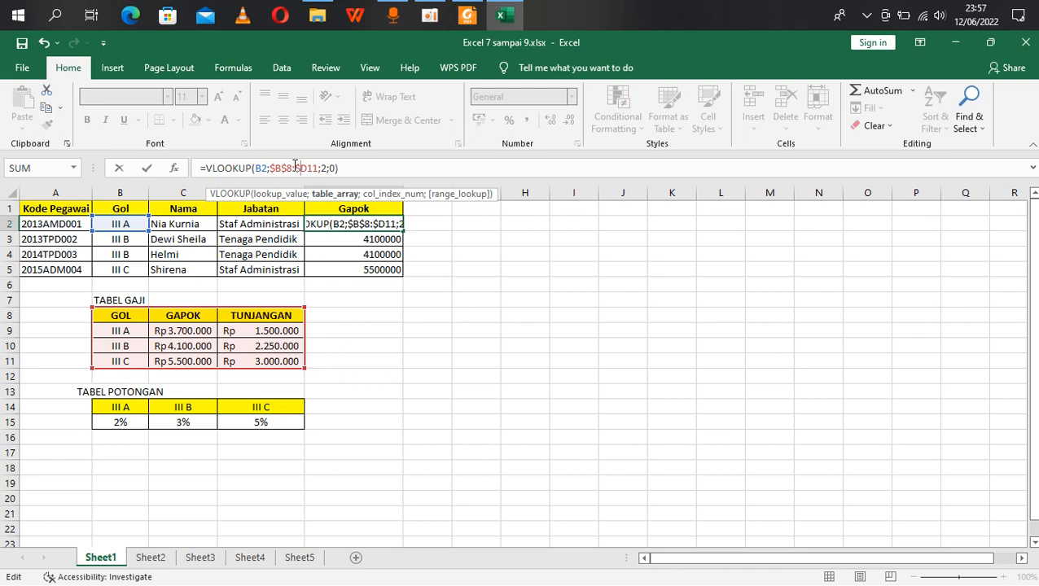
{"action": "left_click", "coordinate": [307, 168]}
{"action": "type", "text": "$"}
{"action": "key", "text": "Return"}
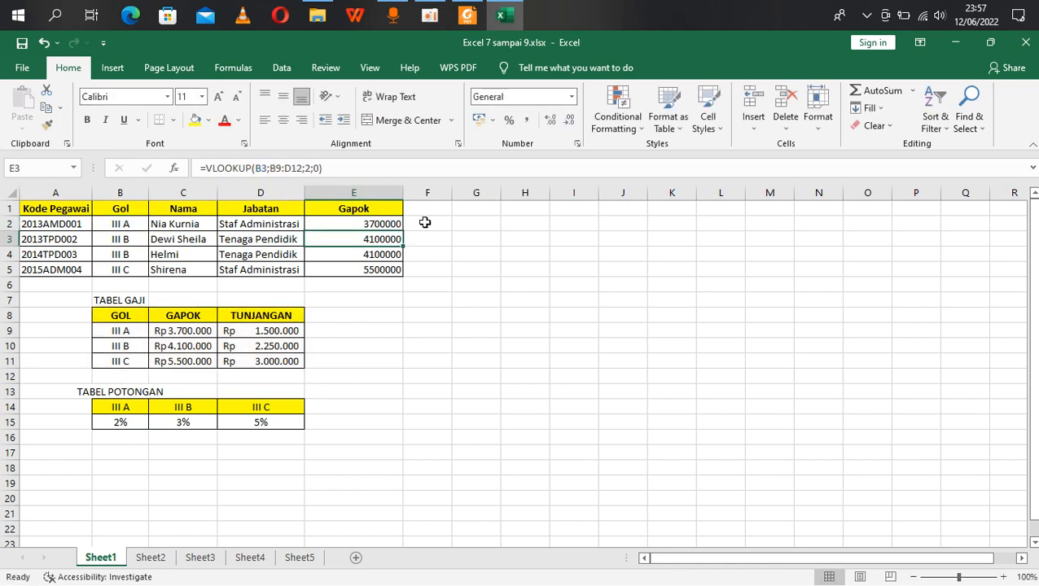
Fill the VLOOKUP formula with the absolute table range from E2 down to E5
{"action": "left_click", "coordinate": [382, 226]}
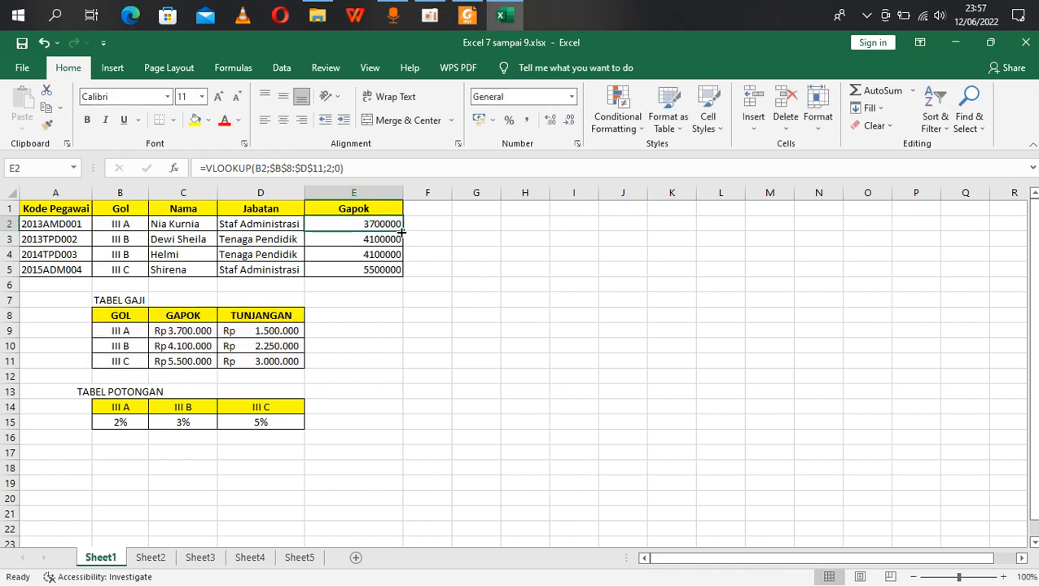
{"action": "left_click_drag", "start_coordinate": [401, 232], "coordinate": [408, 277]}
{"action": "left_click", "coordinate": [482, 281]}
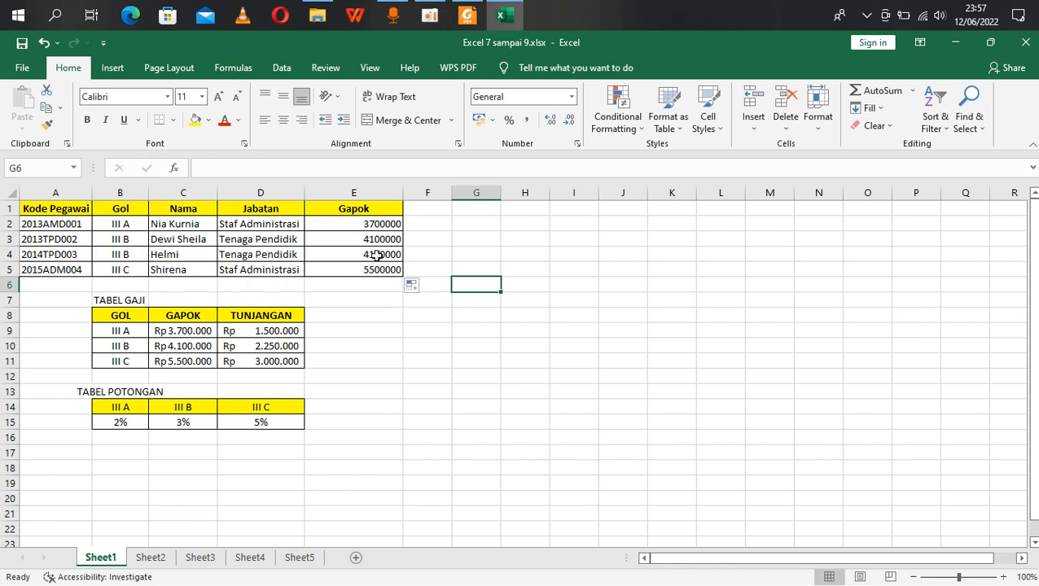
Format the Gapok values in E2:E5 as Accounting with the Rp symbol and 0 decimal places
{"action": "left_click_drag", "start_coordinate": [353, 223], "coordinate": [354, 271]}
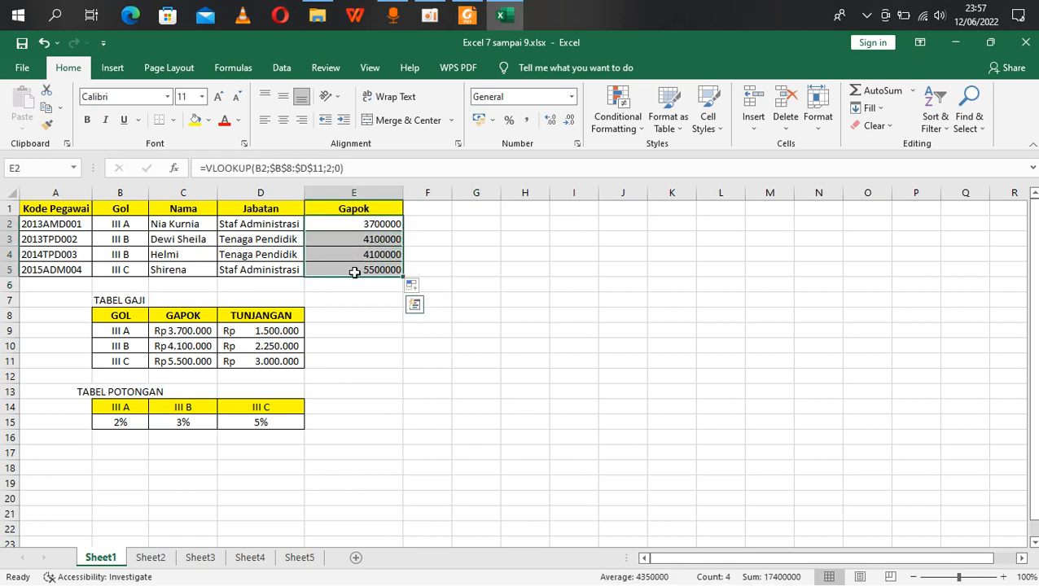
{"action": "key", "text": "ctrl+1"}
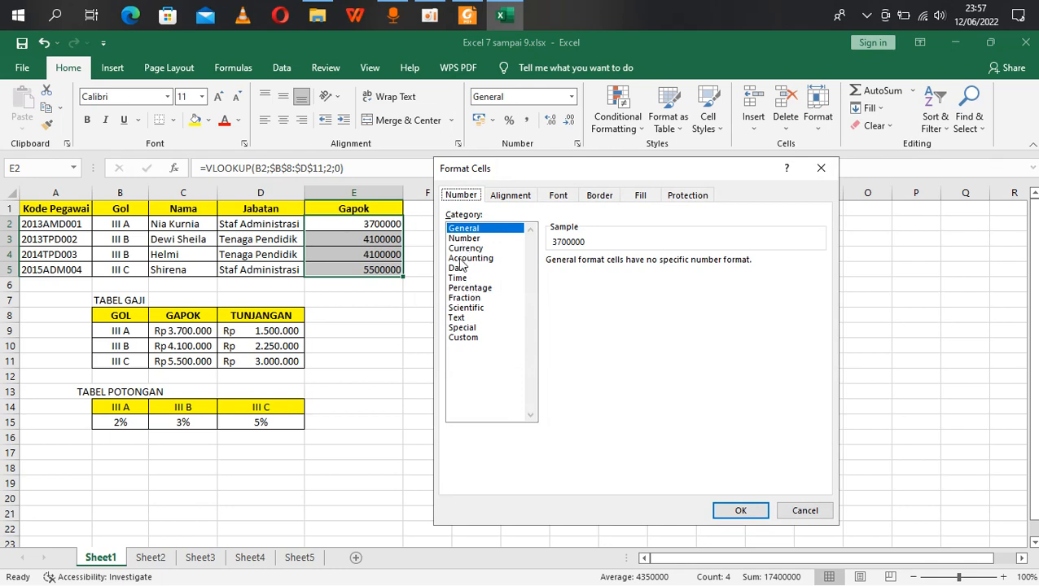
{"action": "left_click", "coordinate": [463, 258]}
{"action": "left_click", "coordinate": [739, 519]}
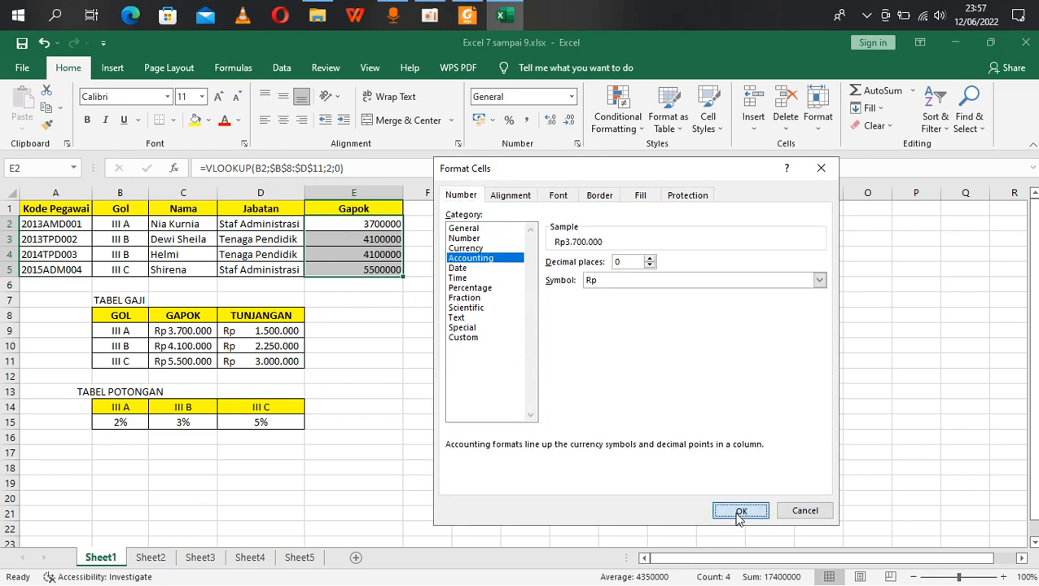
{"action": "left_click", "coordinate": [513, 359]}
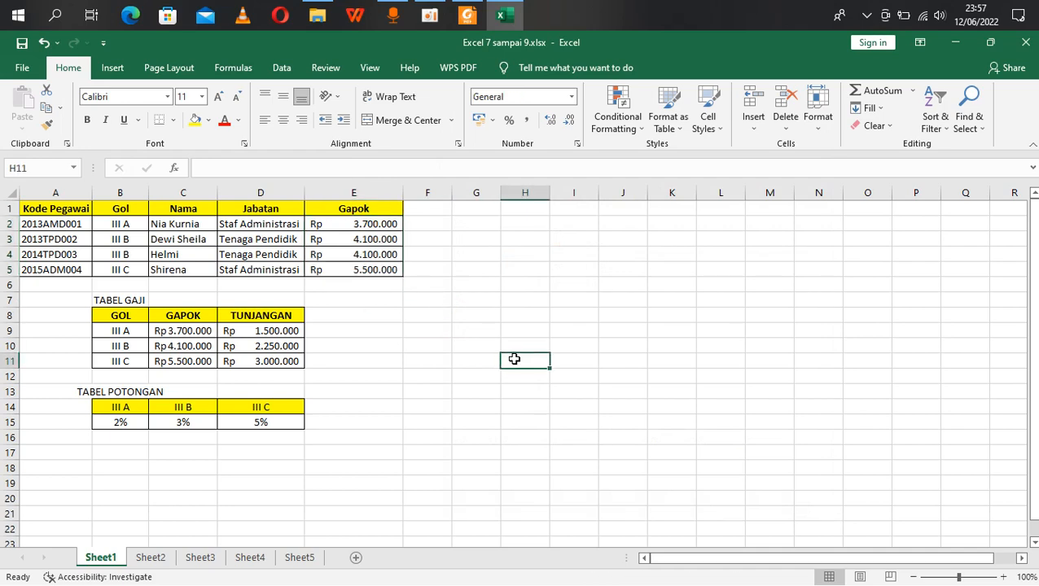
Switch to the exercise PDF in Foxit Reader and compare the VLOOKUP example with the HLOOKUP syntax in section 7.2
{"action": "key", "text": "alt+Tab"}
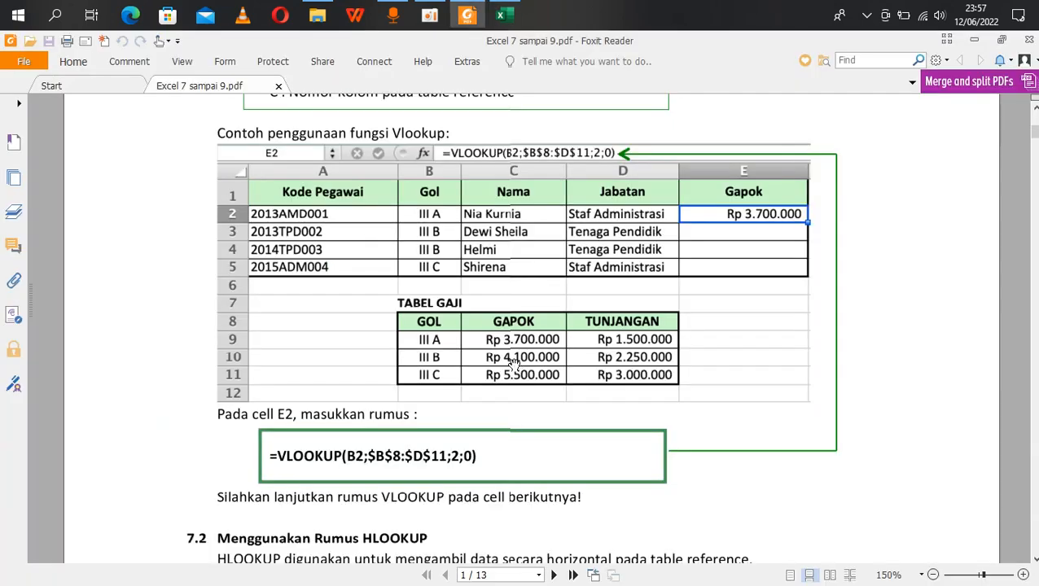
{"action": "scroll", "coordinate": [513, 364], "scroll_direction": "down", "scroll_amount": 2}
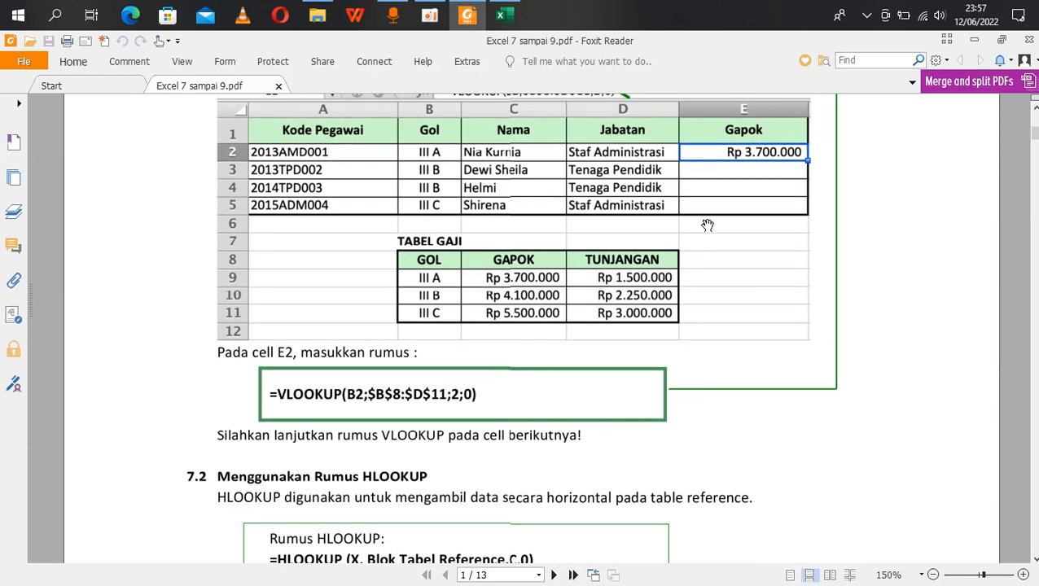
{"action": "scroll", "coordinate": [713, 214], "scroll_direction": "up", "scroll_amount": 2}
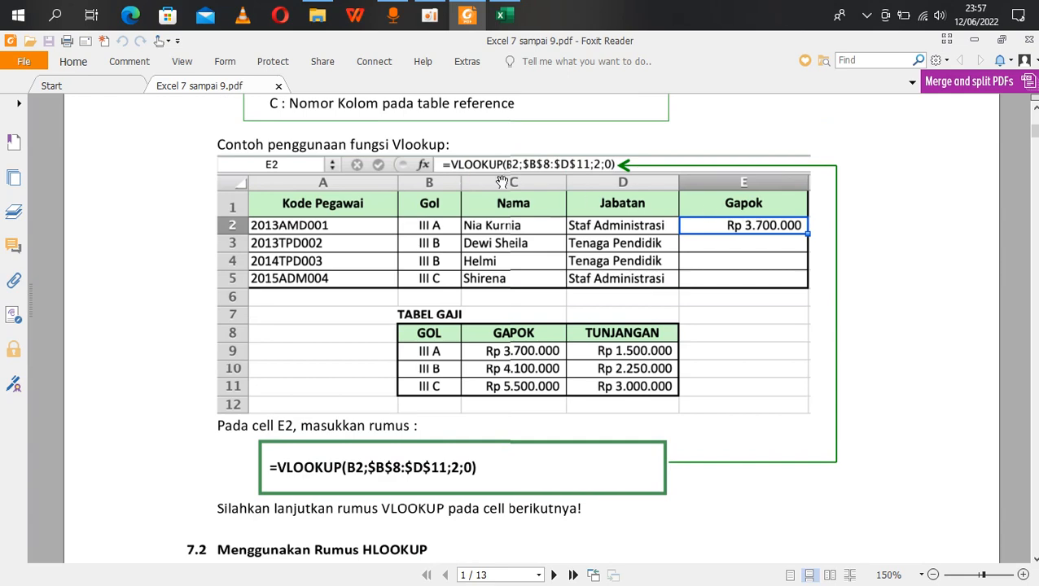
{"action": "scroll", "coordinate": [613, 230], "scroll_direction": "down", "scroll_amount": 8}
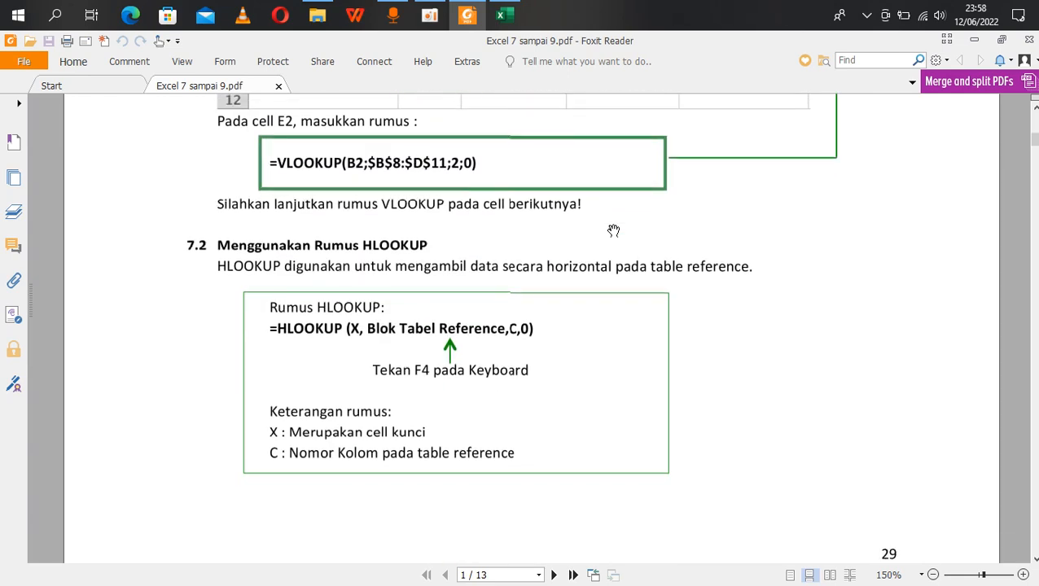
{"action": "scroll", "coordinate": [613, 231], "scroll_direction": "up", "scroll_amount": 6}
{"action": "scroll", "coordinate": [613, 231], "scroll_direction": "down", "scroll_amount": 7}
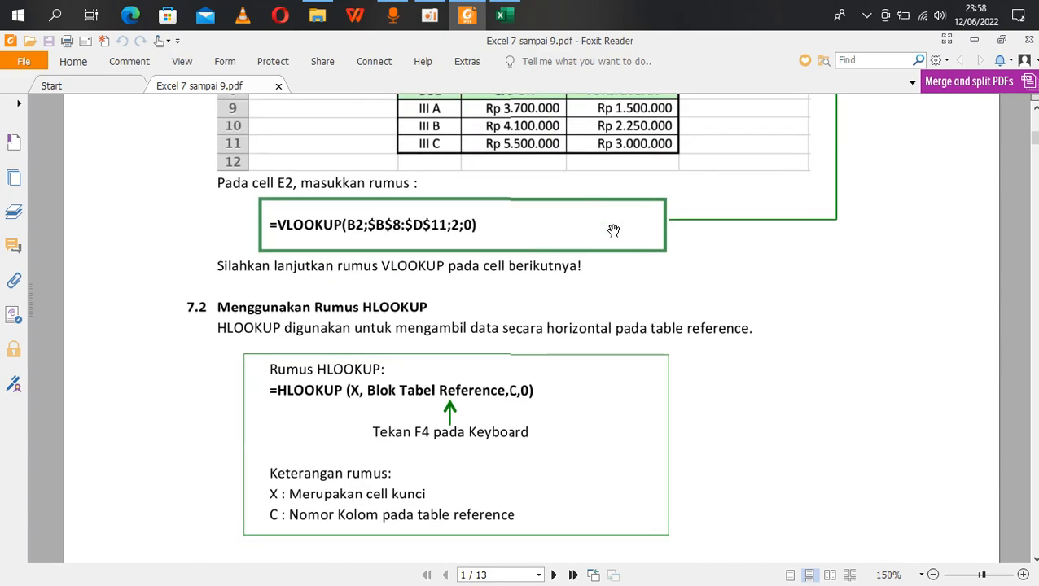
{"action": "scroll", "coordinate": [613, 230], "scroll_direction": "down", "scroll_amount": 1}
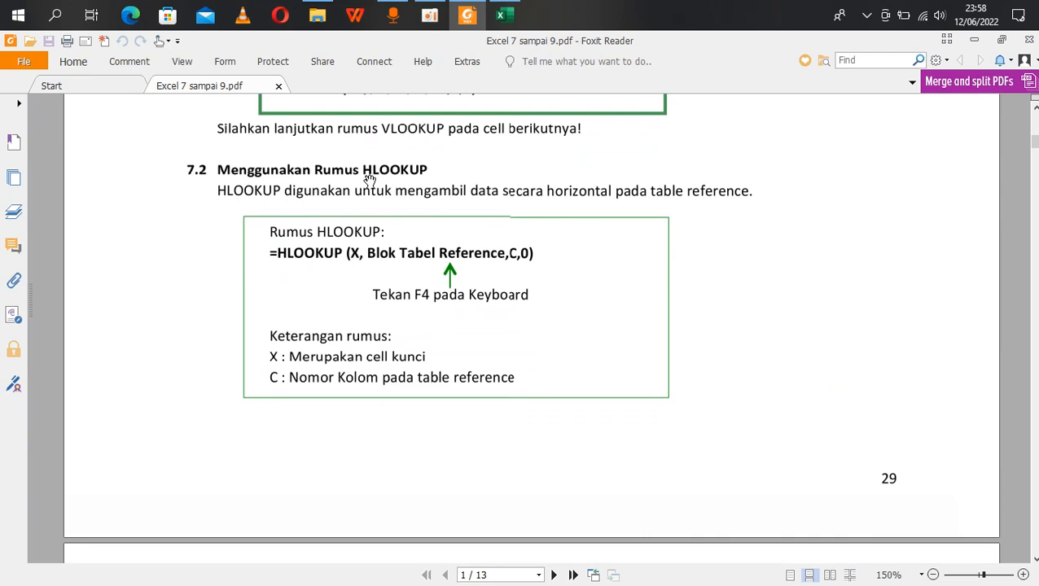
{"action": "scroll", "coordinate": [369, 180], "scroll_direction": "up", "scroll_amount": 5}
{"action": "scroll", "coordinate": [370, 180], "scroll_direction": "up", "scroll_amount": 3}
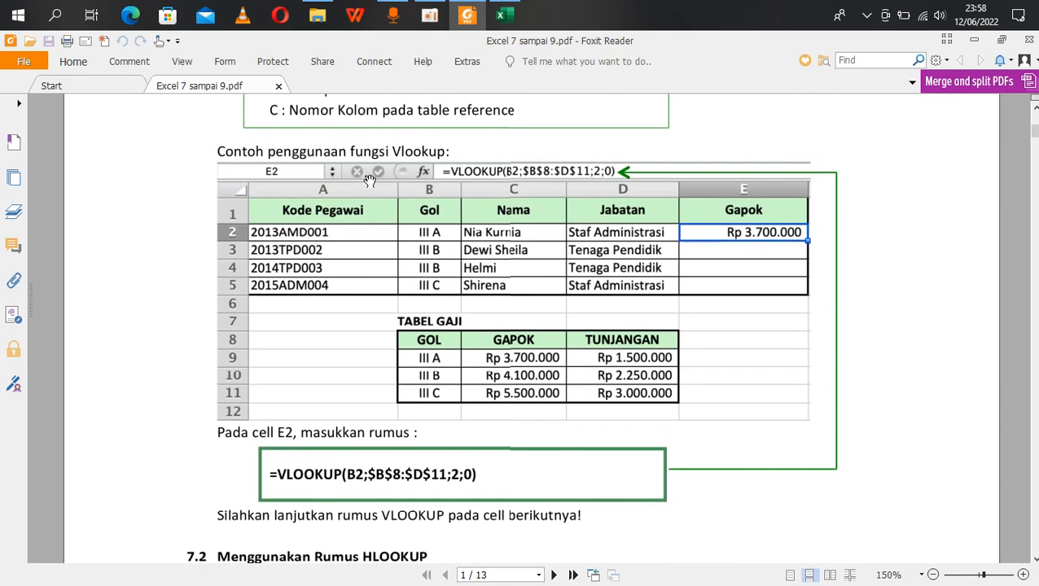
{"action": "scroll", "coordinate": [369, 180], "scroll_direction": "down", "scroll_amount": 4}
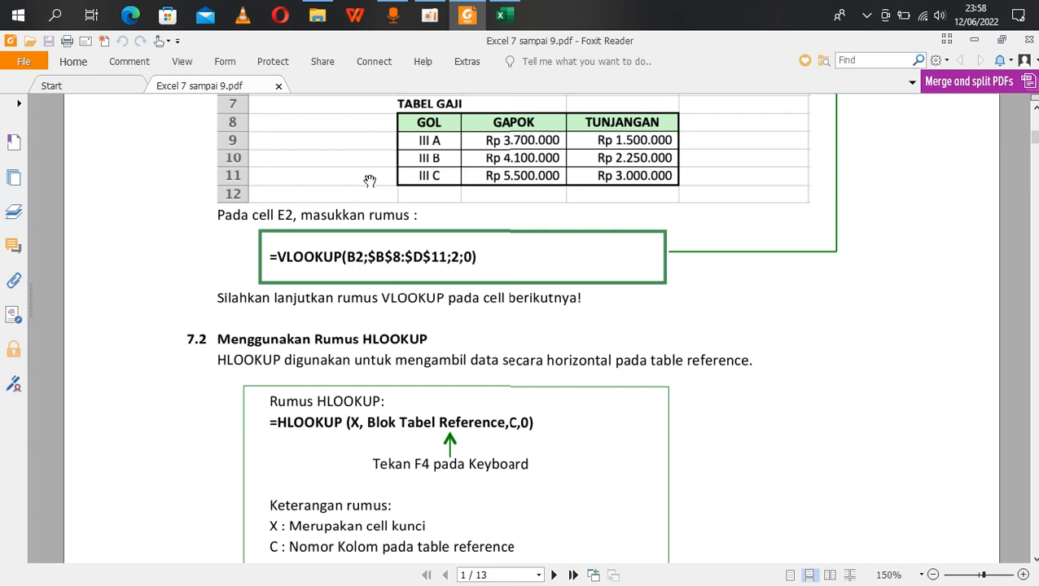
{"action": "scroll", "coordinate": [370, 181], "scroll_direction": "up", "scroll_amount": 5}
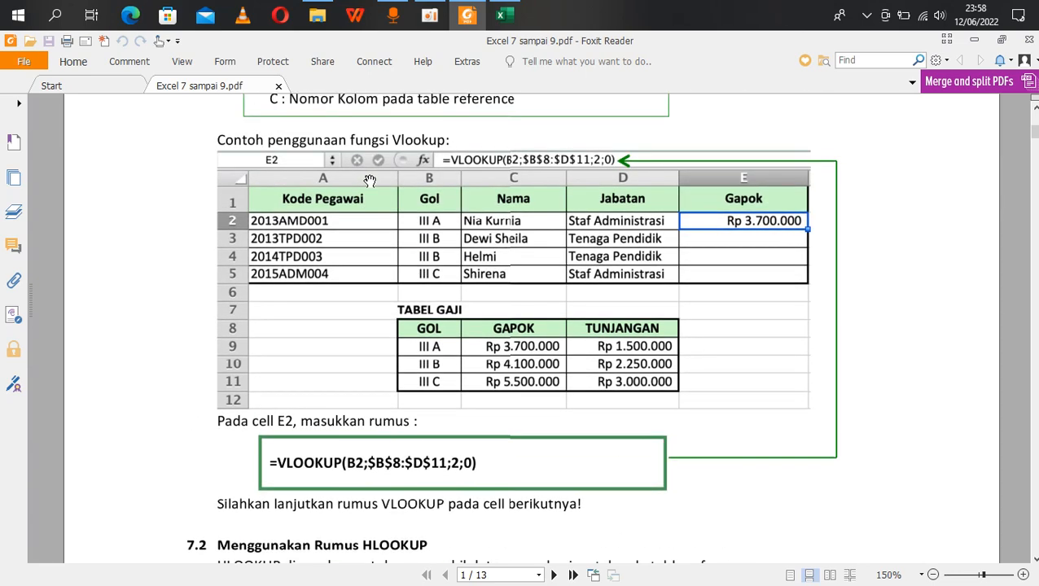
{"action": "scroll", "coordinate": [369, 181], "scroll_direction": "down", "scroll_amount": 2}
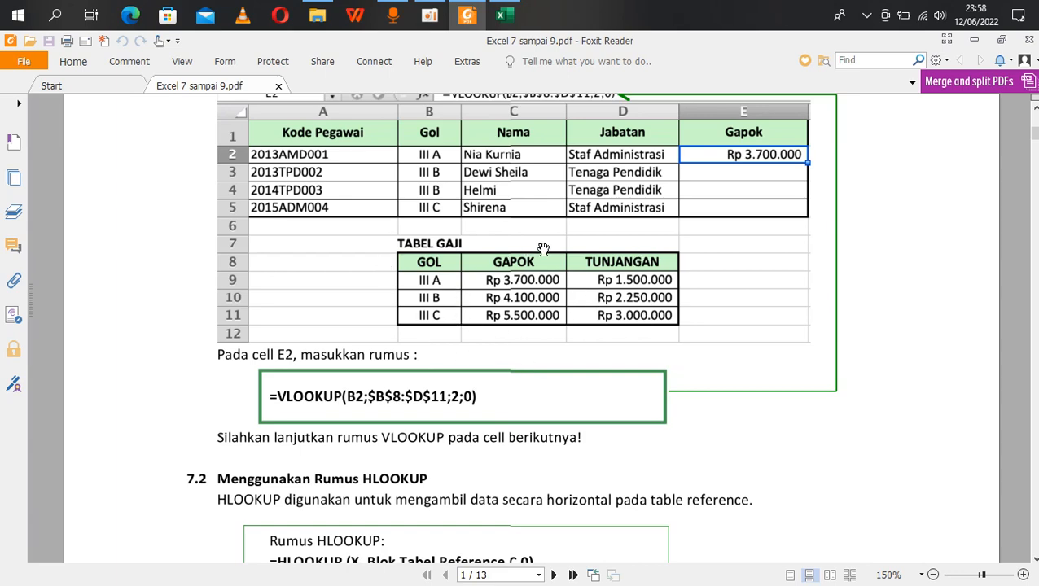
{"action": "scroll", "coordinate": [541, 248], "scroll_direction": "down", "scroll_amount": 8}
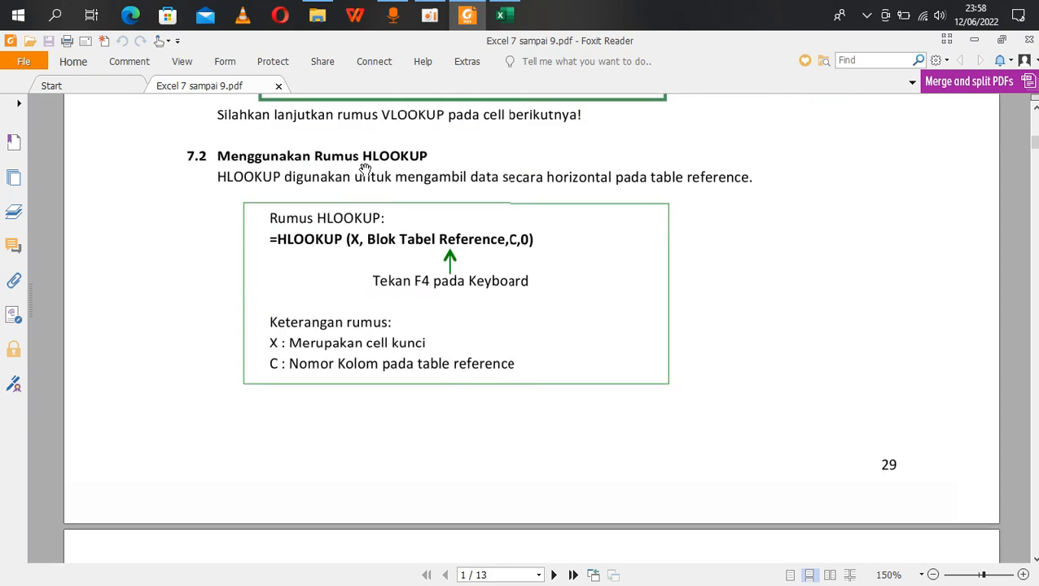
{"action": "scroll", "coordinate": [477, 257], "scroll_direction": "down", "scroll_amount": 1}
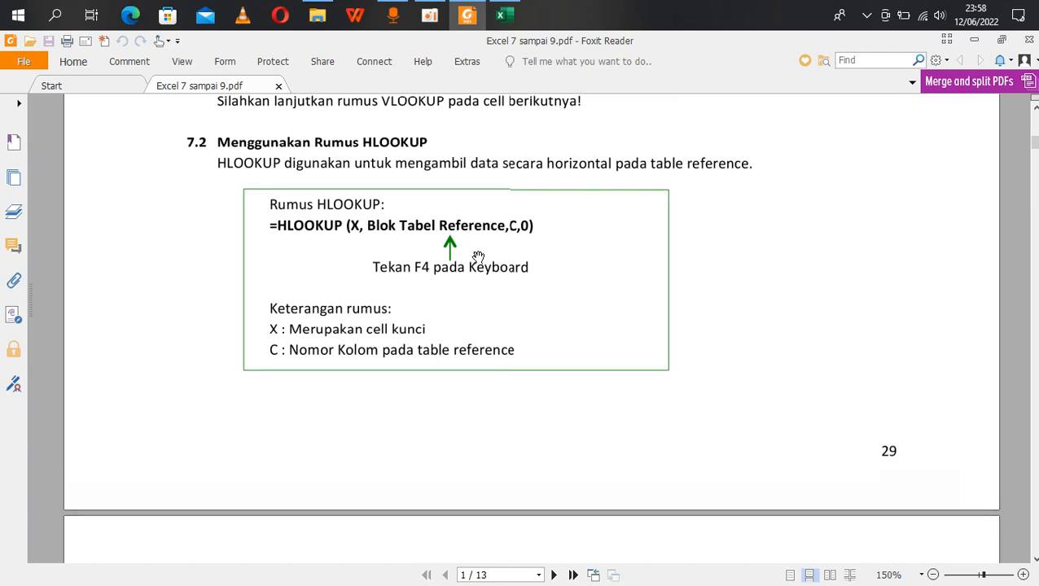
Study the PDF's HLOOKUP example with the Tabel Potongan, comparing it with the formula syntax and the Excel sheet
{"action": "scroll", "coordinate": [478, 257], "scroll_direction": "down", "scroll_amount": 10}
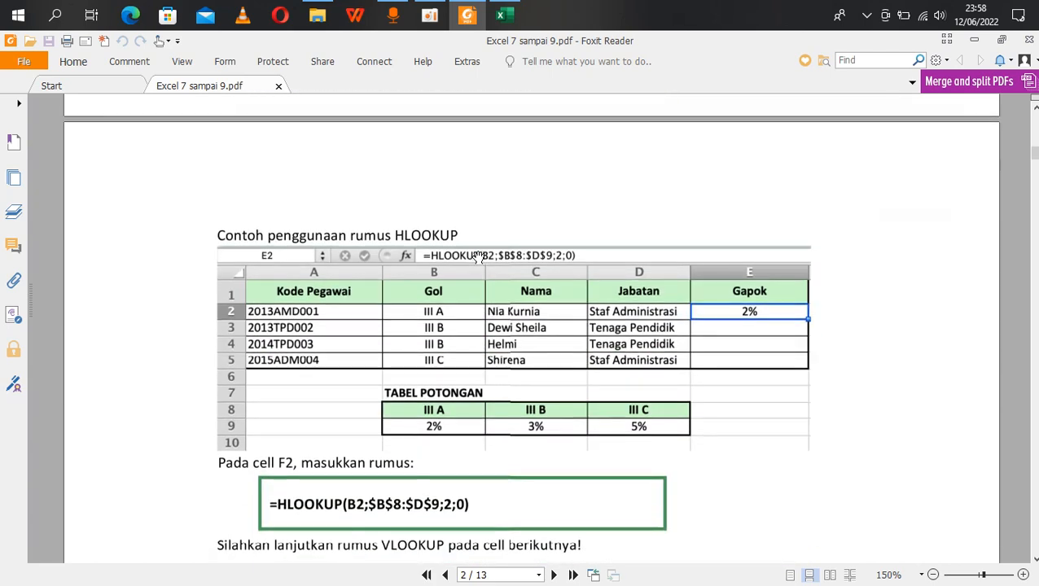
{"action": "scroll", "coordinate": [478, 257], "scroll_direction": "down", "scroll_amount": 2}
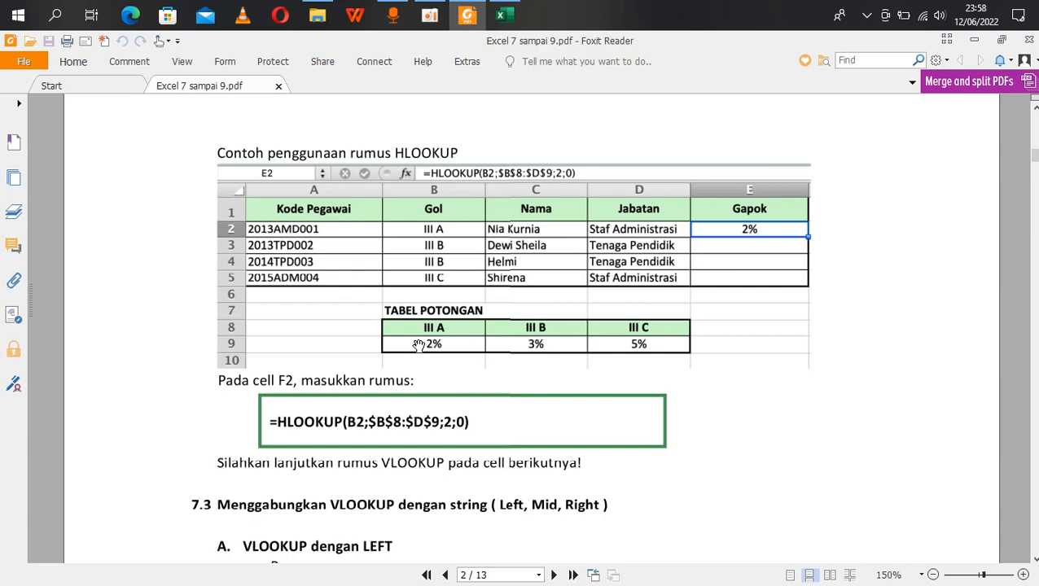
{"action": "scroll", "coordinate": [418, 346], "scroll_direction": "up", "scroll_amount": 5}
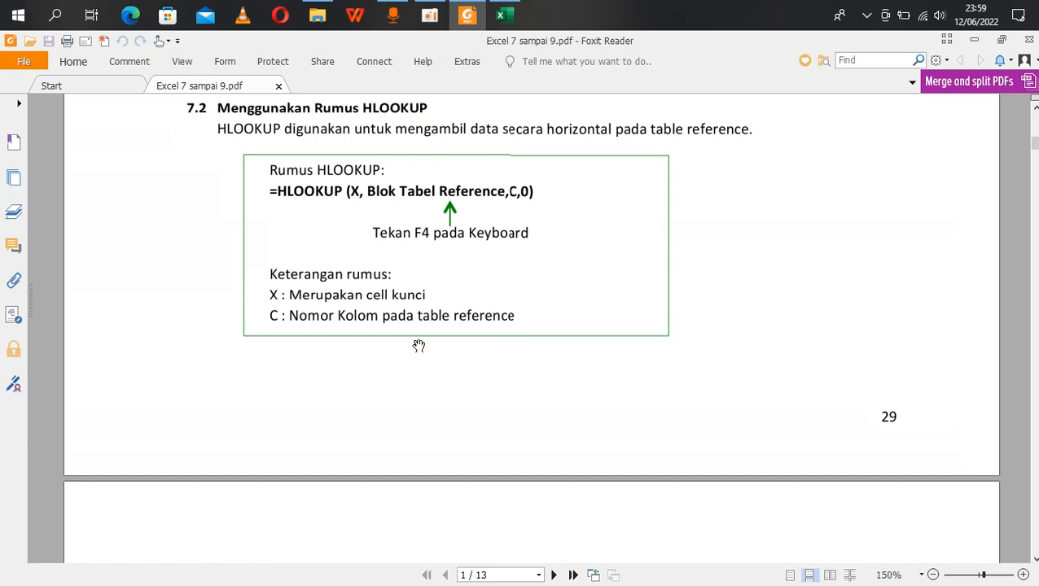
{"action": "scroll", "coordinate": [419, 346], "scroll_direction": "up", "scroll_amount": 1}
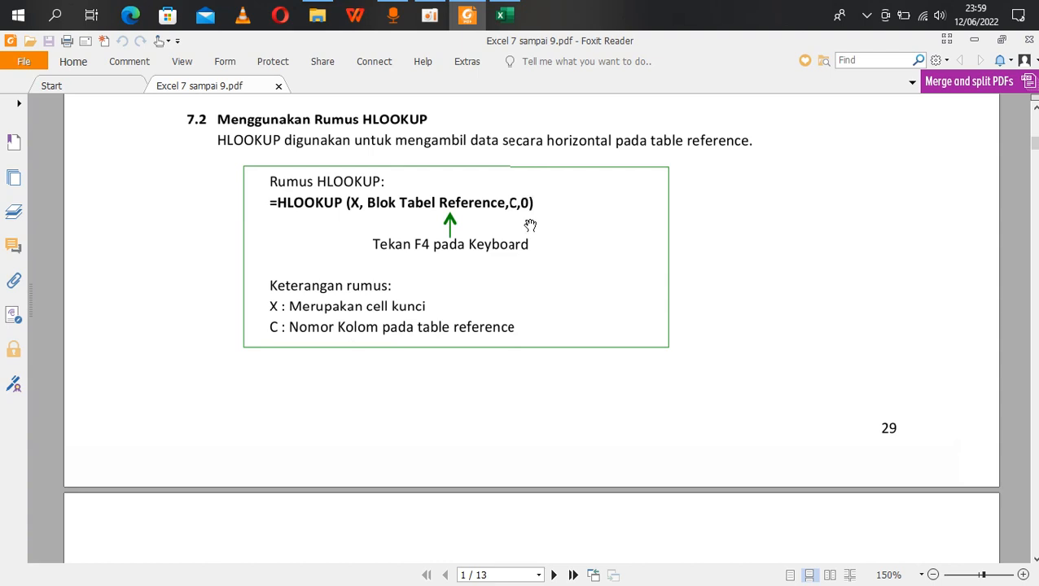
{"action": "scroll", "coordinate": [516, 317], "scroll_direction": "down", "scroll_amount": 10}
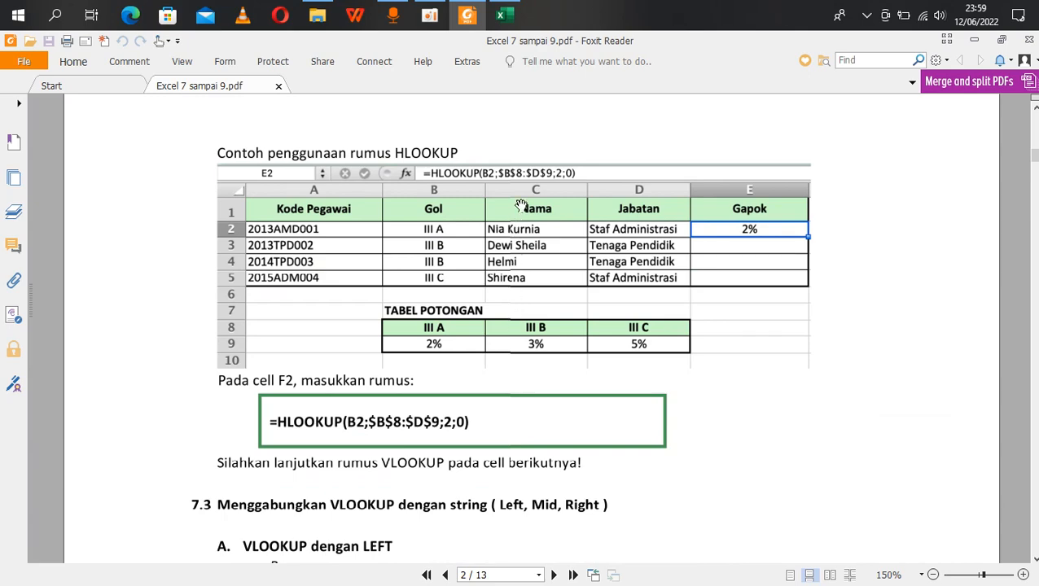
{"action": "key", "text": "alt+Tab"}
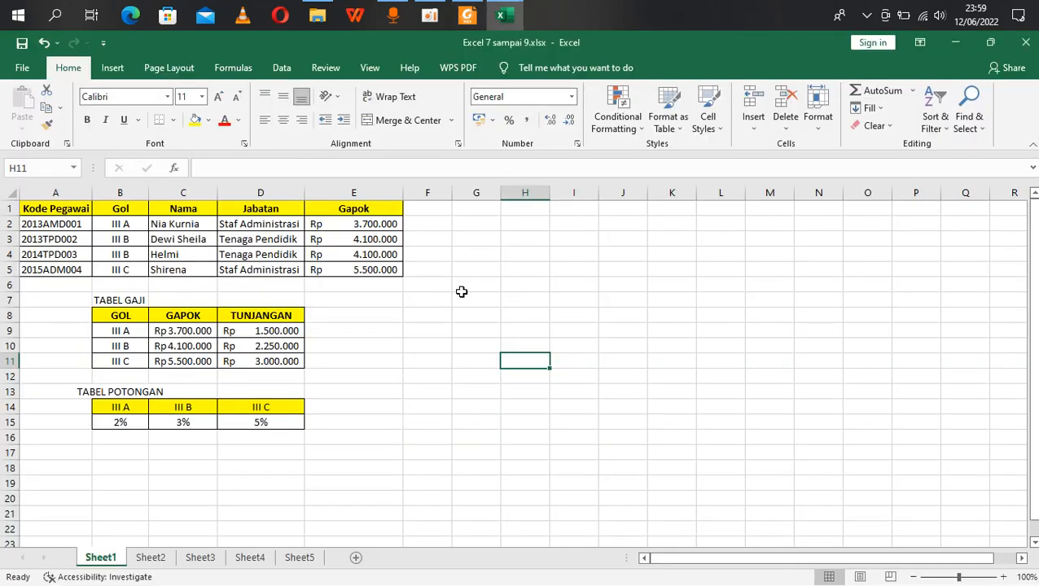
{"action": "key", "text": "alt+Tab"}
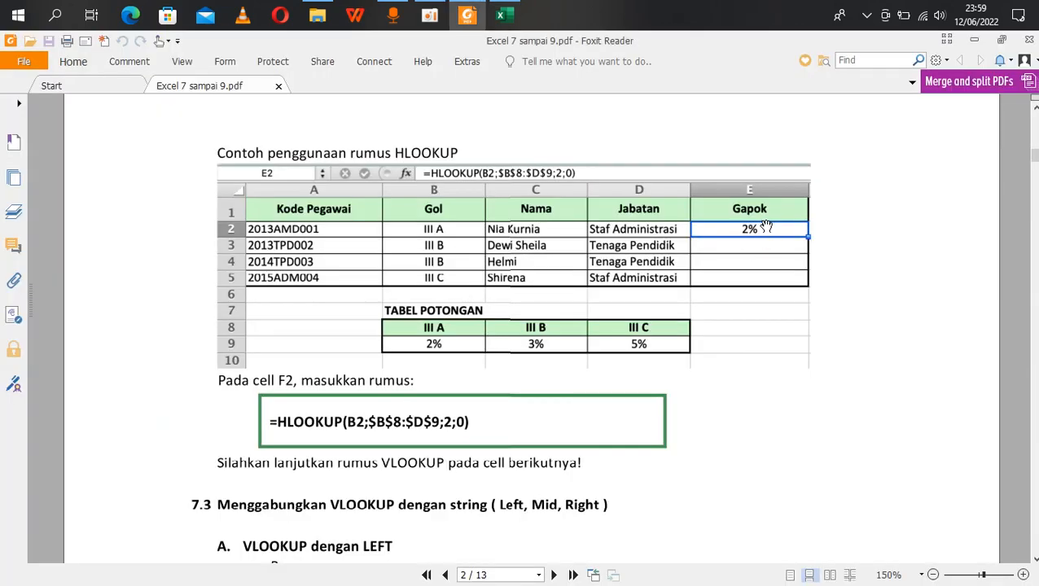
{"action": "key", "text": "alt+Tab"}
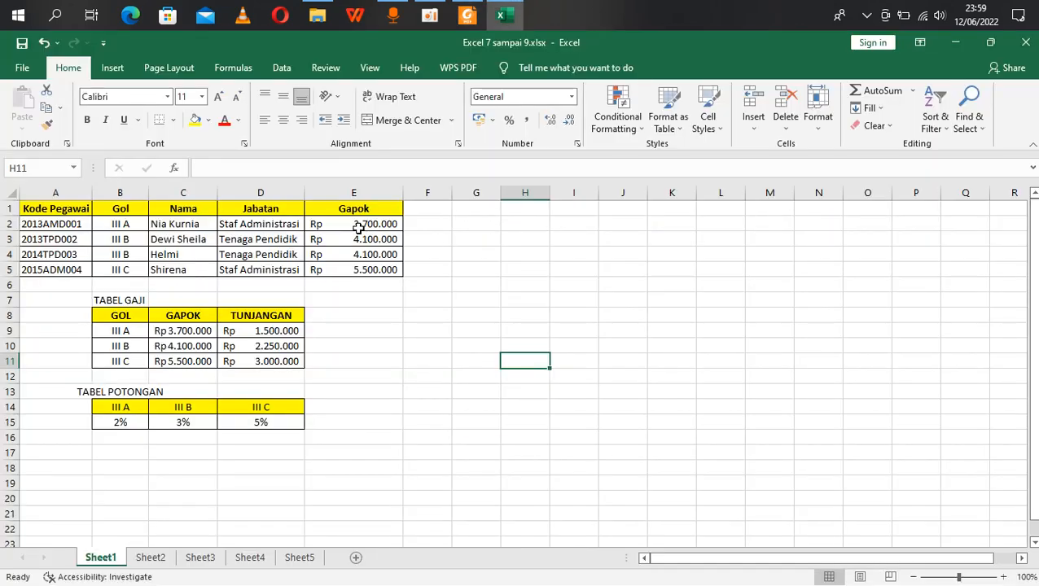
Clear the VLOOKUP formulas from the Gapok cells E2:E5 in the Excel sheet
{"action": "left_click", "coordinate": [356, 228]}
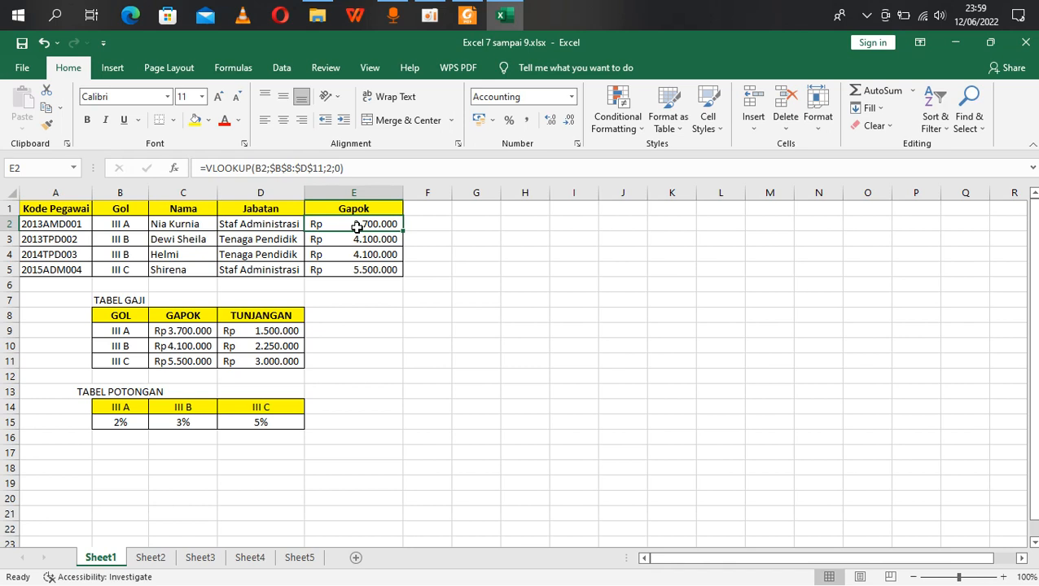
{"action": "left_click_drag", "start_coordinate": [356, 227], "coordinate": [364, 278]}
{"action": "key", "text": "Delete"}
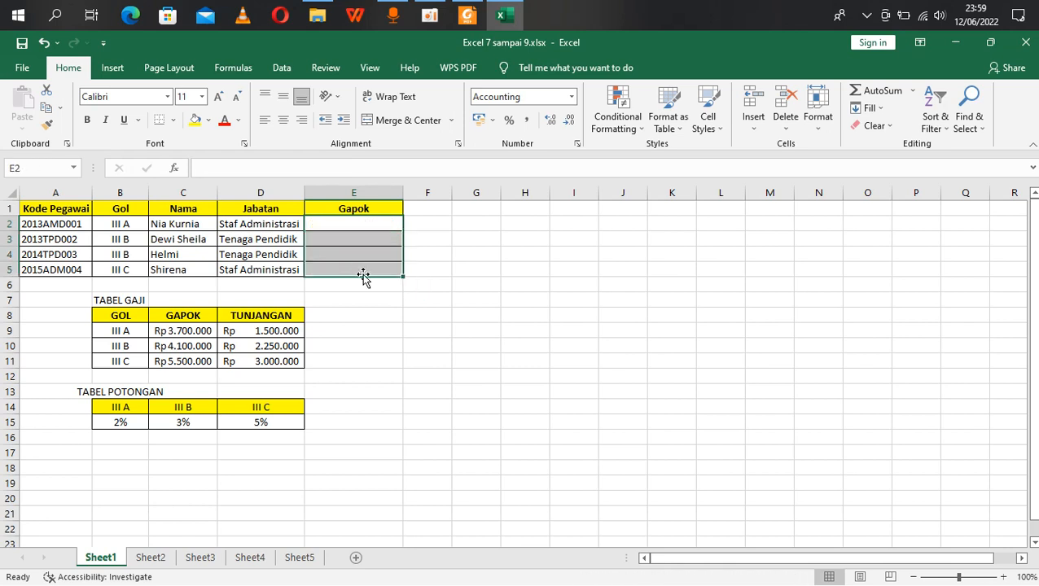
{"action": "left_click", "coordinate": [480, 305]}
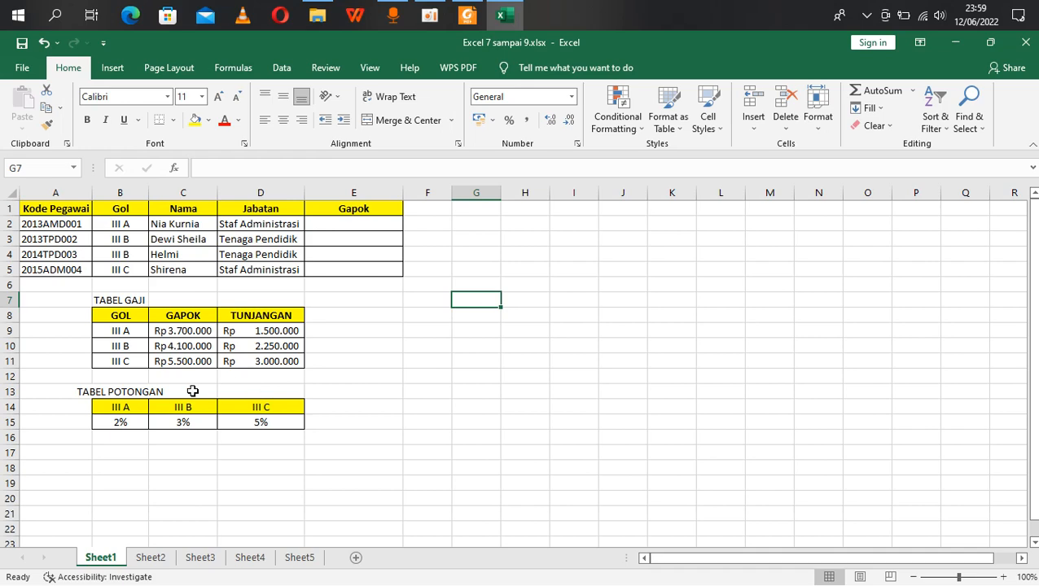
Check the PDF's HLOOKUP example, and in Excel enter =HLOOKUP(B2;B14:D15;2;0) in Gapok cell E2 to look up Tabel Potongan
{"action": "key", "text": "alt+Tab"}
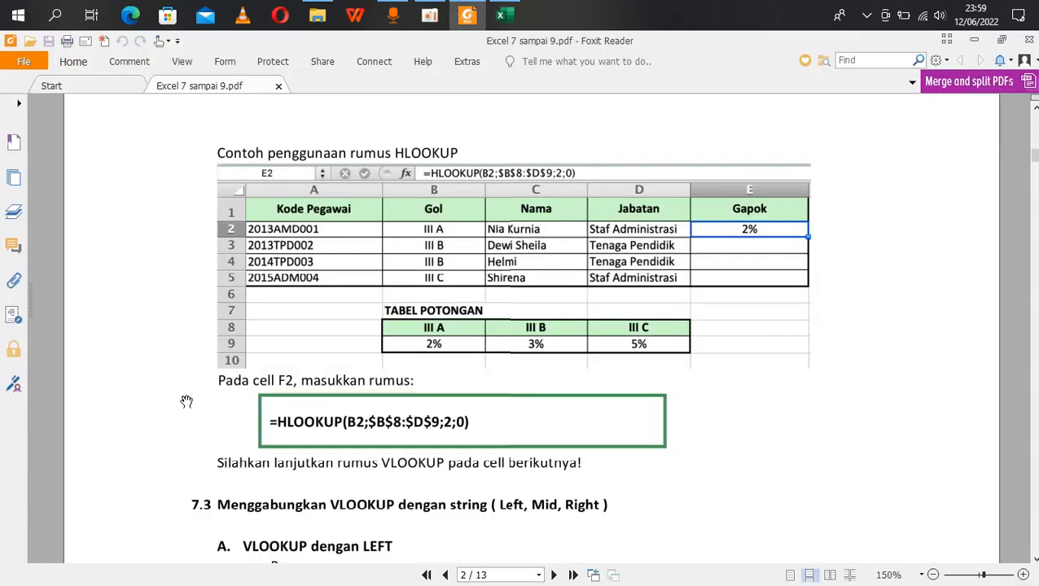
{"action": "key", "text": "alt+Tab"}
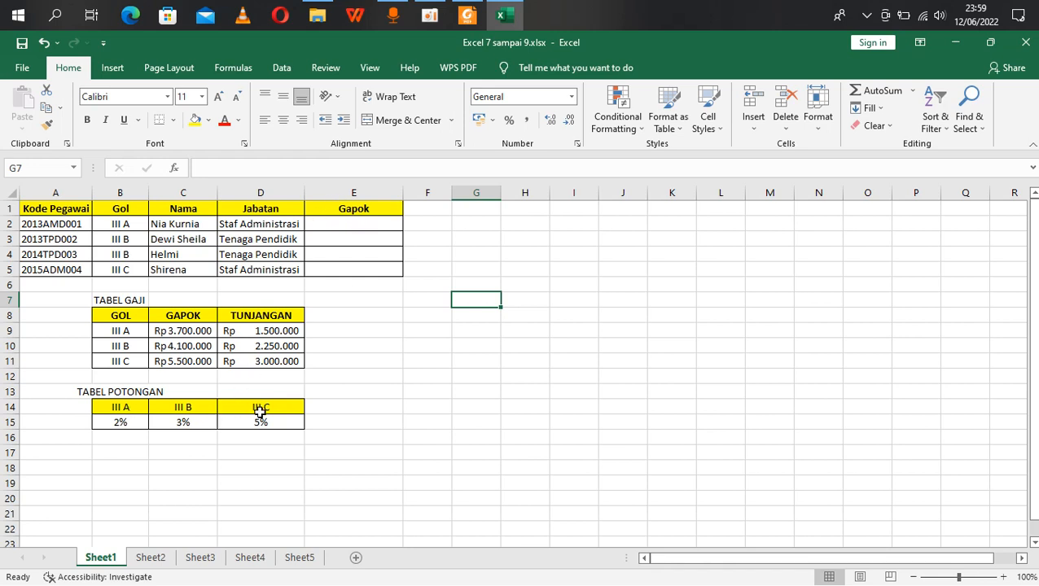
{"action": "left_click", "coordinate": [328, 225]}
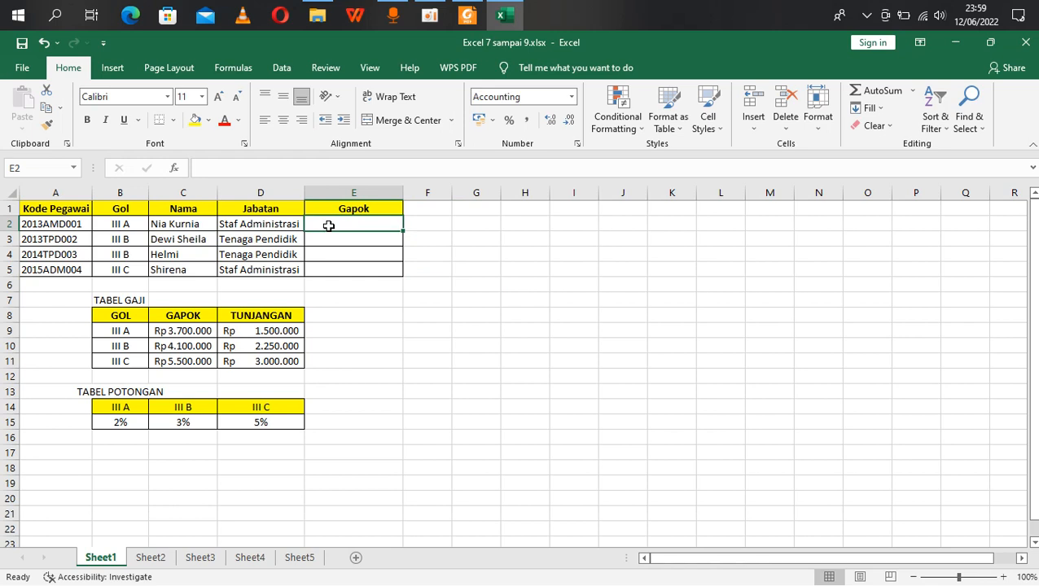
{"action": "type", "text": "=H"}
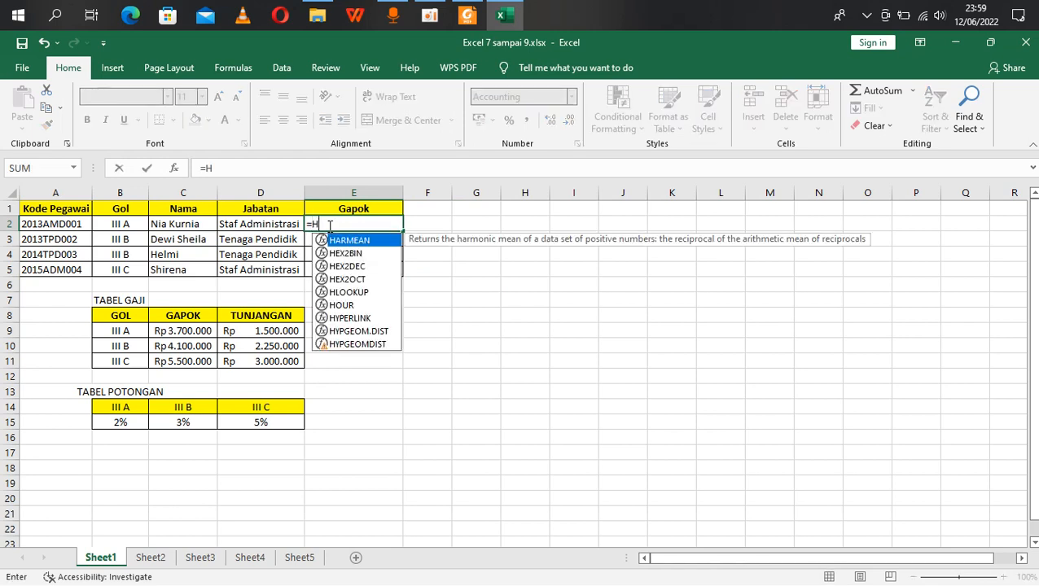
{"action": "type", "text": "LOOK"}
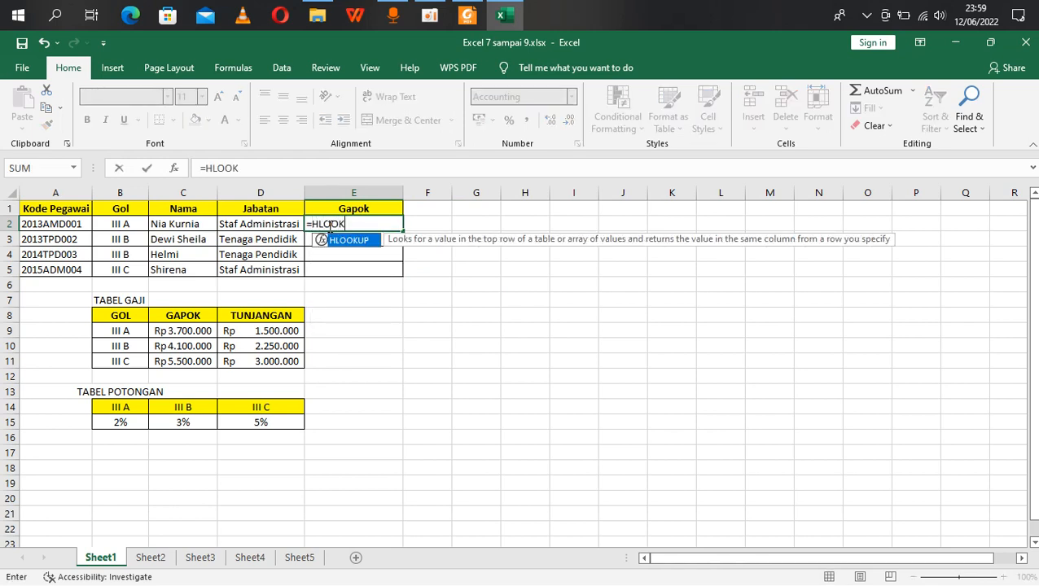
{"action": "type", "text": "UP("}
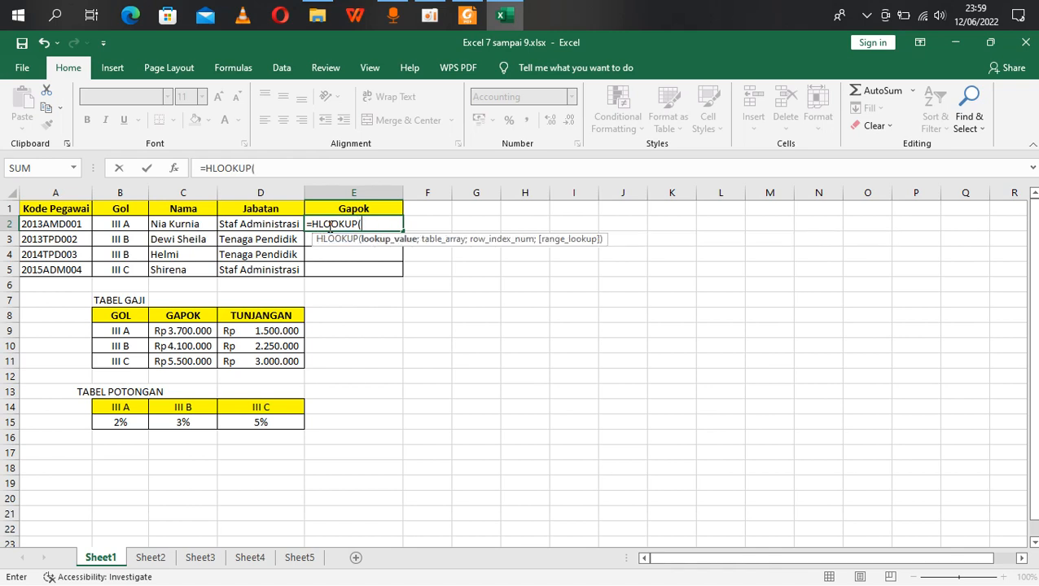
{"action": "left_click", "coordinate": [121, 227]}
{"action": "type", "text": ";"}
{"action": "left_click_drag", "start_coordinate": [107, 407], "coordinate": [265, 422]}
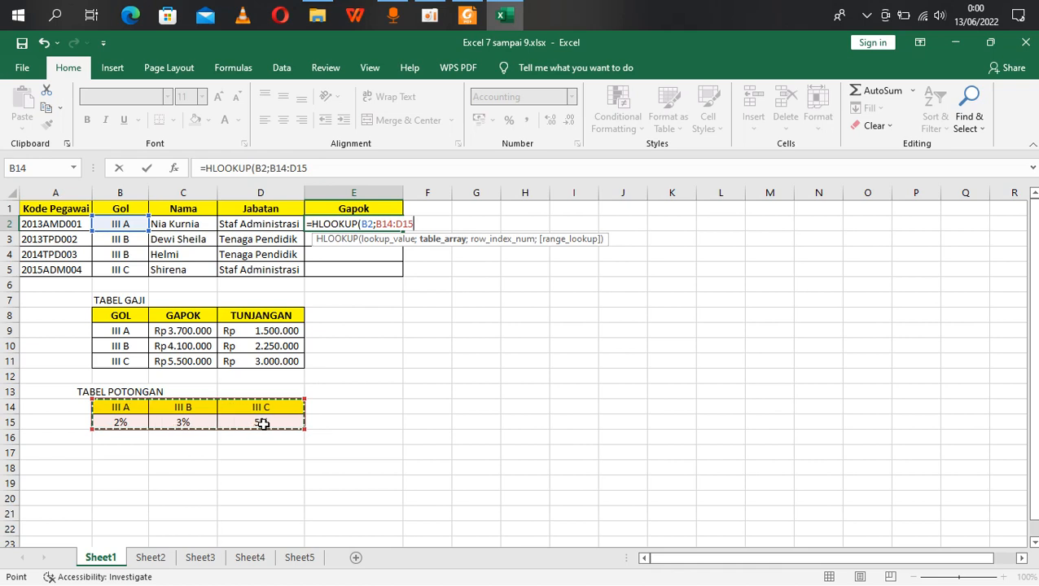
{"action": "type", "text": ";"}
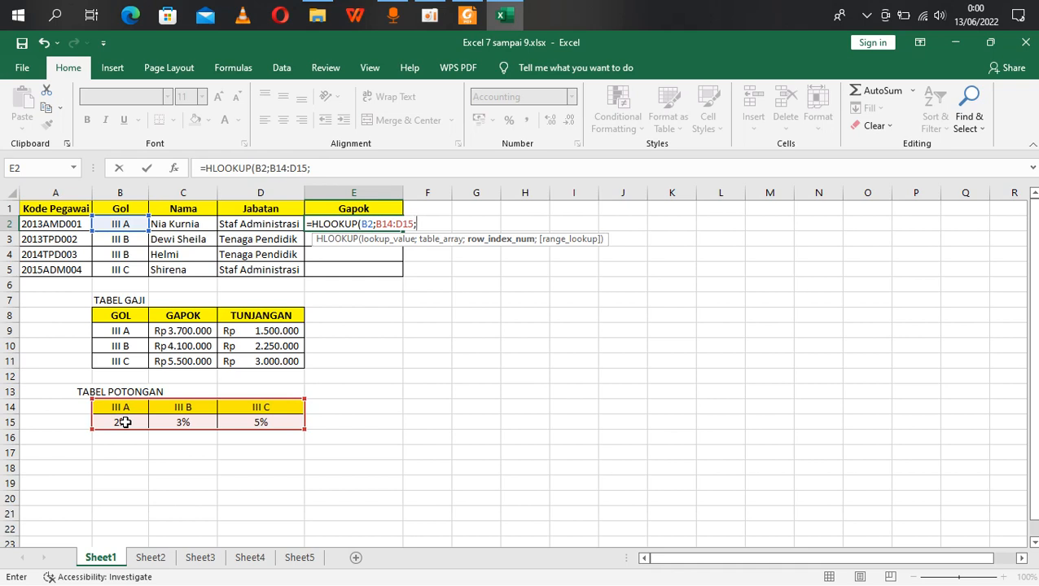
{"action": "type", "text": "2;"}
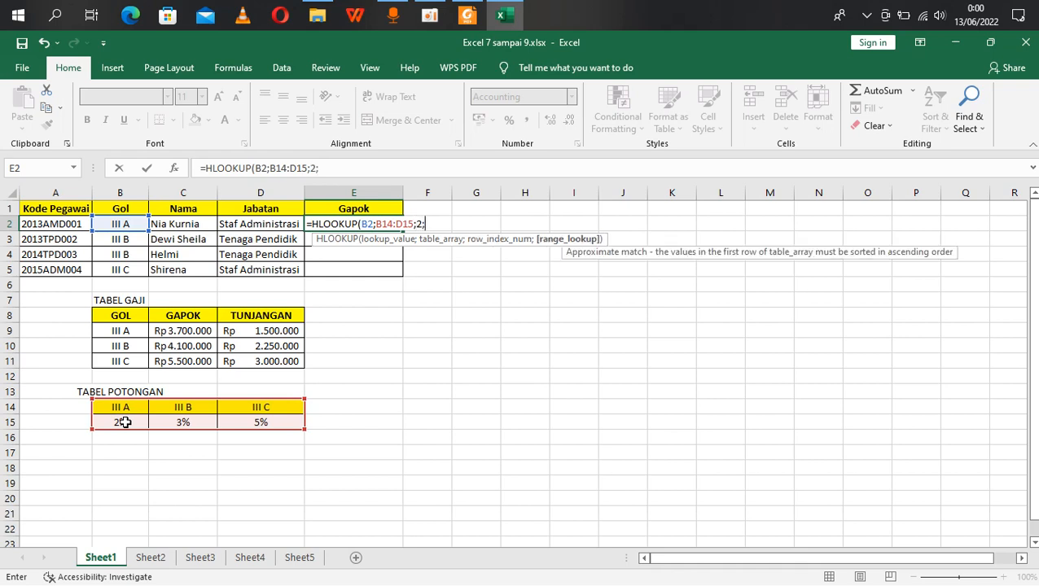
{"action": "type", "text": "0)"}
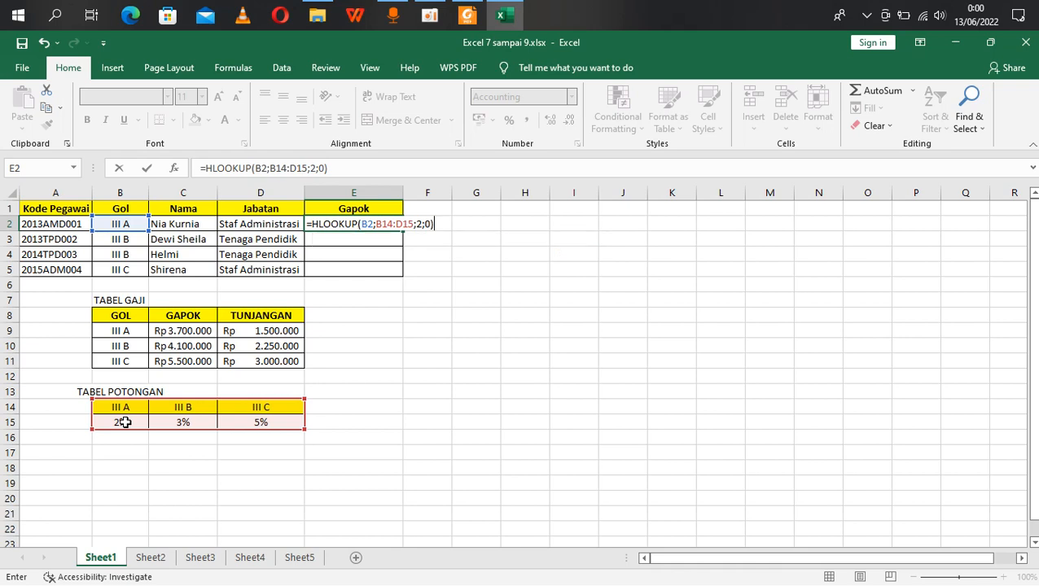
{"action": "key", "text": "Return"}
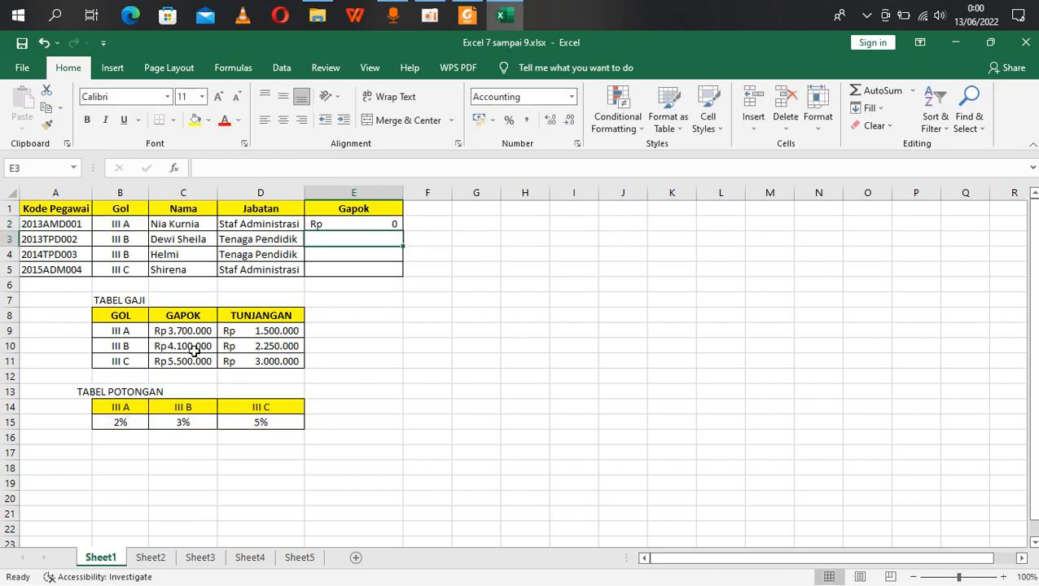
Make the Tabel Potongan range absolute in the E2 formula so that it reads =HLOOKUP(B2;$B$14:$D$15;2;0)
{"action": "left_click", "coordinate": [332, 225]}
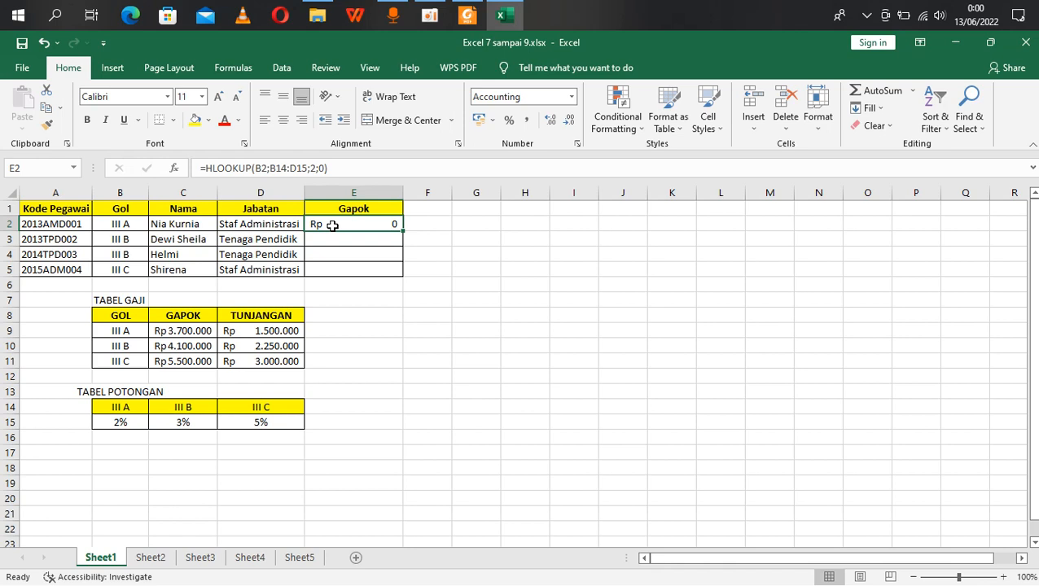
{"action": "left_click", "coordinate": [270, 169]}
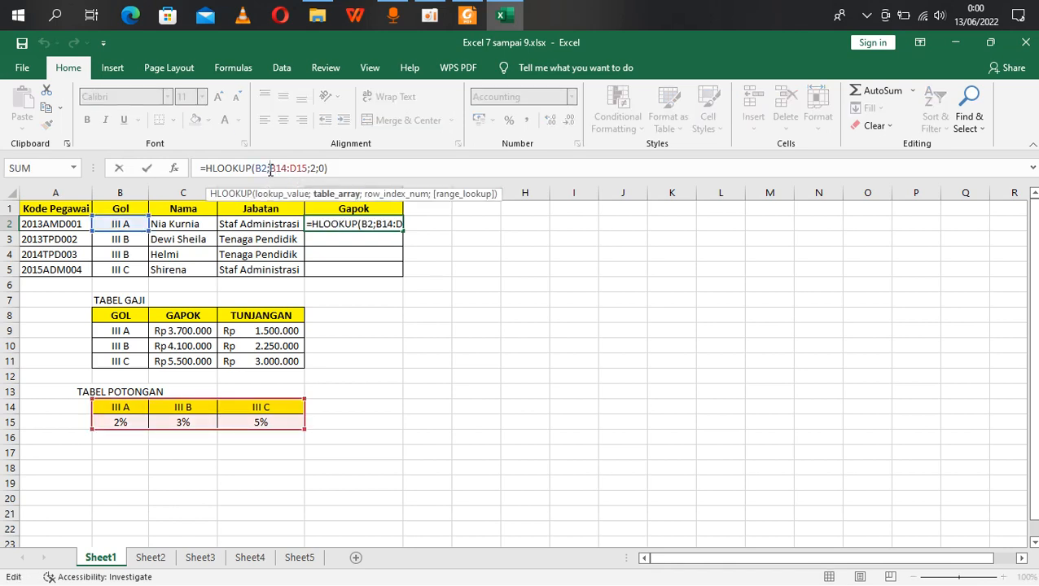
{"action": "type", "text": "$"}
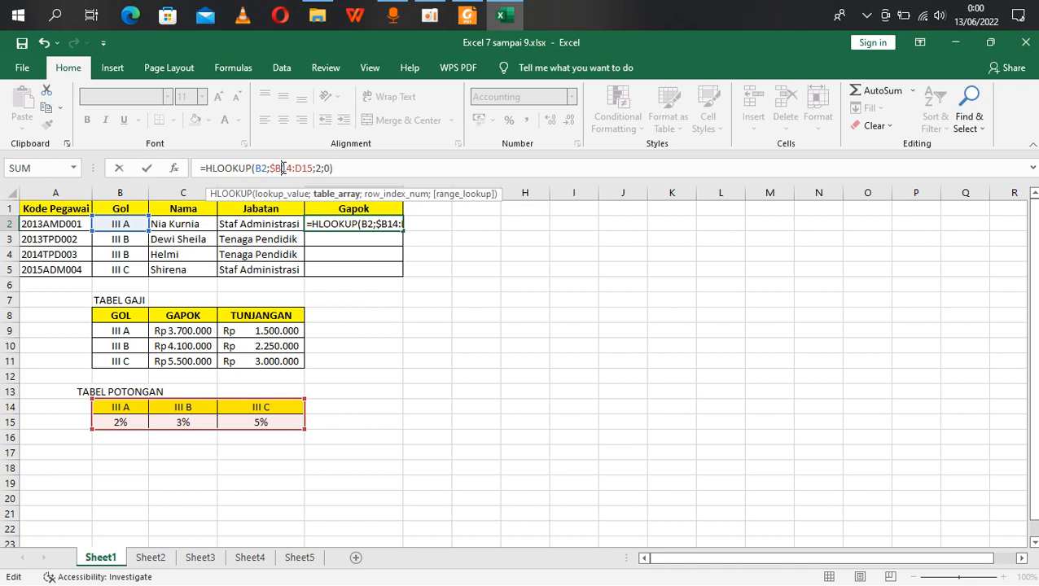
{"action": "left_click", "coordinate": [282, 167]}
{"action": "type", "text": "$"}
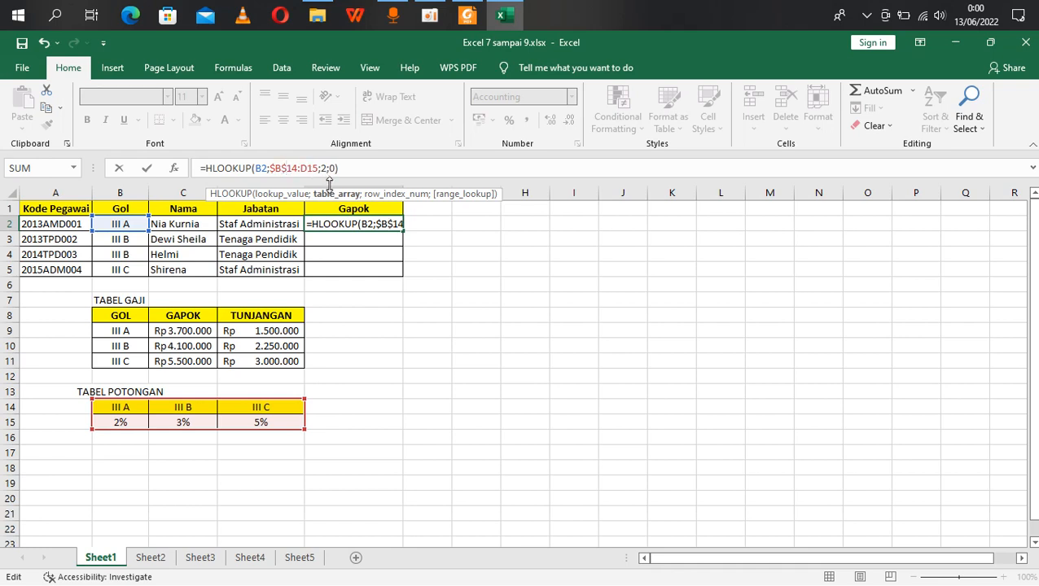
{"action": "left_click", "coordinate": [300, 168]}
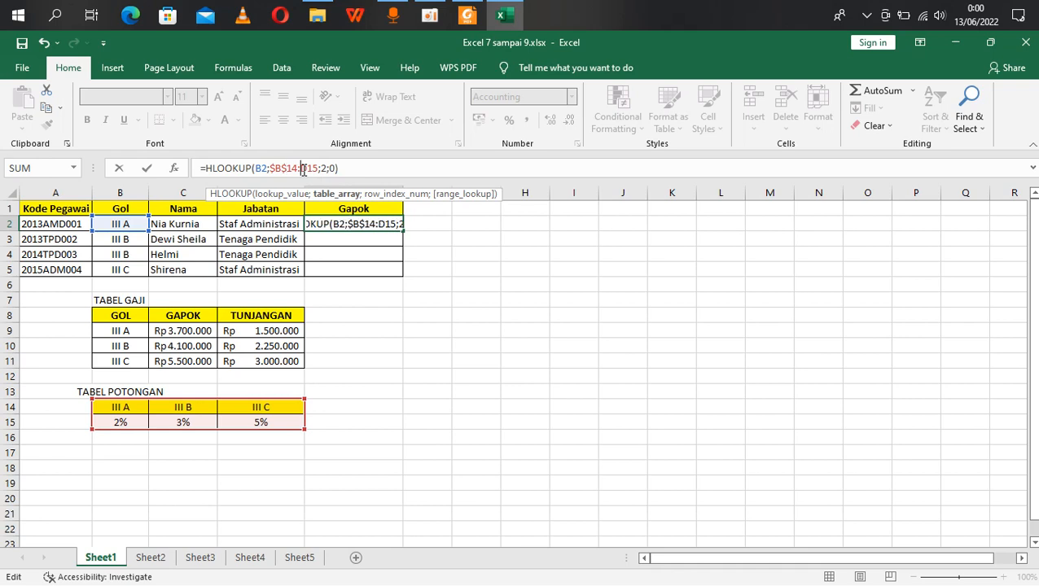
{"action": "type", "text": "$"}
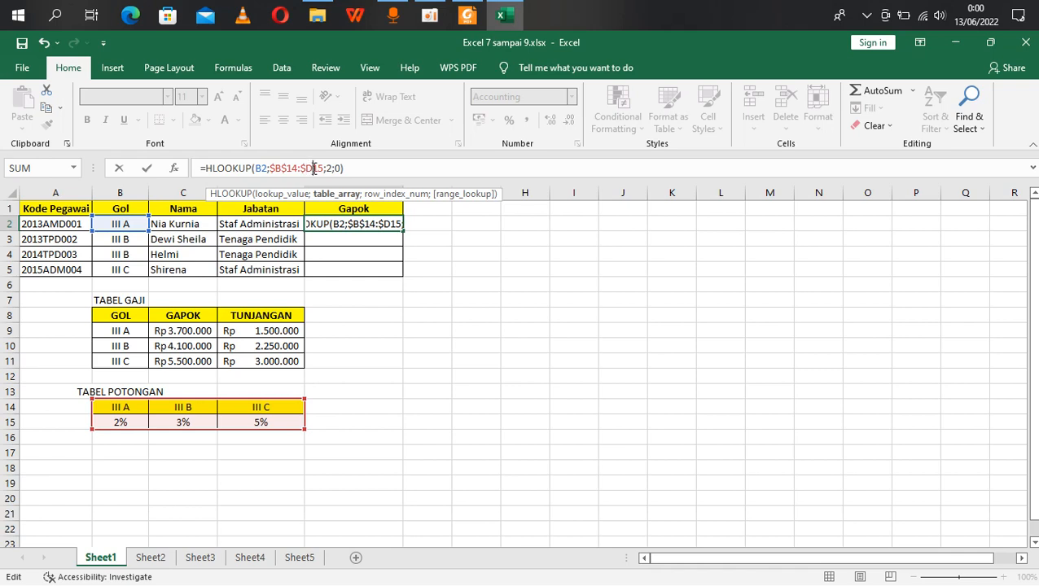
{"action": "left_click", "coordinate": [314, 168]}
{"action": "type", "text": "$"}
{"action": "key", "text": "ctrl+Return"}
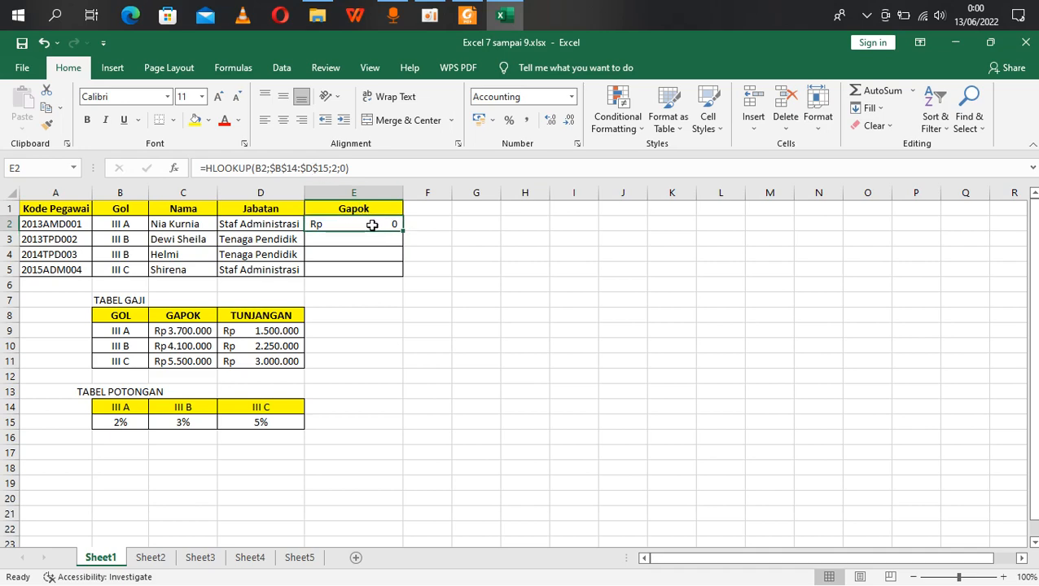
Change the number format of cell E2 to General
{"action": "key", "text": "ctrl+1"}
{"action": "left_click", "coordinate": [462, 230]}
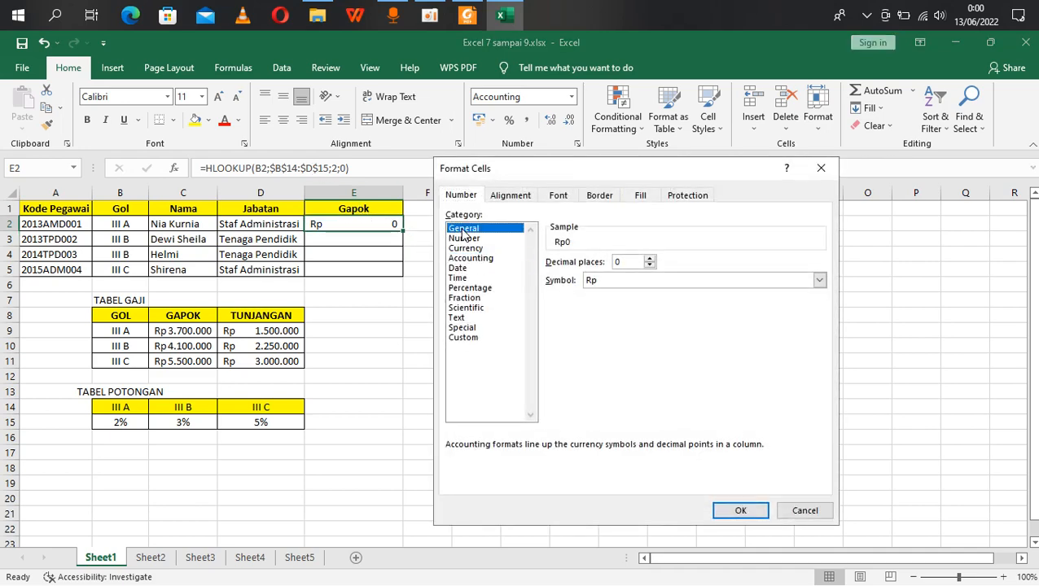
{"action": "left_click", "coordinate": [724, 508]}
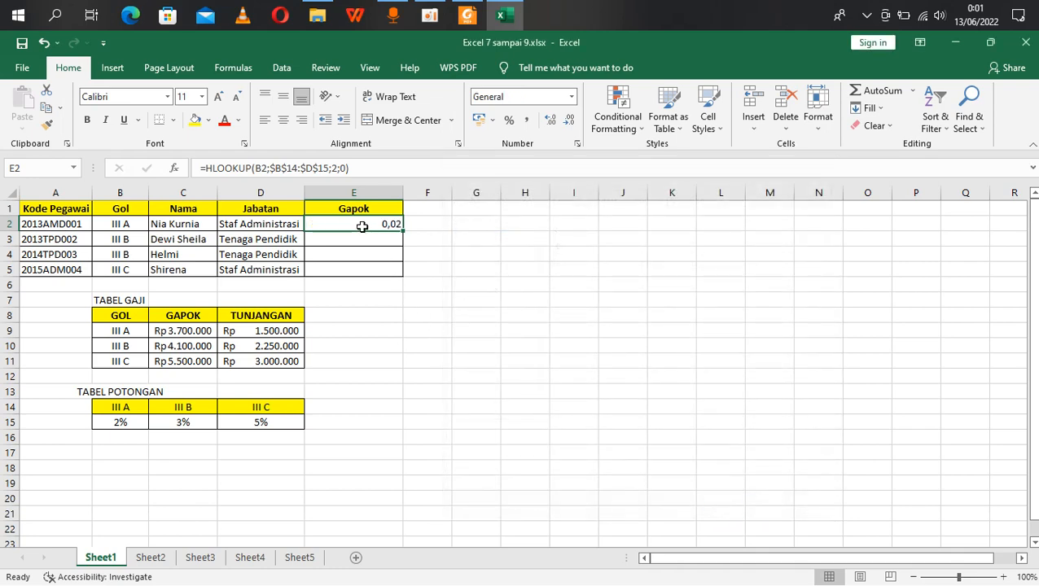
Format the HLOOKUP result in cell E2 as Percentage
{"action": "key", "text": "ctrl+1"}
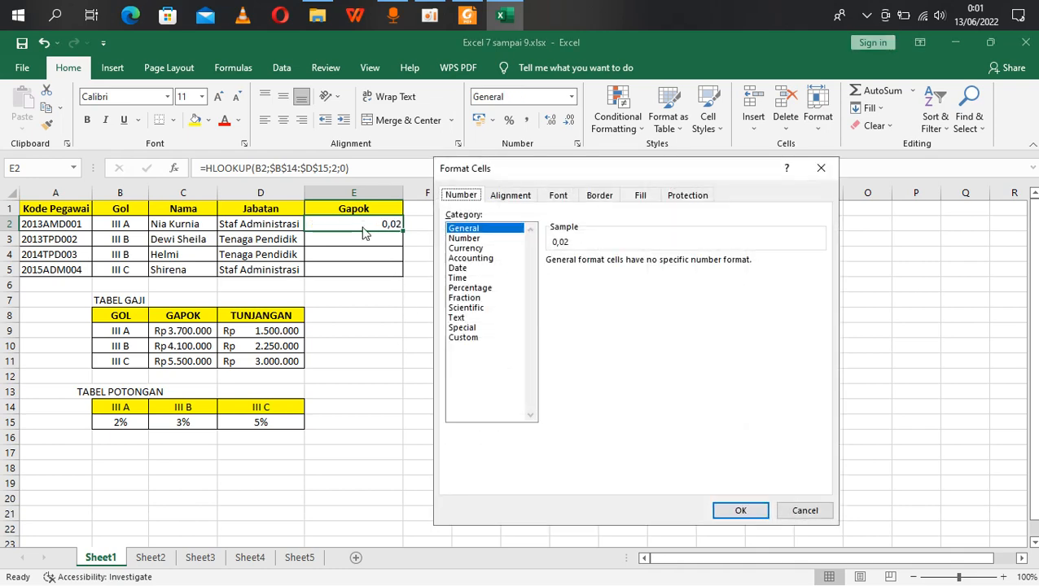
{"action": "left_click", "coordinate": [467, 290]}
{"action": "left_click", "coordinate": [724, 512]}
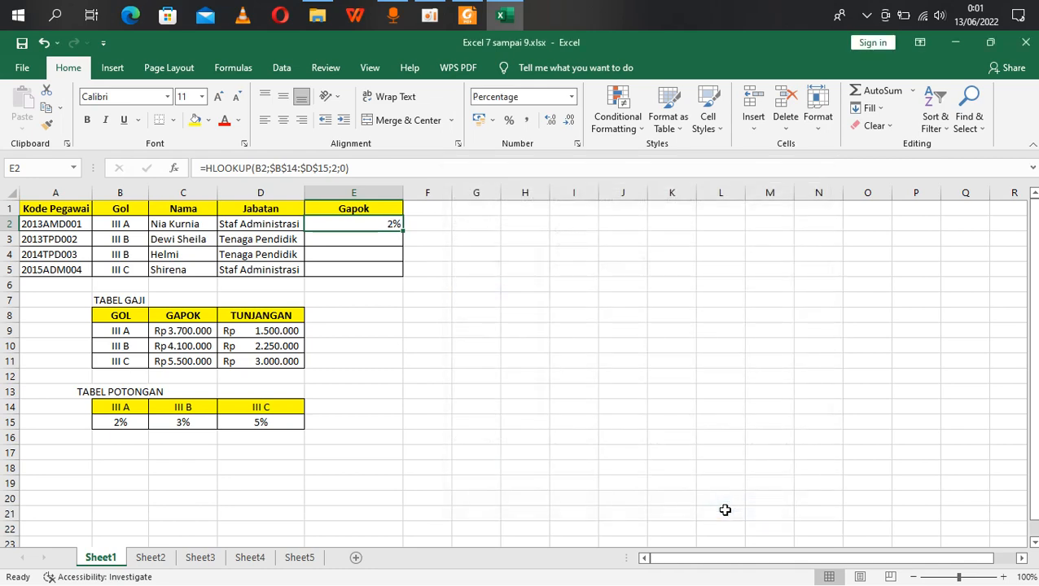
Fill the HLOOKUP formula from E2 down through E5 in the Gapok column
{"action": "left_click", "coordinate": [527, 300]}
{"action": "left_click", "coordinate": [383, 221]}
{"action": "left_click_drag", "start_coordinate": [402, 231], "coordinate": [403, 276]}
{"action": "left_click", "coordinate": [538, 287]}
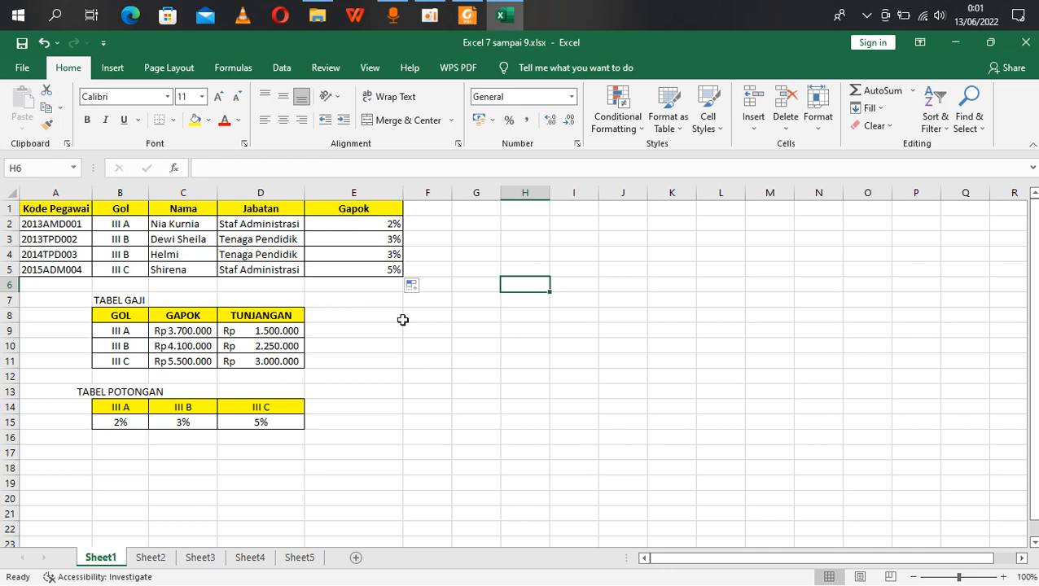
Switch to the exercise PDF in Foxit Reader and review the VLOOKUP and HLOOKUP sections up to section 7.3
{"action": "key", "text": "alt+Tab"}
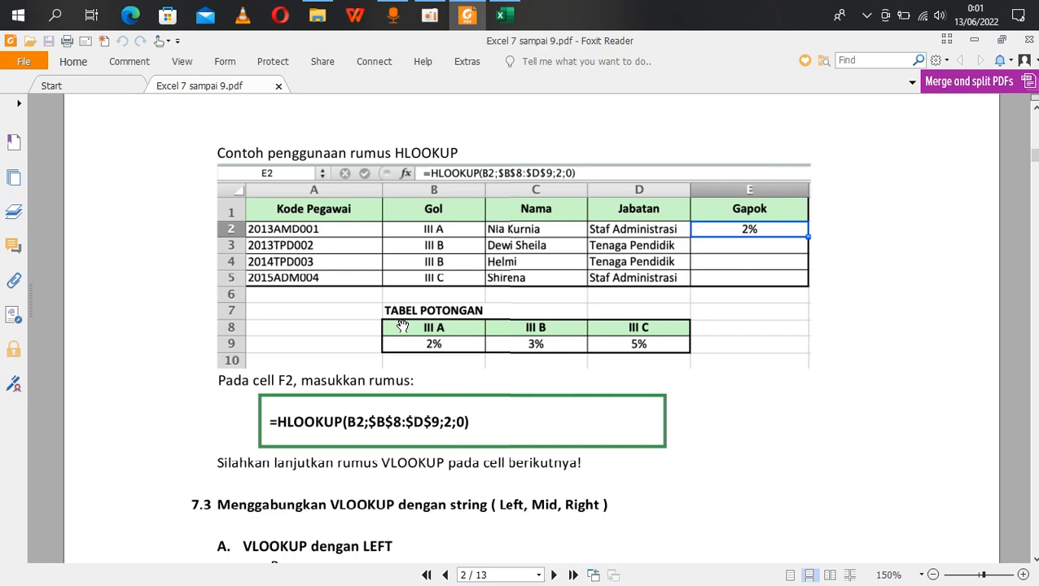
{"action": "scroll", "coordinate": [402, 326], "scroll_direction": "down", "scroll_amount": 5}
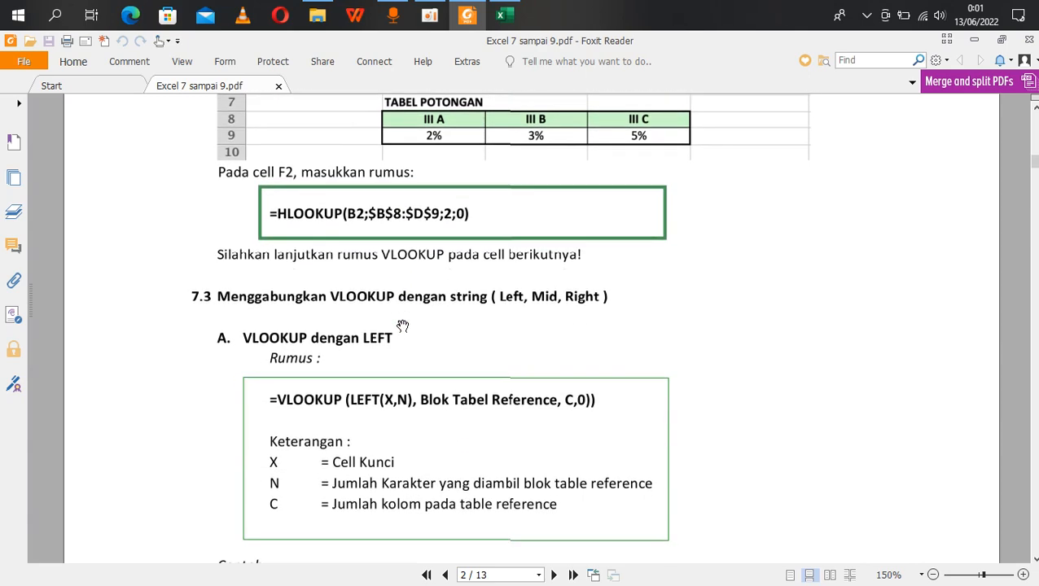
{"action": "scroll", "coordinate": [402, 326], "scroll_direction": "down", "scroll_amount": 5}
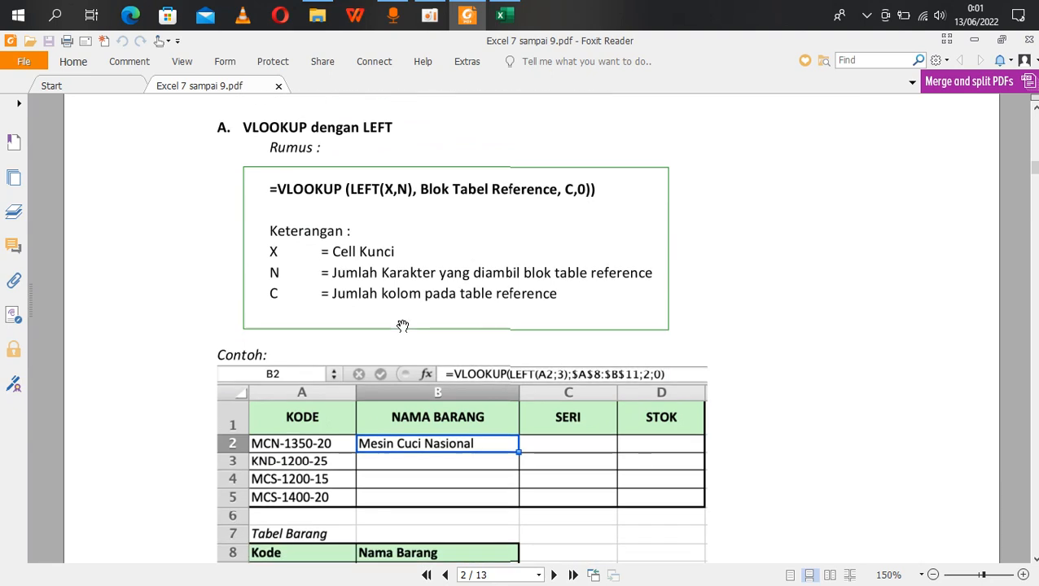
{"action": "scroll", "coordinate": [402, 325], "scroll_direction": "up", "scroll_amount": 6}
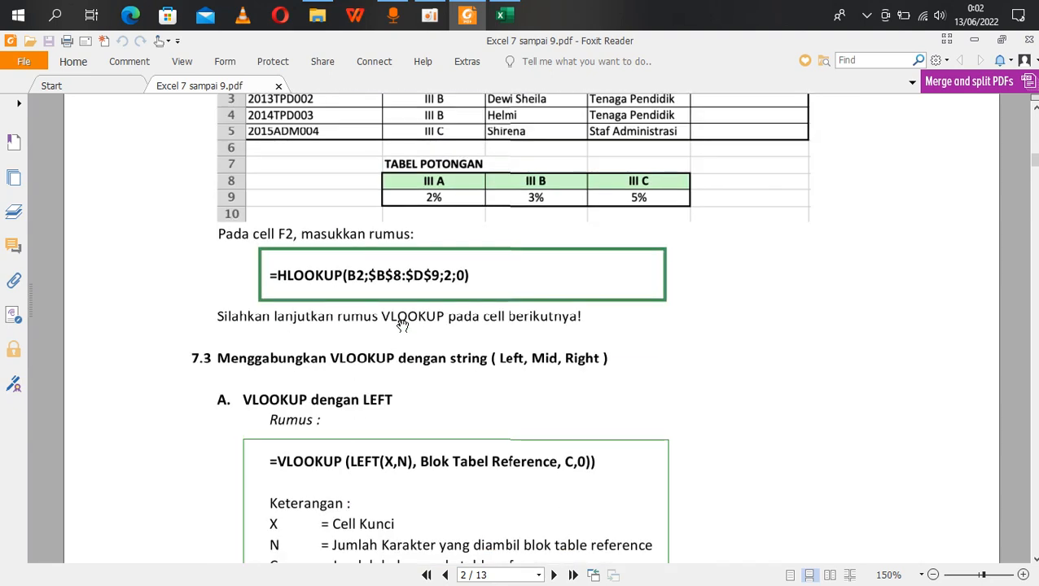
{"action": "scroll", "coordinate": [402, 326], "scroll_direction": "down", "scroll_amount": 2}
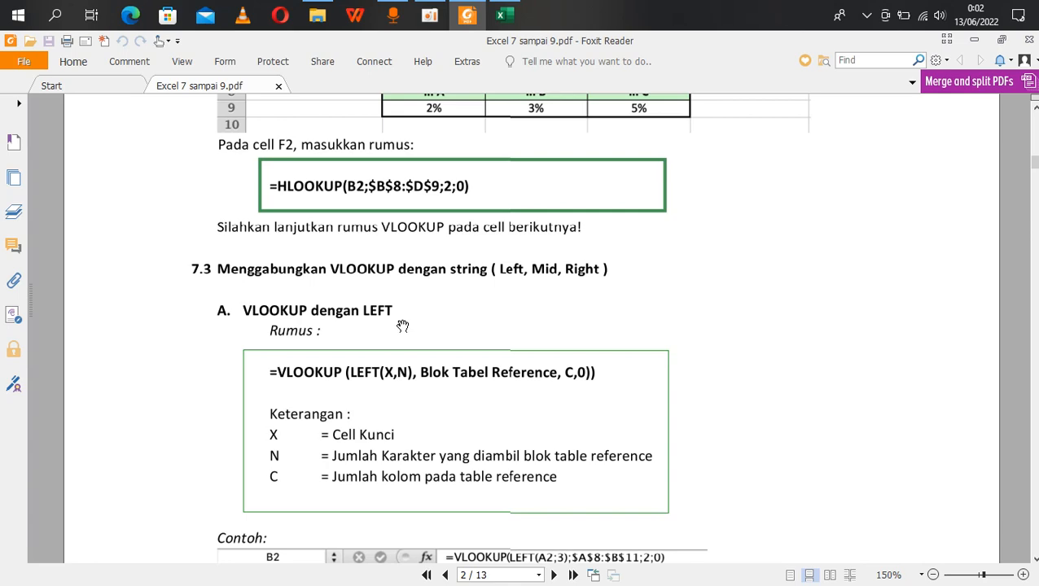
{"action": "scroll", "coordinate": [402, 325], "scroll_direction": "up", "scroll_amount": 20}
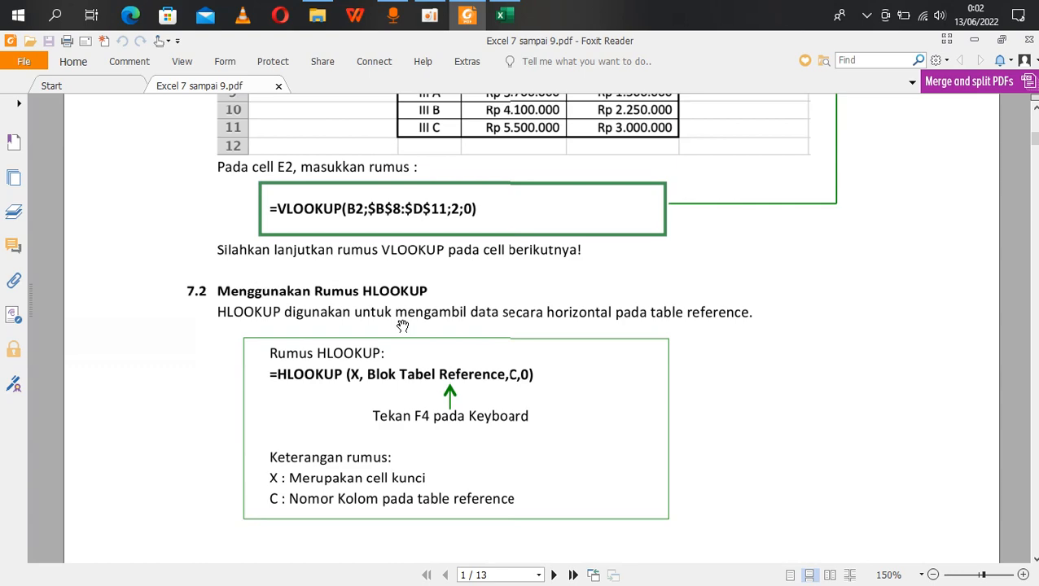
{"action": "scroll", "coordinate": [402, 325], "scroll_direction": "up", "scroll_amount": 3}
{"action": "scroll", "coordinate": [402, 326], "scroll_direction": "down", "scroll_amount": 15}
{"action": "scroll", "coordinate": [402, 325], "scroll_direction": "down", "scroll_amount": 7}
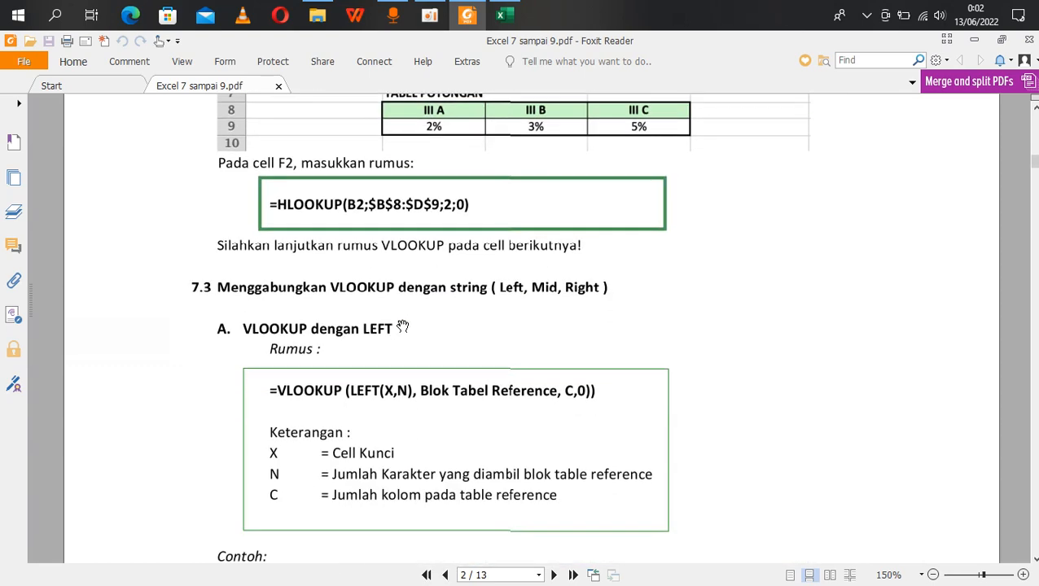
Study the VLOOKUP dengan LEFT syntax in section 7.3 together with its Nama Barang example and Tabel Barang
{"action": "scroll", "coordinate": [402, 325], "scroll_direction": "down", "scroll_amount": 1}
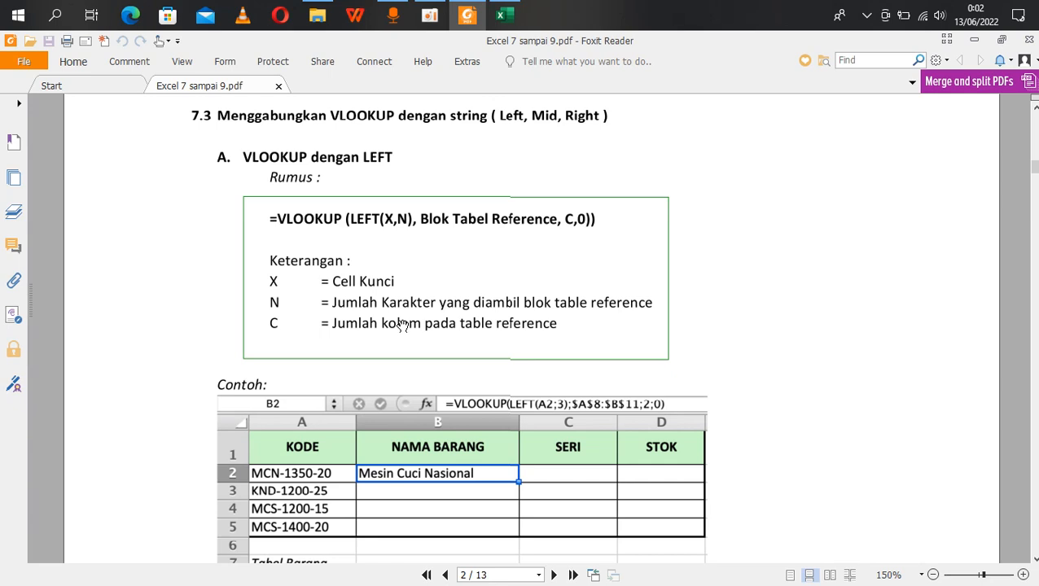
{"action": "scroll", "coordinate": [402, 325], "scroll_direction": "down", "scroll_amount": 1}
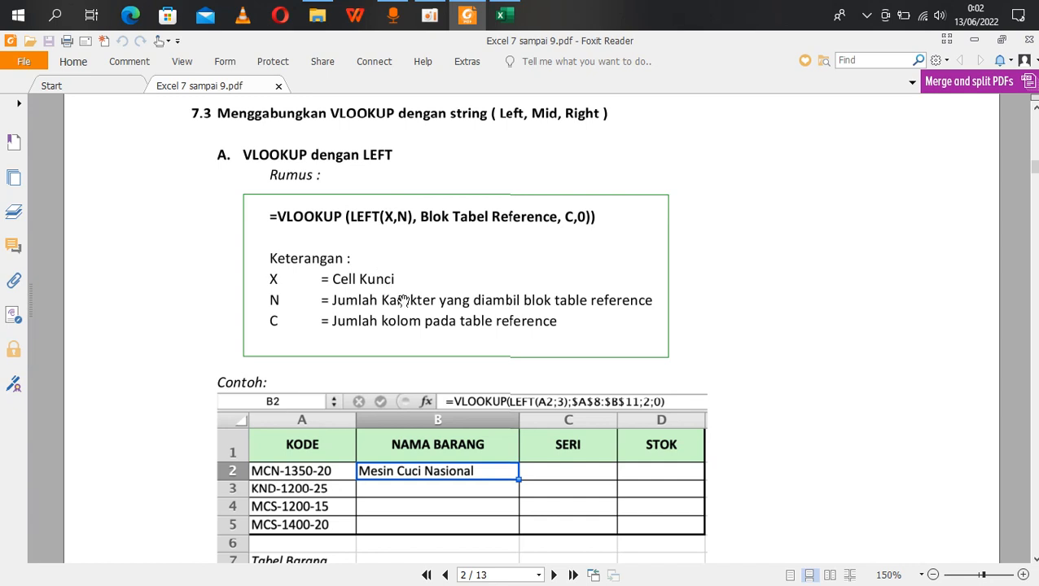
{"action": "scroll", "coordinate": [366, 298], "scroll_direction": "down", "scroll_amount": 1}
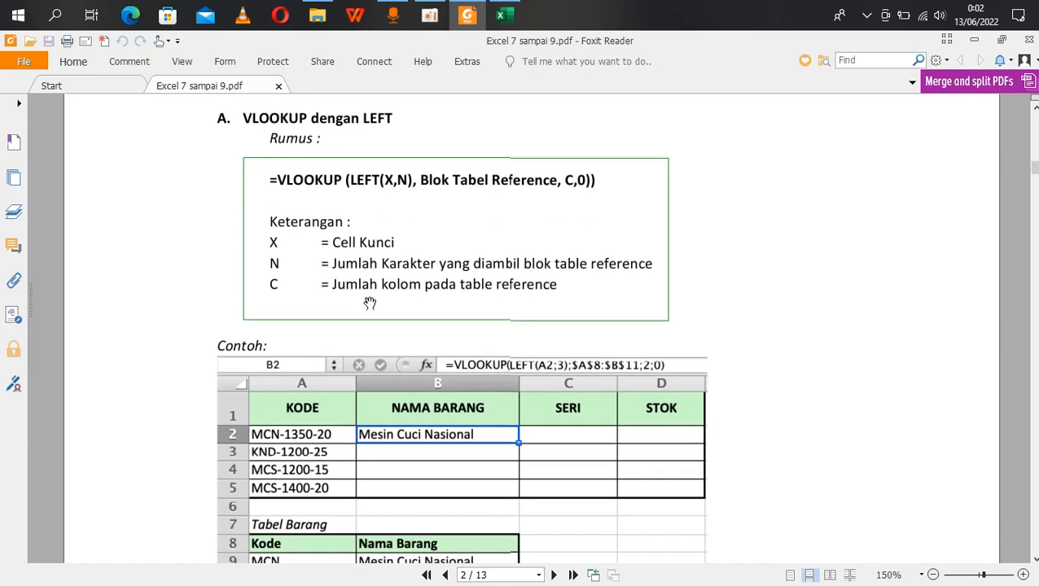
{"action": "scroll", "coordinate": [370, 303], "scroll_direction": "down", "scroll_amount": 4}
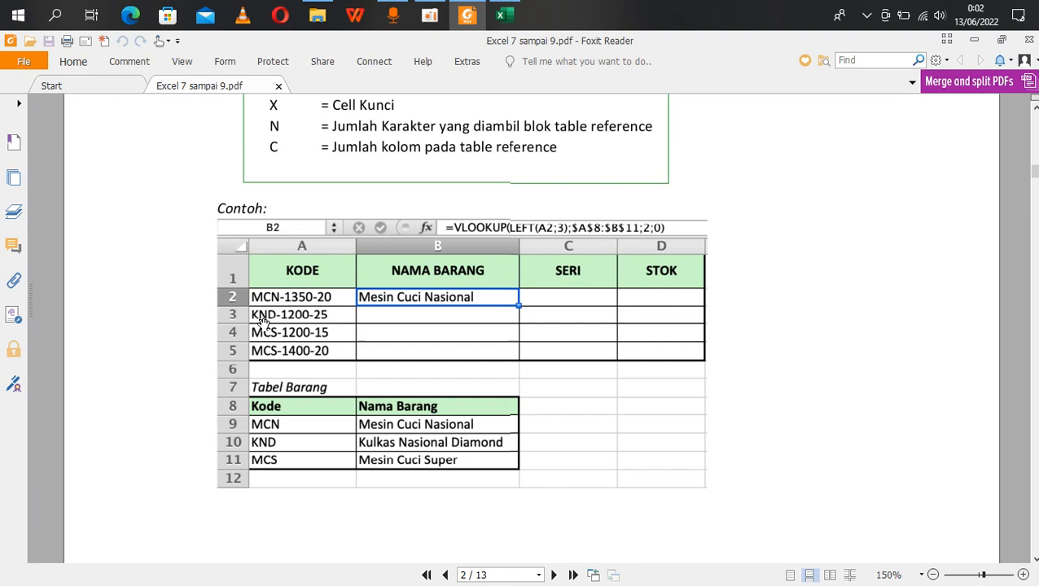
{"action": "scroll", "coordinate": [478, 316], "scroll_direction": "up", "scroll_amount": 3}
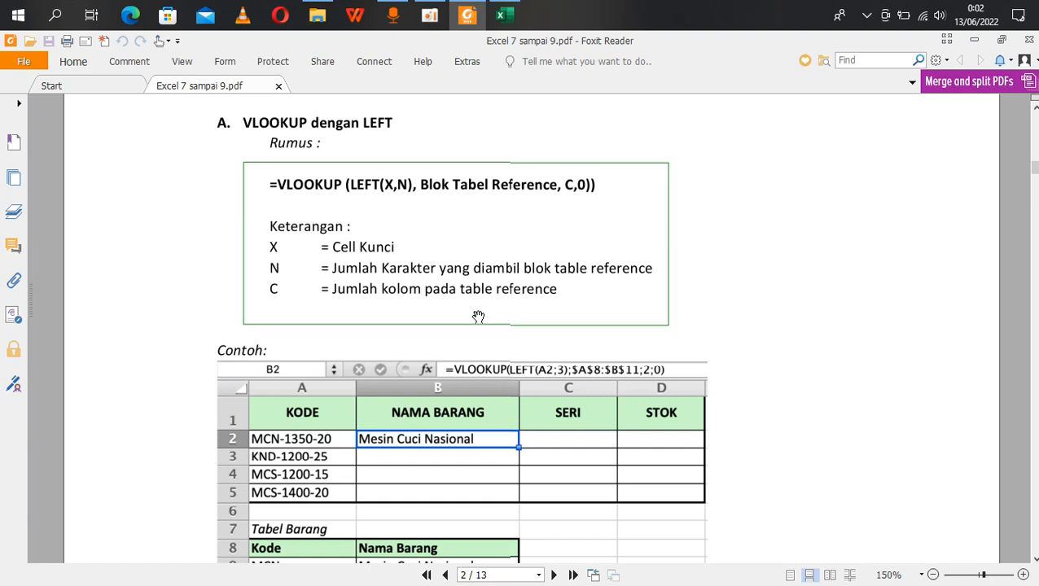
Finish reviewing the VLOOKUP dengan LEFT example, switch to Excel and open Sheet2
{"action": "scroll", "coordinate": [478, 317], "scroll_direction": "down", "scroll_amount": 2}
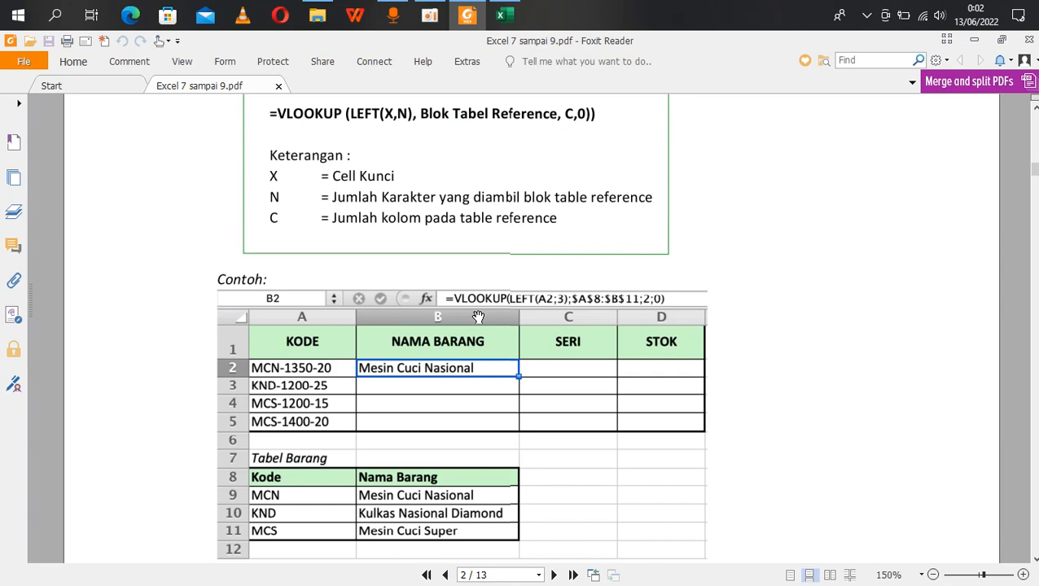
{"action": "scroll", "coordinate": [478, 317], "scroll_direction": "up", "scroll_amount": 1}
{"action": "key", "text": "alt+Tab"}
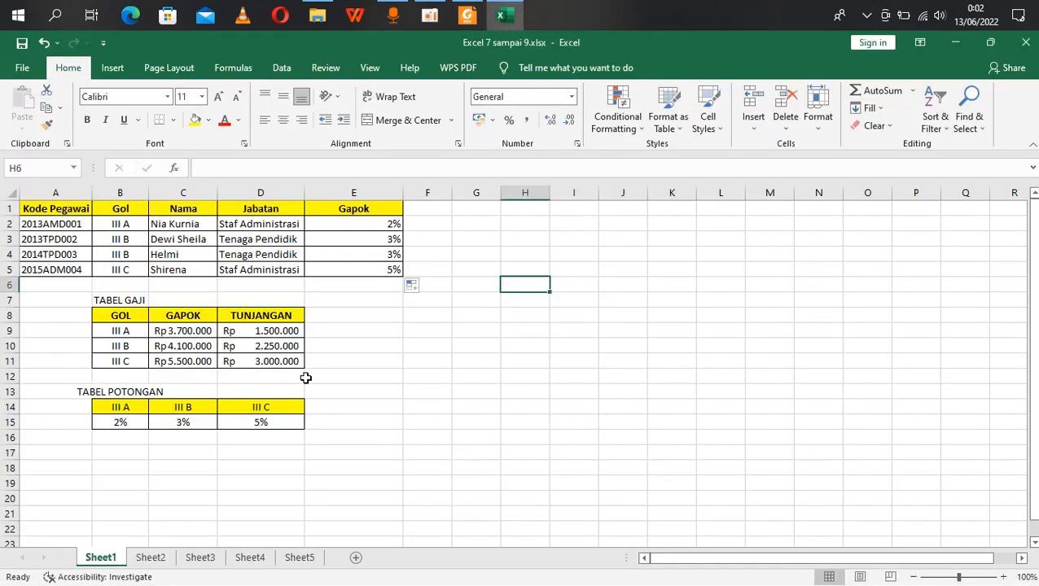
{"action": "left_click", "coordinate": [150, 558]}
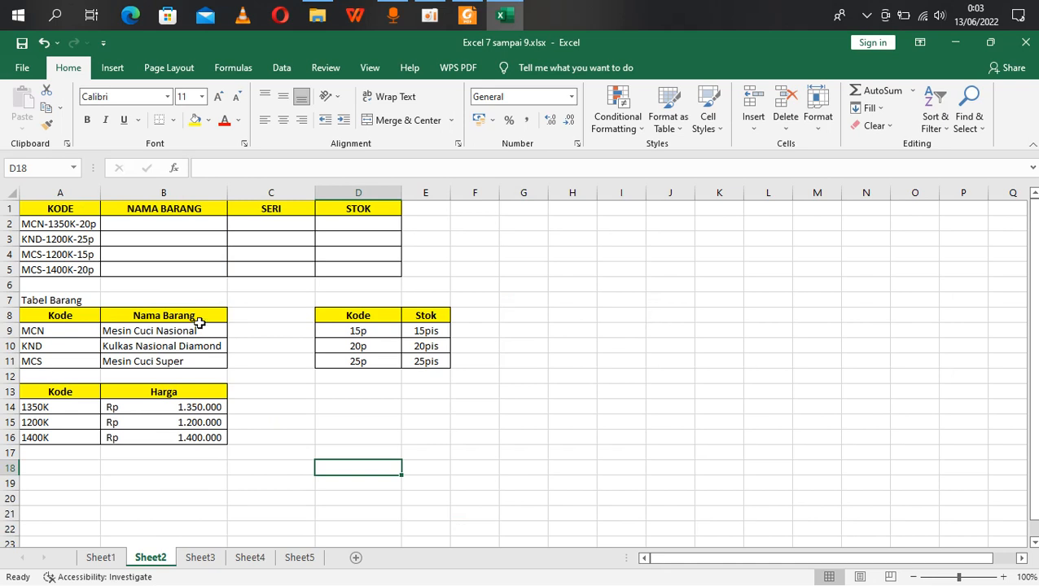
Examine the main KODE table and the three lookup tables for Nama Barang, Harga and Stok on Sheet2
{"action": "left_click_drag", "start_coordinate": [31, 210], "coordinate": [351, 270]}
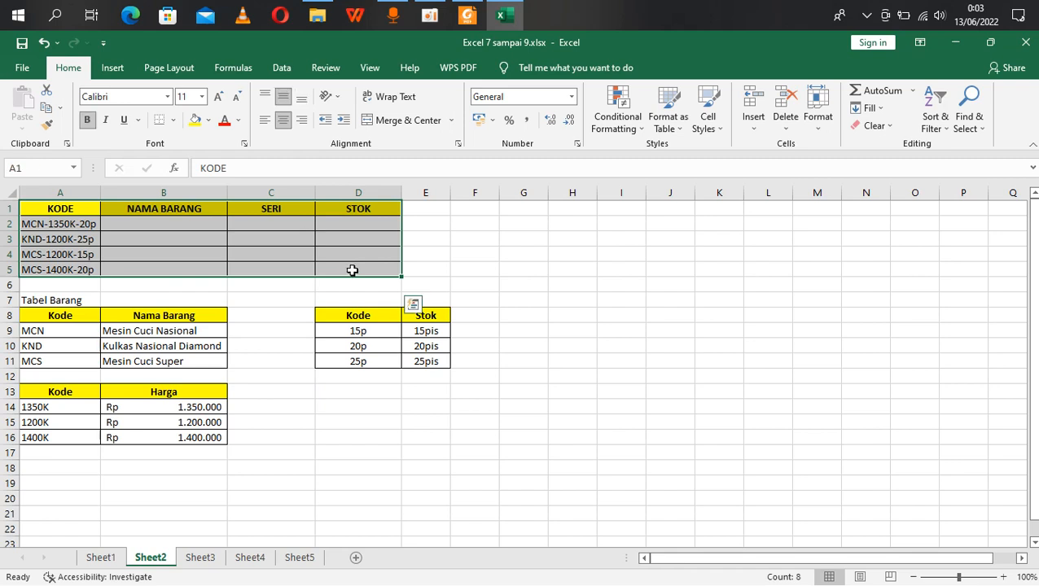
{"action": "left_click", "coordinate": [402, 408]}
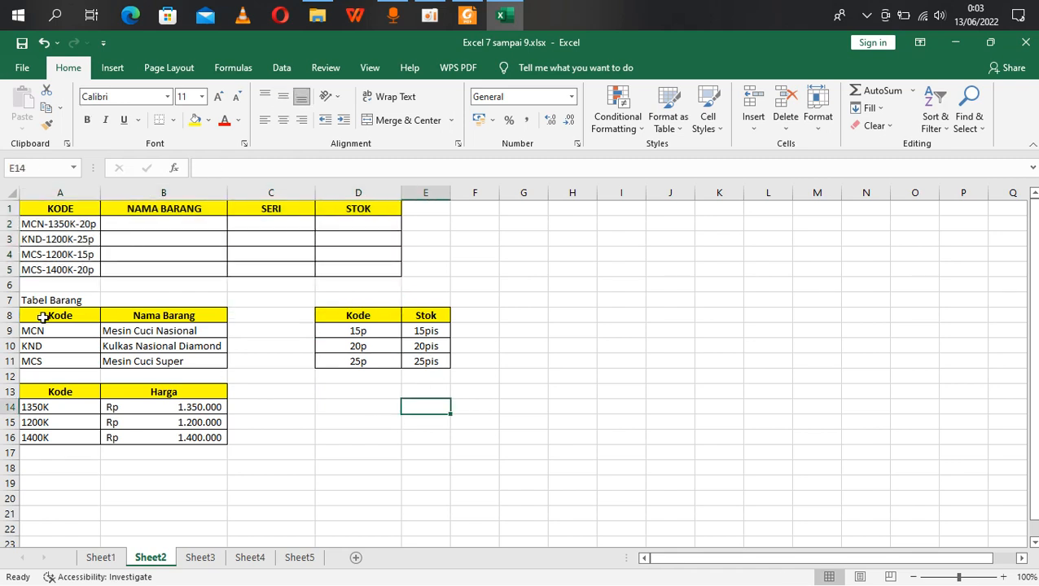
{"action": "left_click_drag", "start_coordinate": [43, 317], "coordinate": [155, 371]}
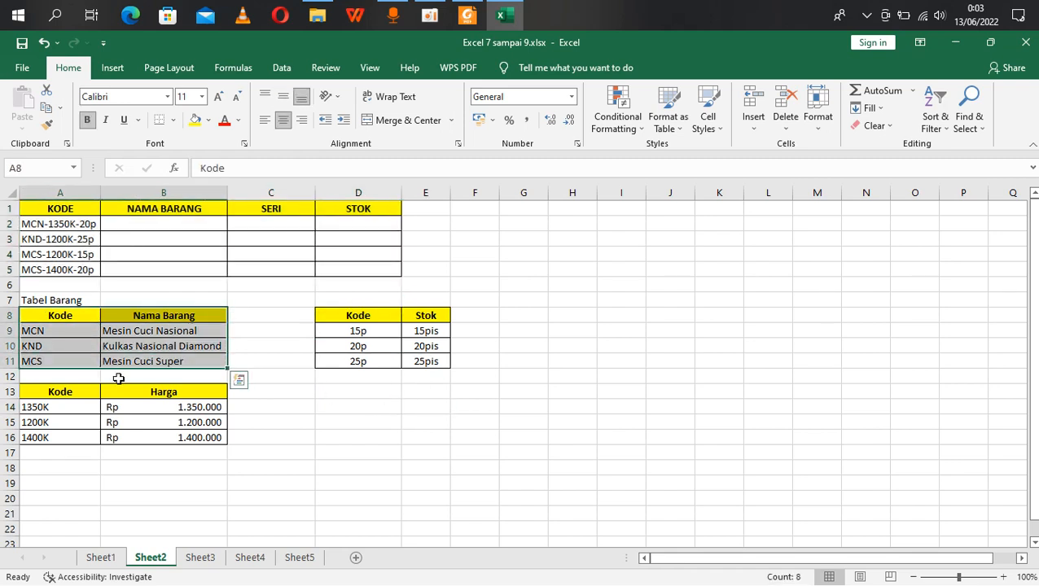
{"action": "left_click_drag", "start_coordinate": [46, 394], "coordinate": [196, 437]}
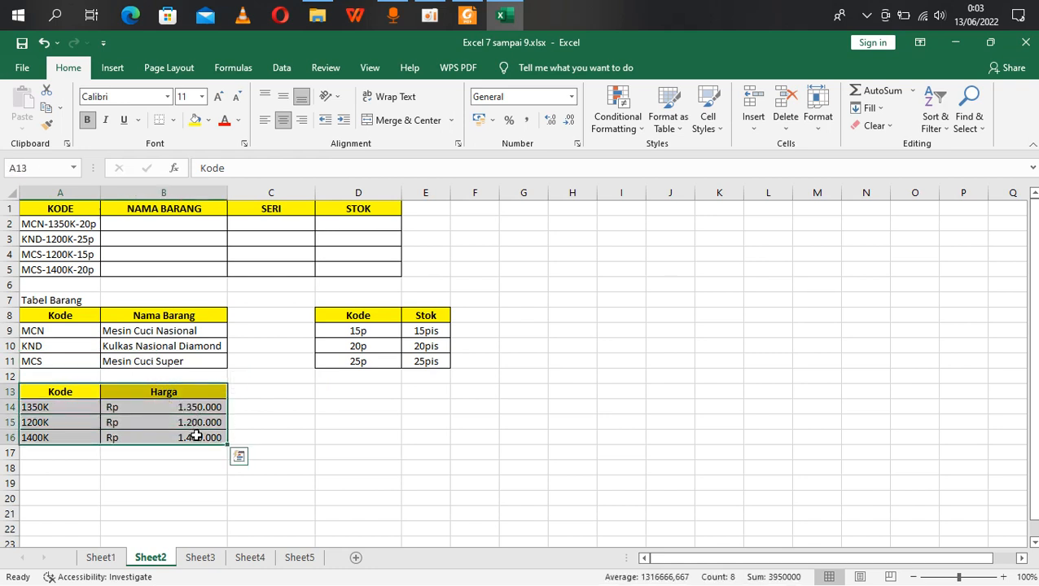
{"action": "left_click_drag", "start_coordinate": [336, 315], "coordinate": [418, 364]}
{"action": "left_click", "coordinate": [622, 388]}
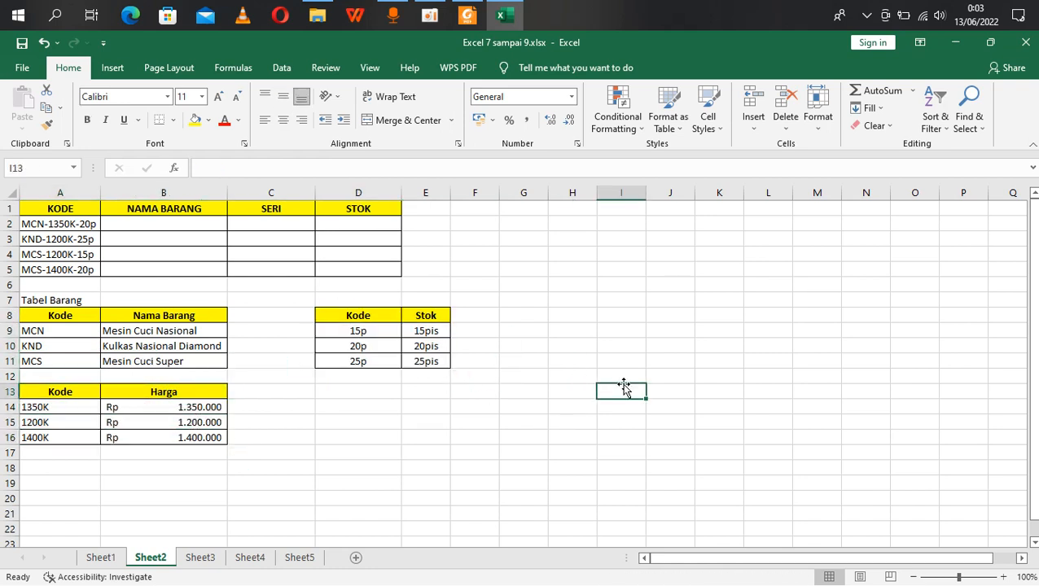
Start the formula =VLOOKUP(LEFT(A2 in cell B2 under NAMA BARANG, following the syntax in the Foxit Reader PDF
{"action": "left_click", "coordinate": [119, 227]}
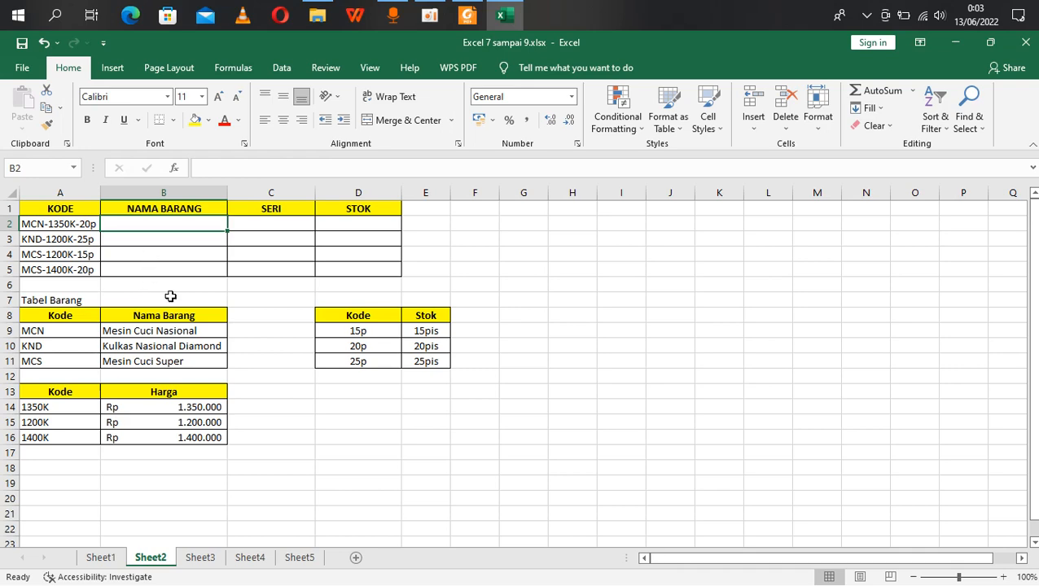
{"action": "key", "text": "alt+Tab"}
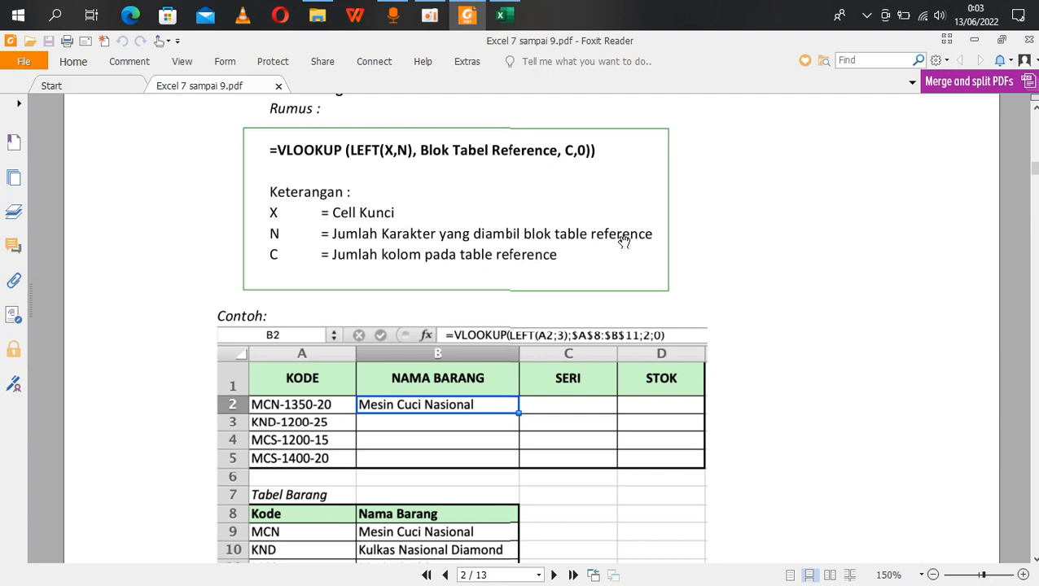
{"action": "key", "text": "alt+Tab"}
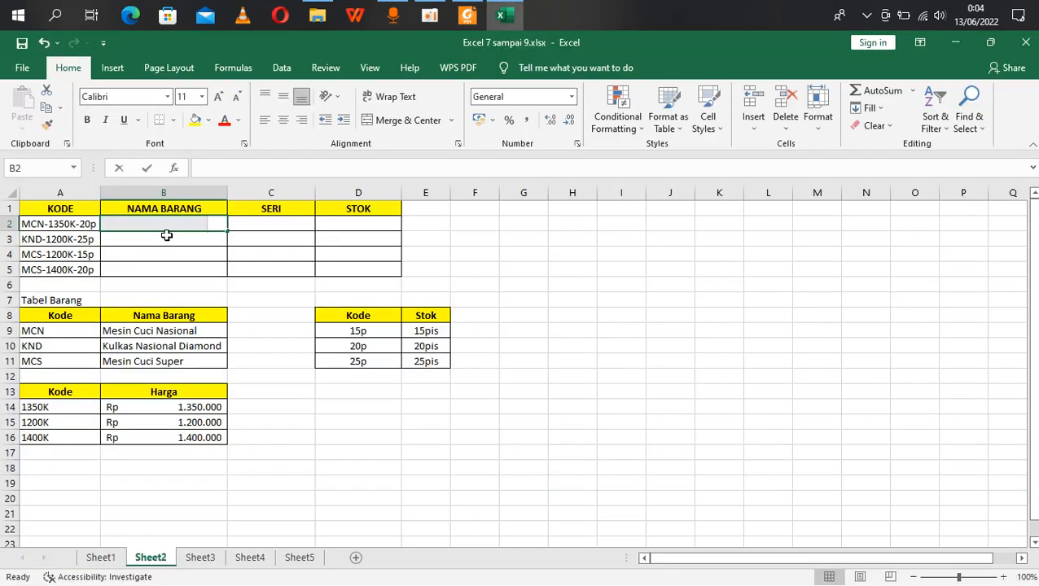
{"action": "type", "text": "=V"}
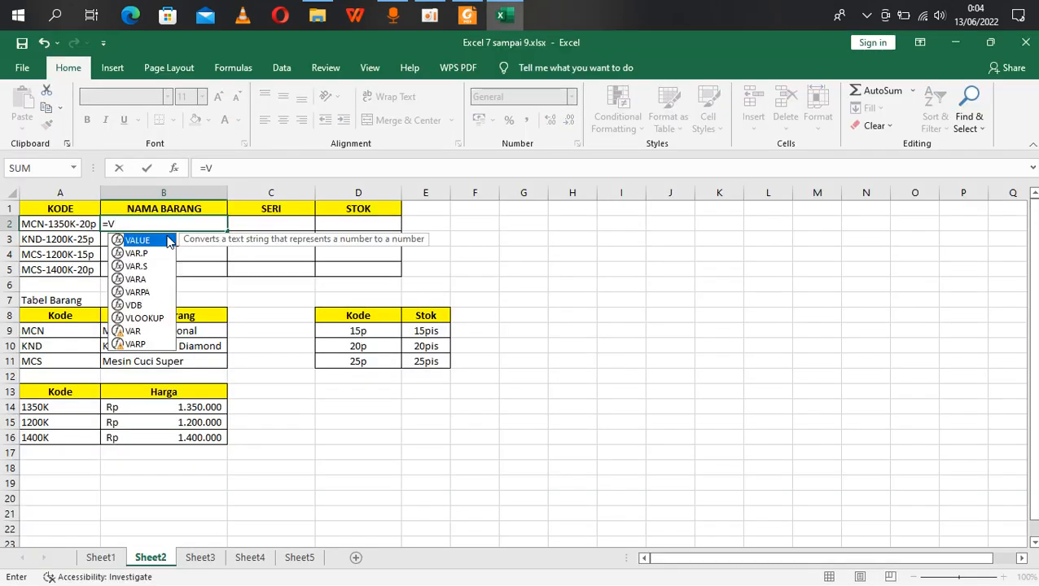
{"action": "type", "text": "LOOKUP("}
{"action": "key", "text": "alt+Tab"}
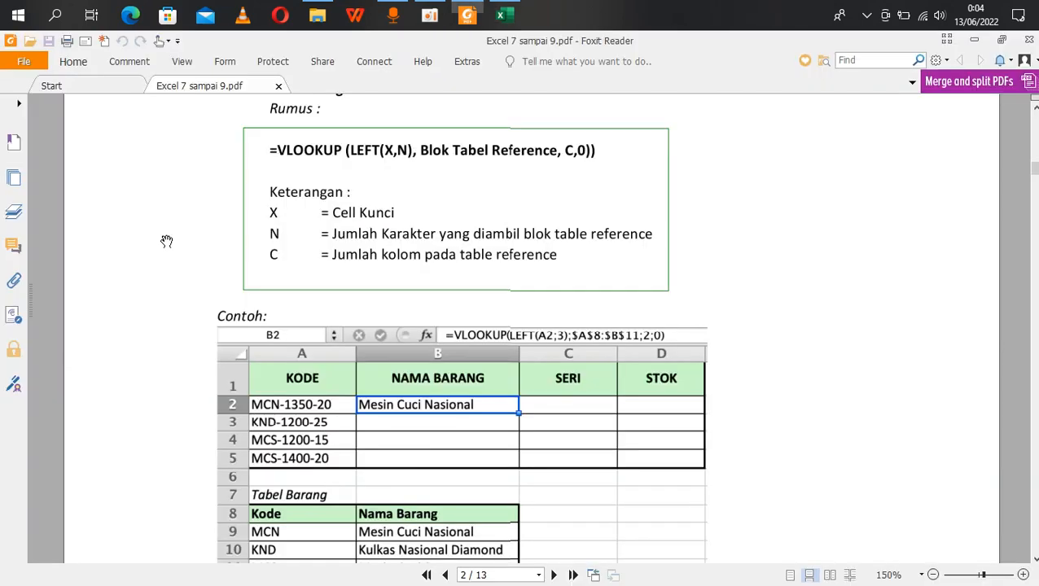
{"action": "key", "text": "alt+Tab"}
{"action": "type", "text": "LEFT("}
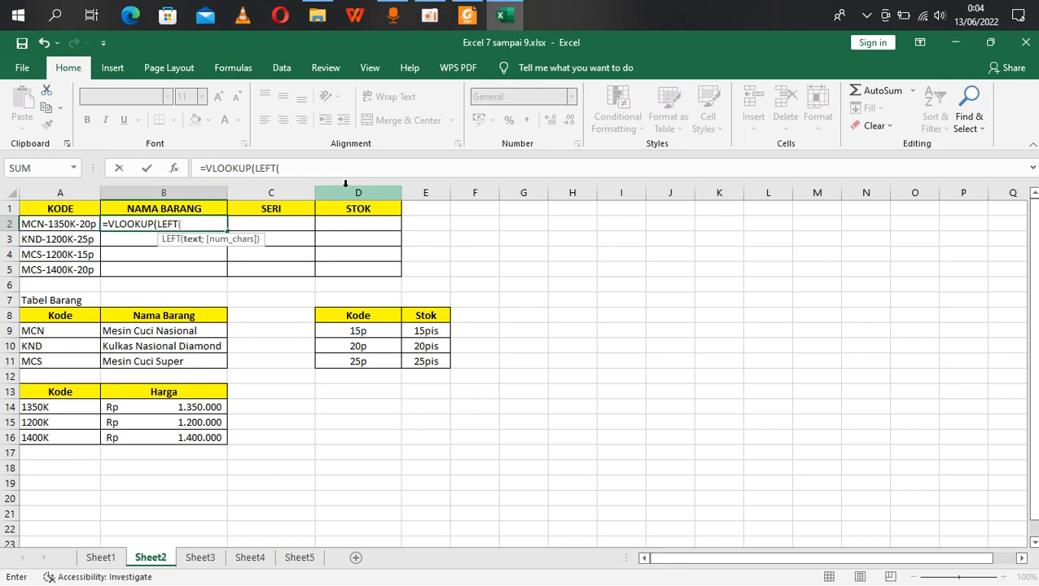
{"action": "left_click", "coordinate": [30, 223]}
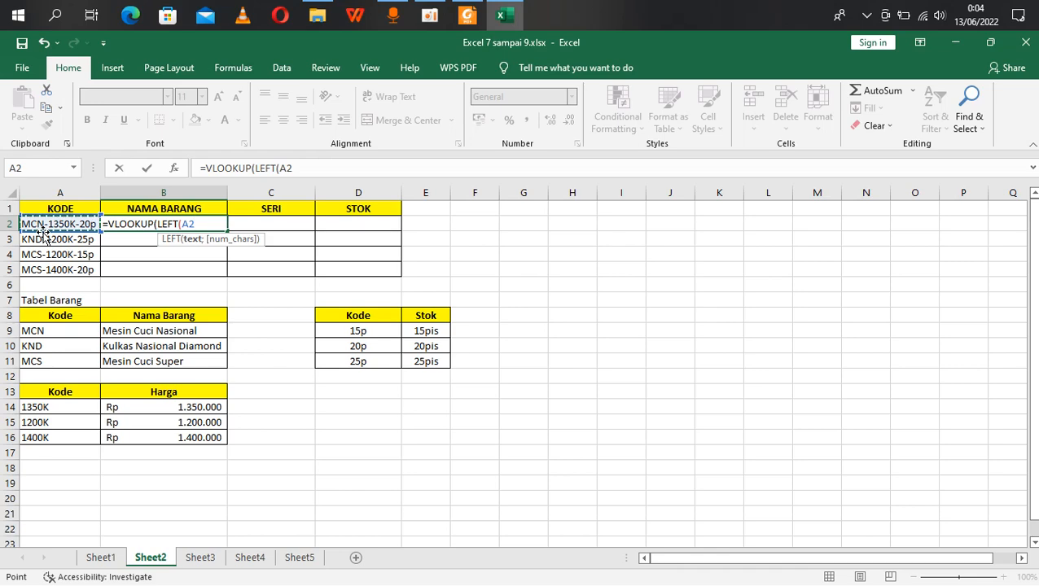
Check the PDF example and add 3 as LEFT's number of characters in the B2 formula
{"action": "key", "text": "alt+Tab"}
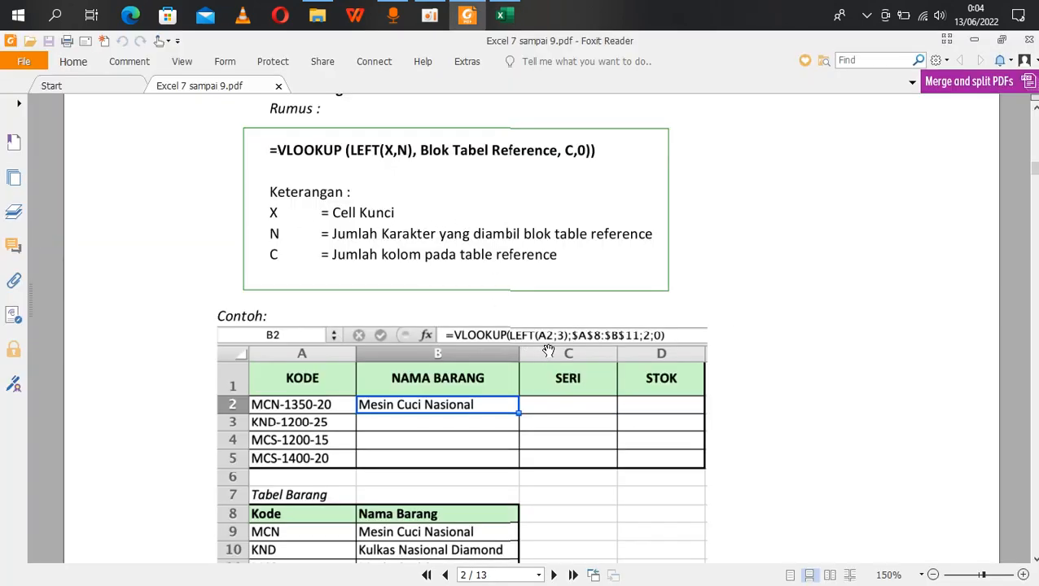
{"action": "scroll", "coordinate": [563, 340], "scroll_direction": "down", "scroll_amount": 1}
{"action": "scroll", "coordinate": [564, 340], "scroll_direction": "down", "scroll_amount": 1}
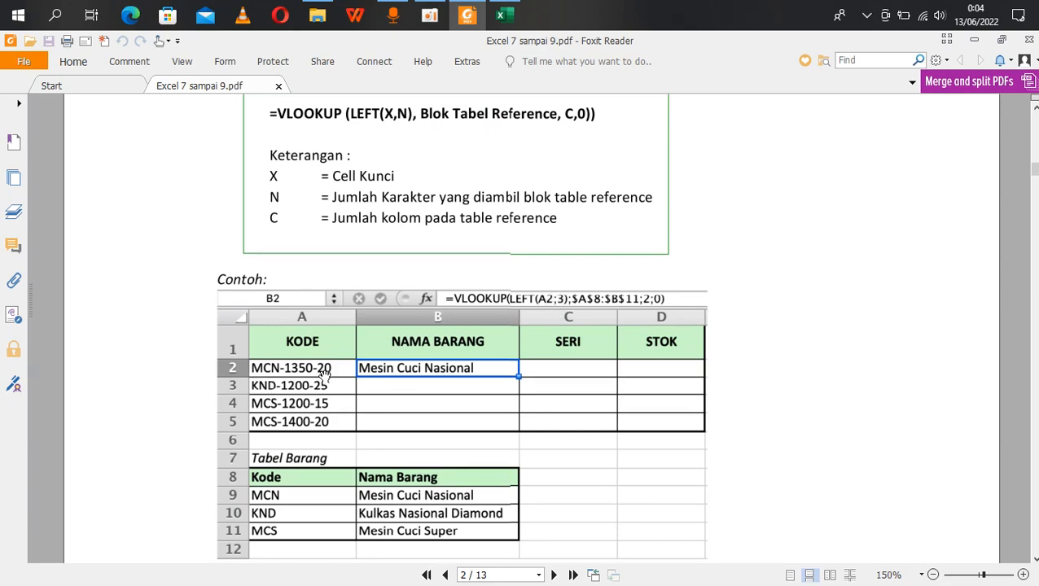
{"action": "key", "text": "alt+Tab"}
{"action": "type", "text": ";"}
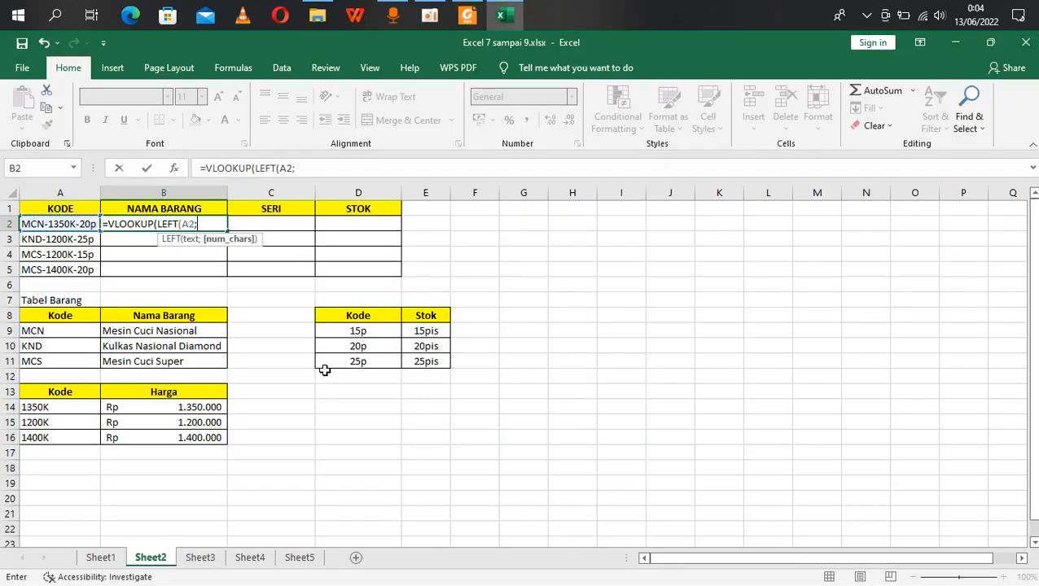
{"action": "type", "text": "3"}
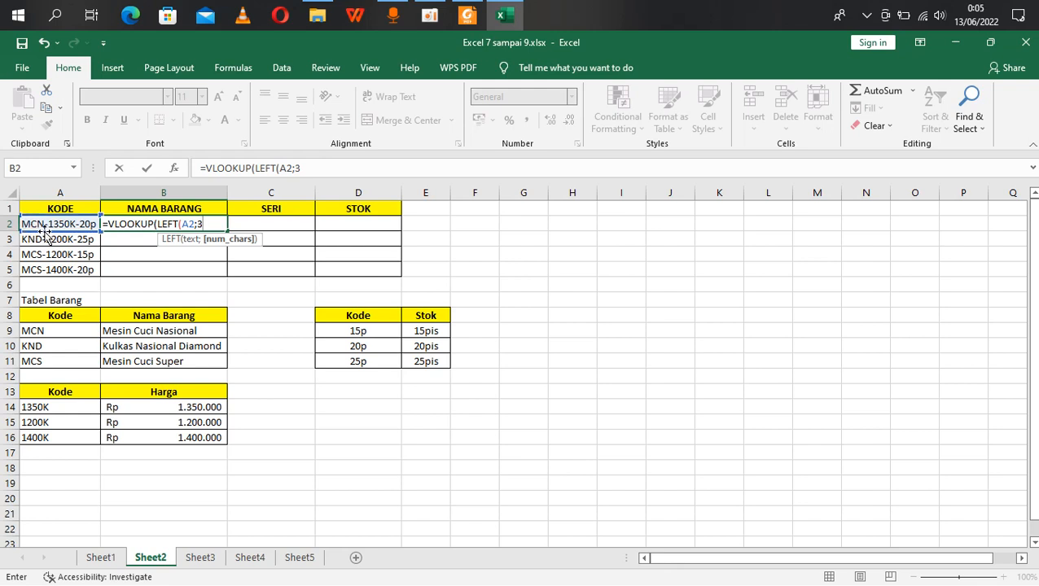
Check the table reference in the PDF example and add the Tabel Barang range A8:B11 to the B2 formula
{"action": "key", "text": "alt+Tab"}
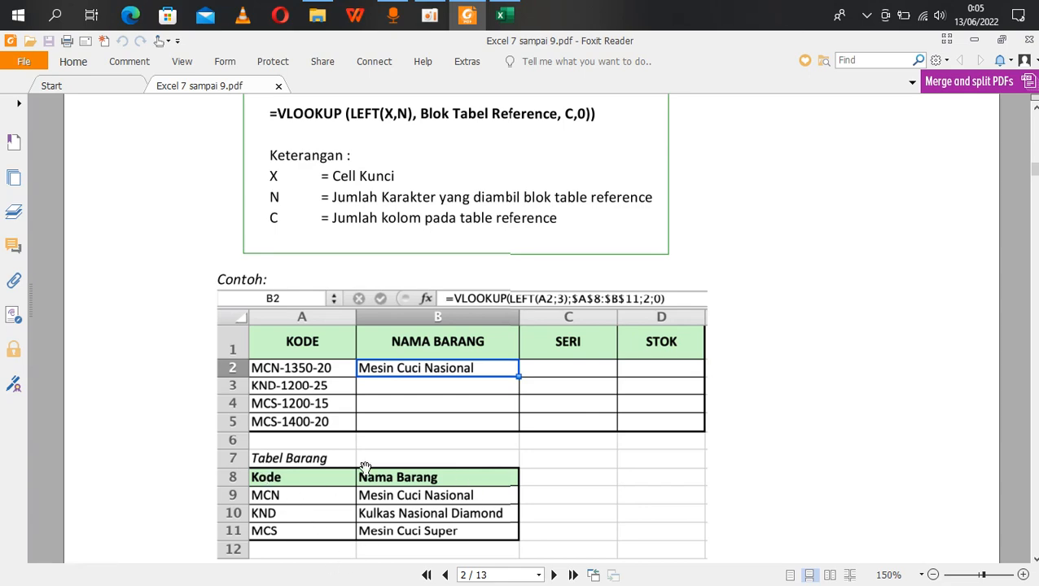
{"action": "scroll", "coordinate": [468, 430], "scroll_direction": "down", "scroll_amount": 1}
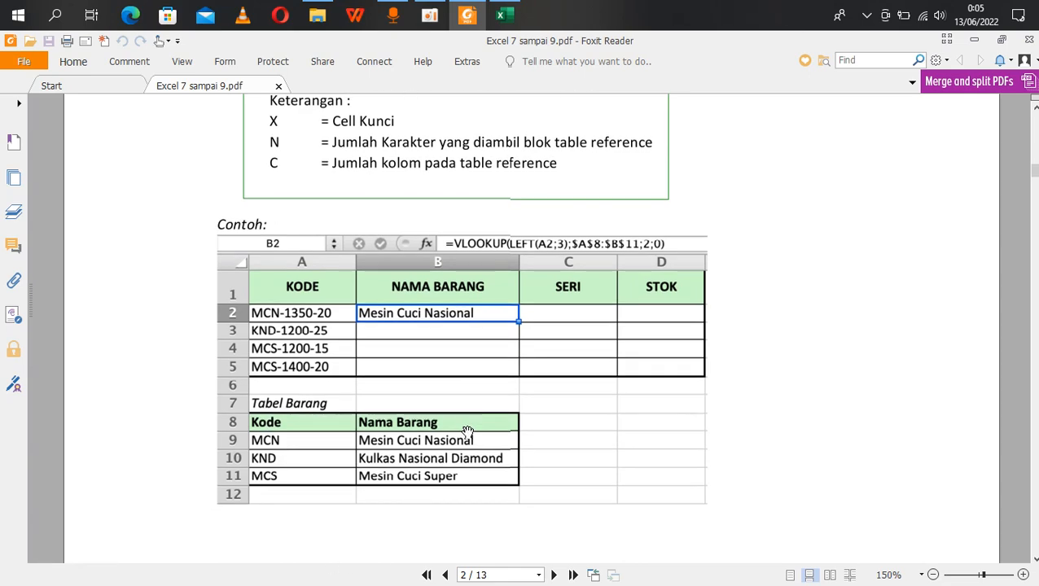
{"action": "key", "text": "alt+Tab"}
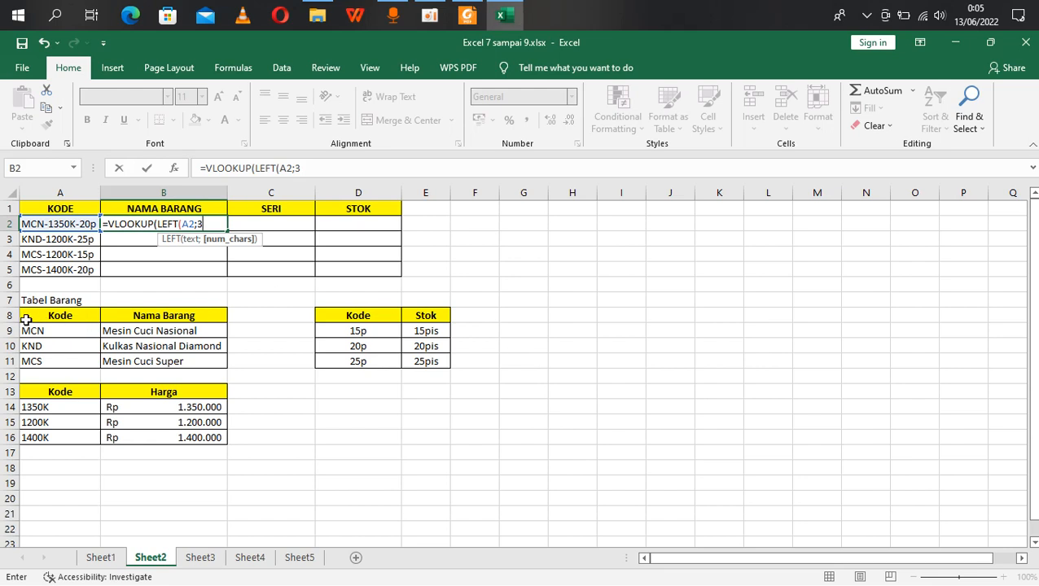
{"action": "key", "text": "Return"}
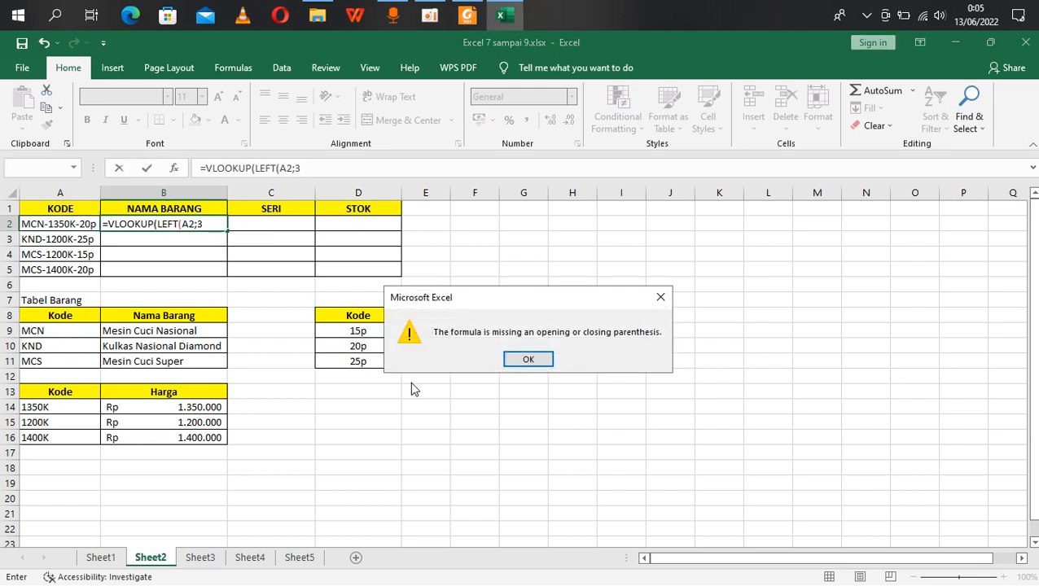
{"action": "left_click", "coordinate": [528, 360]}
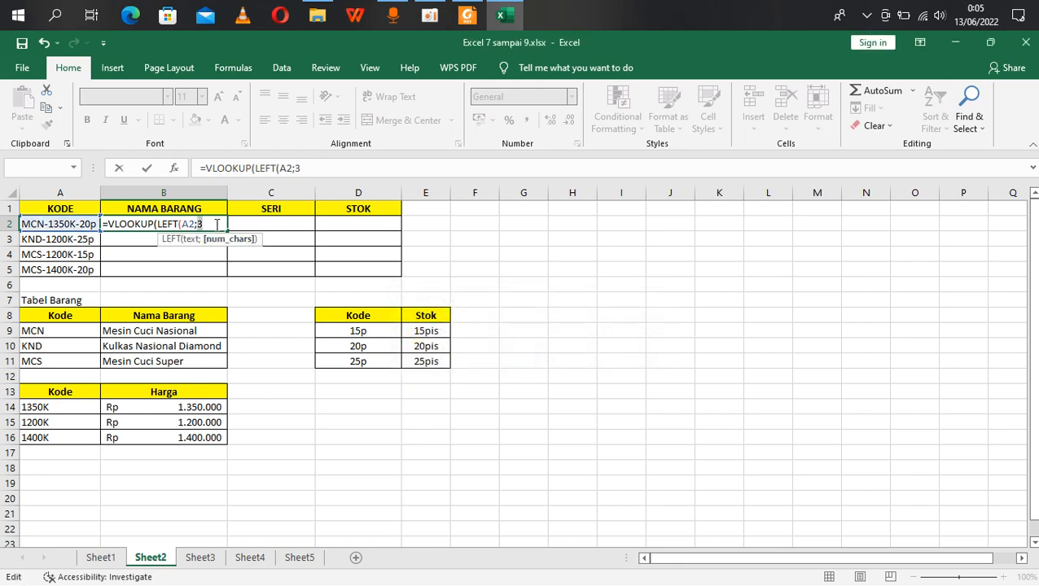
{"action": "type", "text": ";"}
{"action": "left_click_drag", "start_coordinate": [34, 313], "coordinate": [147, 359]}
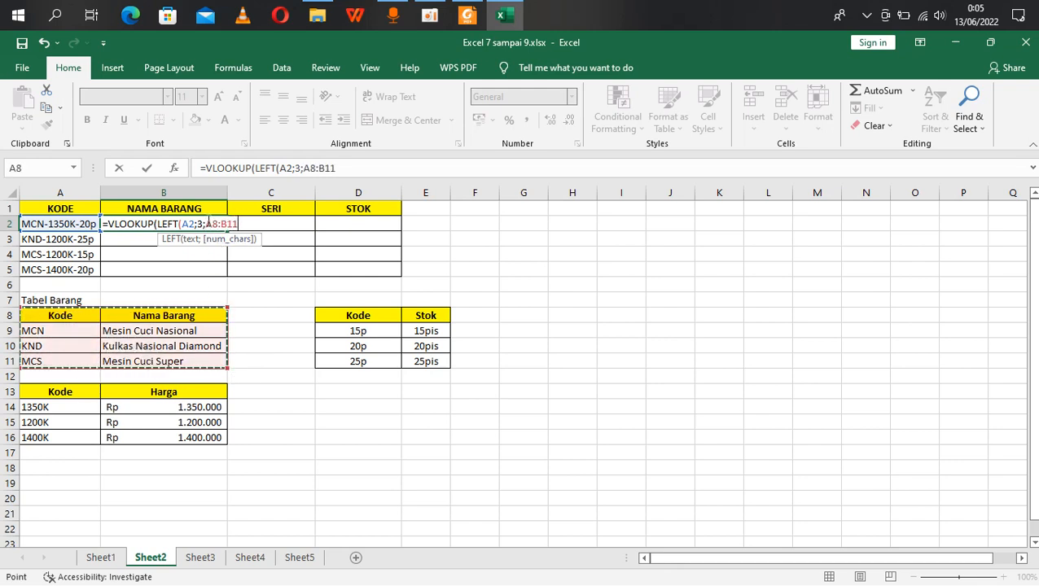
Make the Tabel Barang reference in the B2 formula absolute as $A$8:$B$11
{"action": "left_click", "coordinate": [208, 223]}
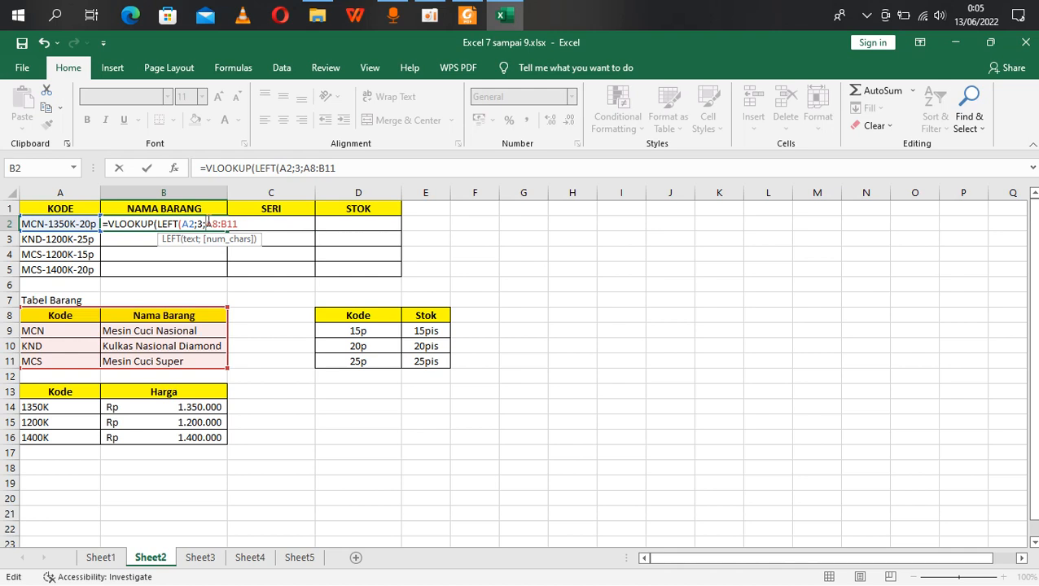
{"action": "type", "text": "$"}
{"action": "left_click", "coordinate": [216, 223]}
{"action": "type", "text": "$"}
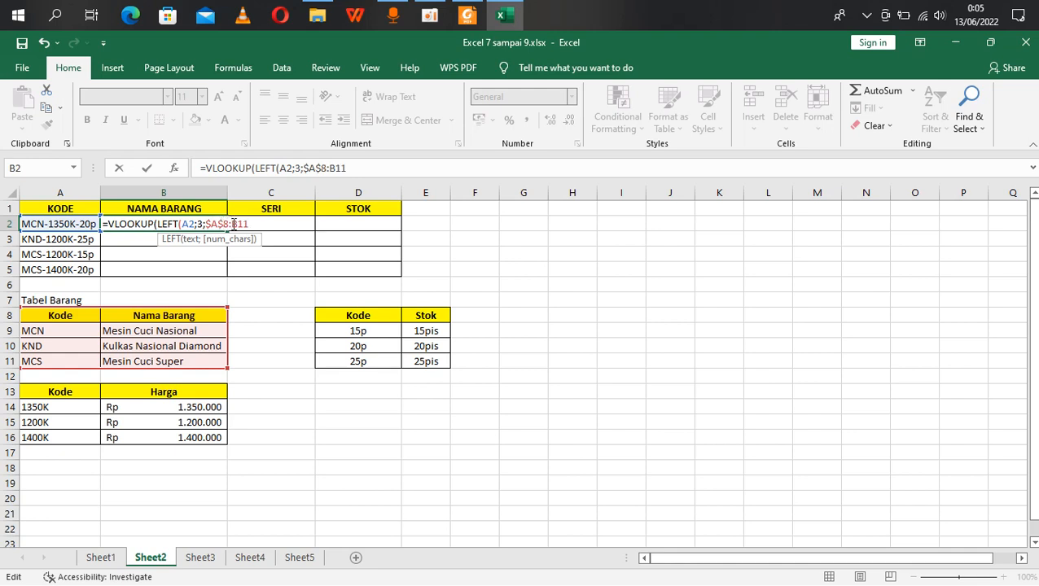
{"action": "left_click", "coordinate": [232, 223]}
{"action": "type", "text": "$"}
{"action": "left_click", "coordinate": [243, 223]}
{"action": "type", "text": "$B$11;"}
Check the PDF example, add column index 2 and match value 0, and try to enter =VLOOKUP(LEFT(A2;3;$A$8:$B$11;2;0)) in B2
{"action": "key", "text": "alt+Tab"}
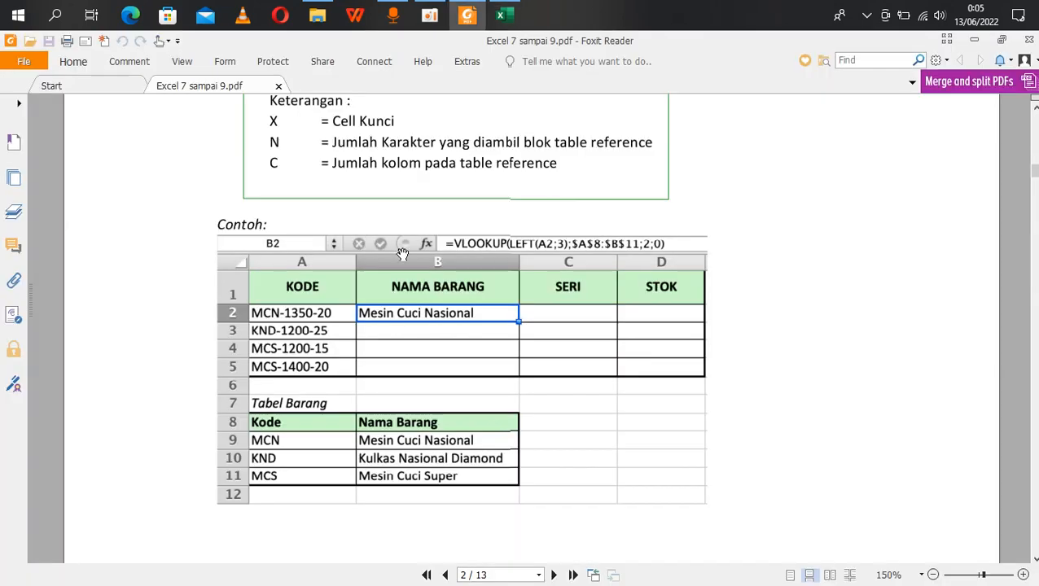
{"action": "scroll", "coordinate": [560, 277], "scroll_direction": "up", "scroll_amount": 2}
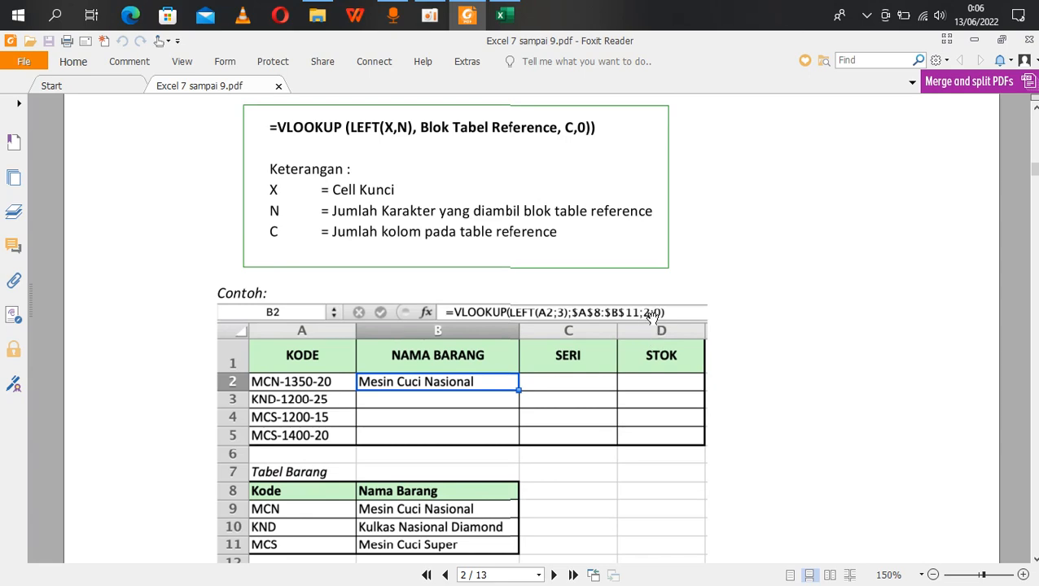
{"action": "key", "text": "alt+Tab"}
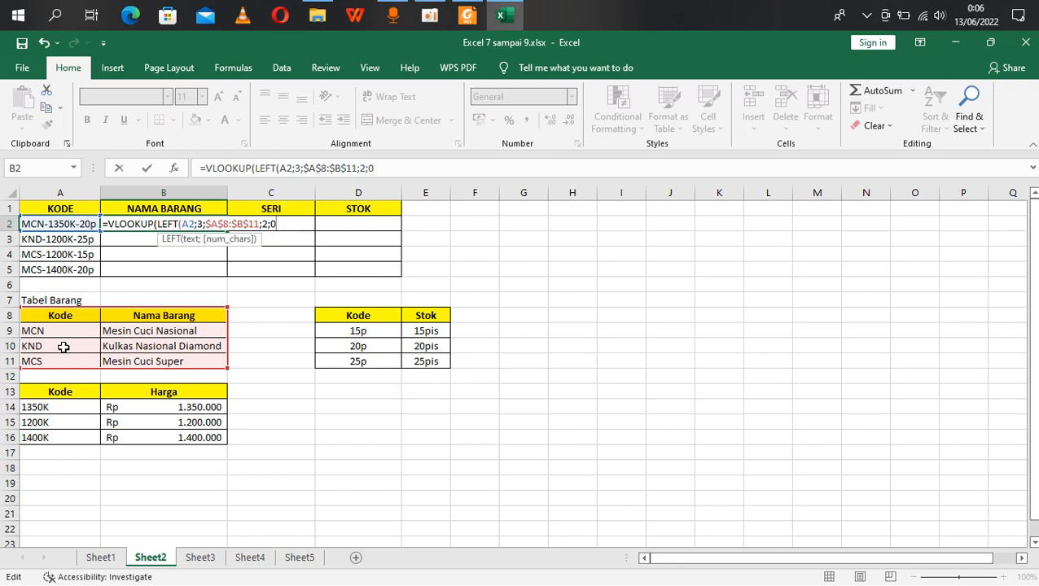
{"action": "type", "text": ")"}
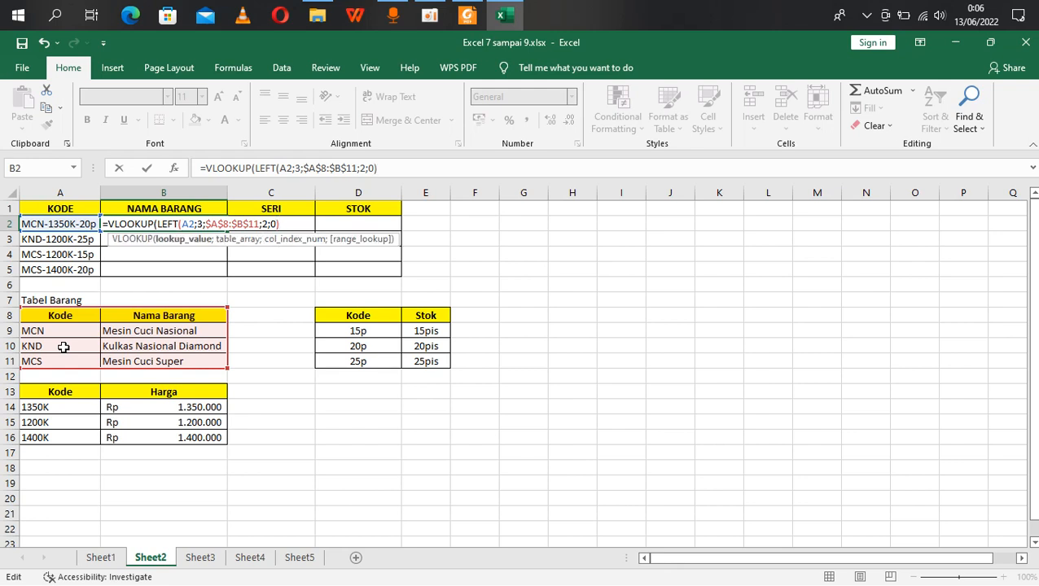
{"action": "type", "text": ")"}
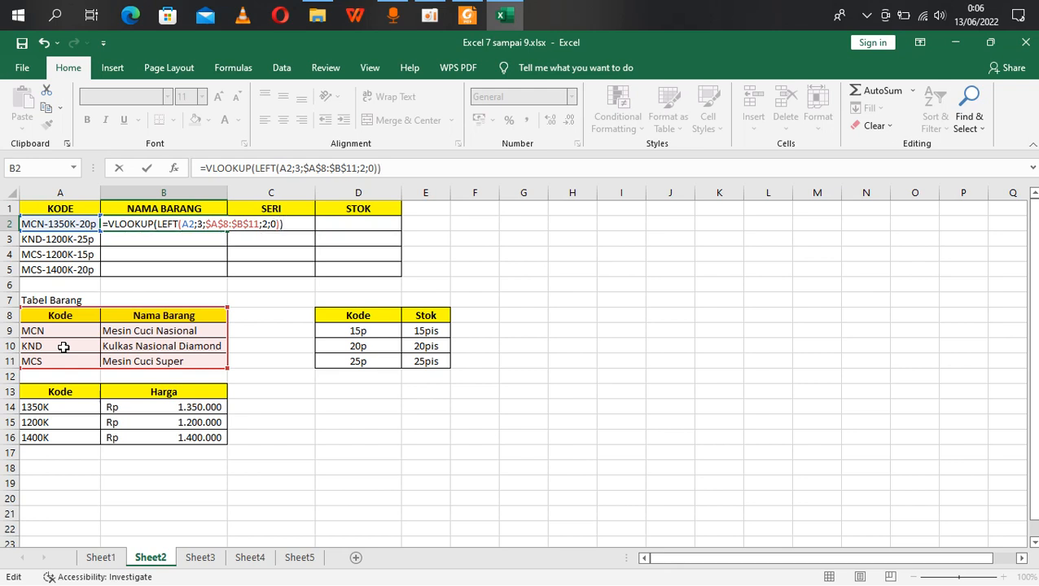
{"action": "key", "text": "Return"}
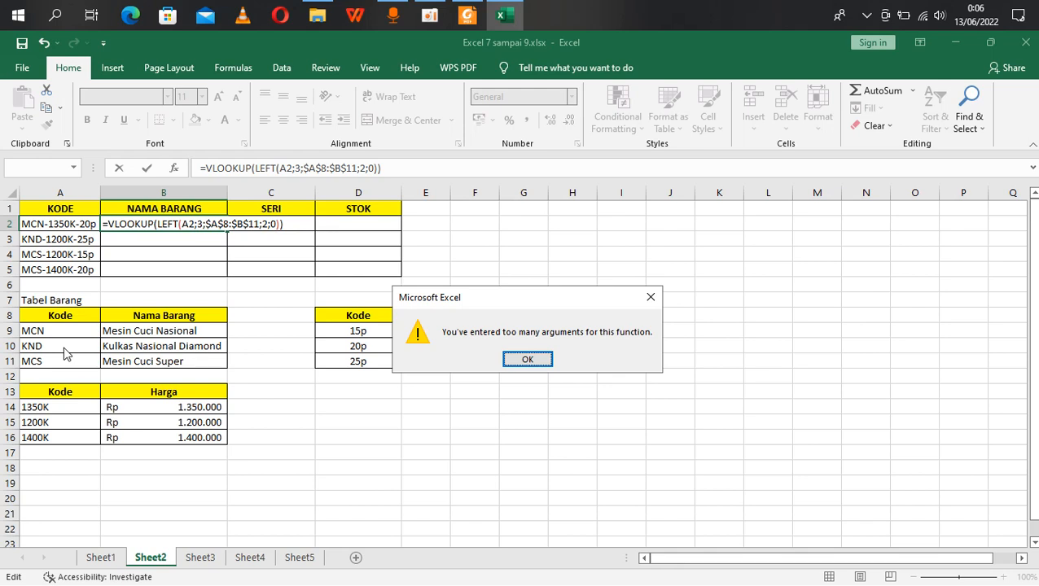
{"action": "key", "text": "Return"}
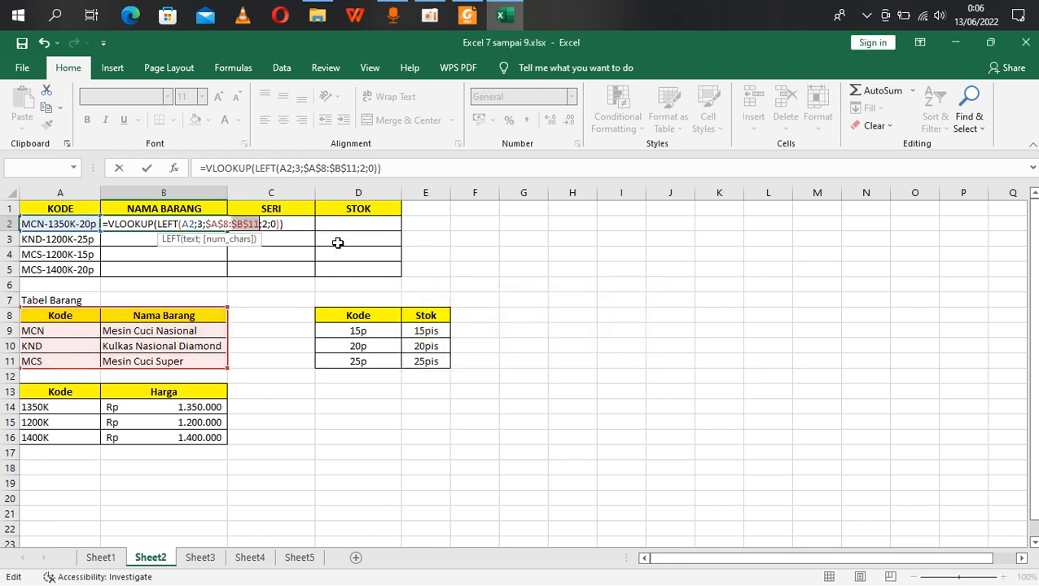
Check the PDF example, correct the parentheses in B2, and enter the formula as =VLOOKUP(LEFT(A2;3);$A$8:$B$11;2;0)
{"action": "key", "text": "alt+Tab"}
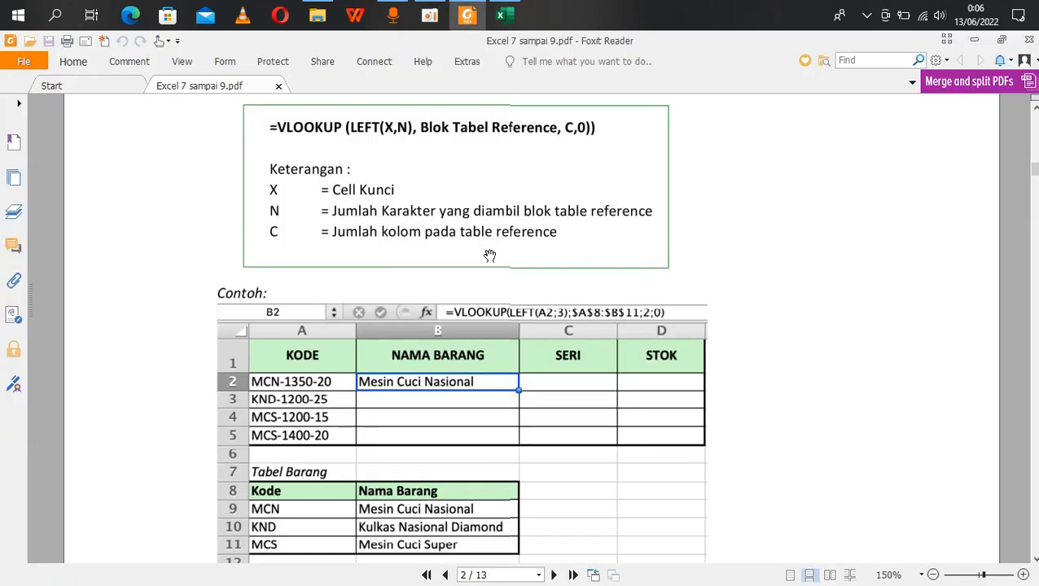
{"action": "key", "text": "alt+Tab"}
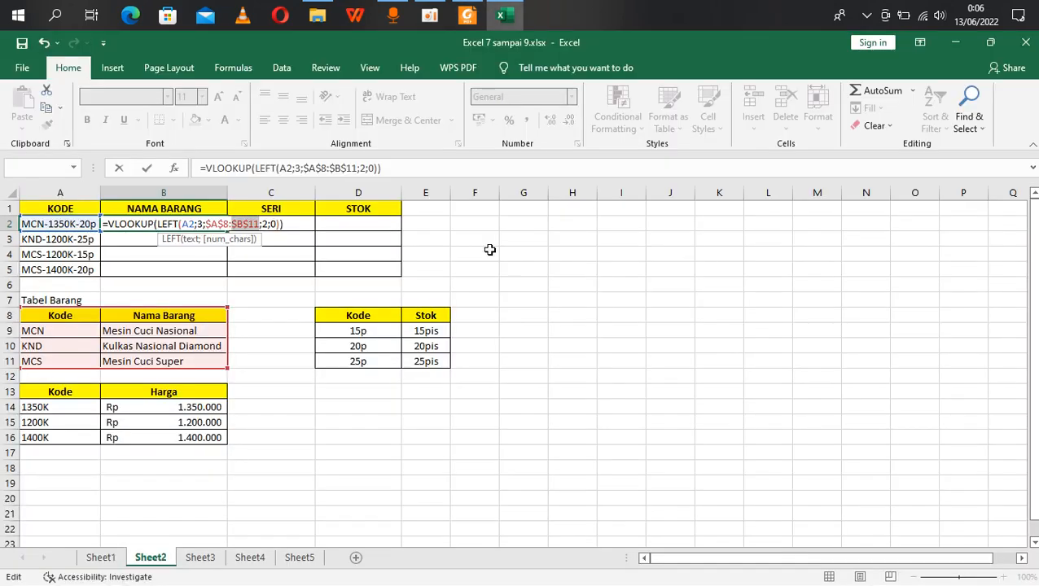
{"action": "left_click", "coordinate": [204, 224]}
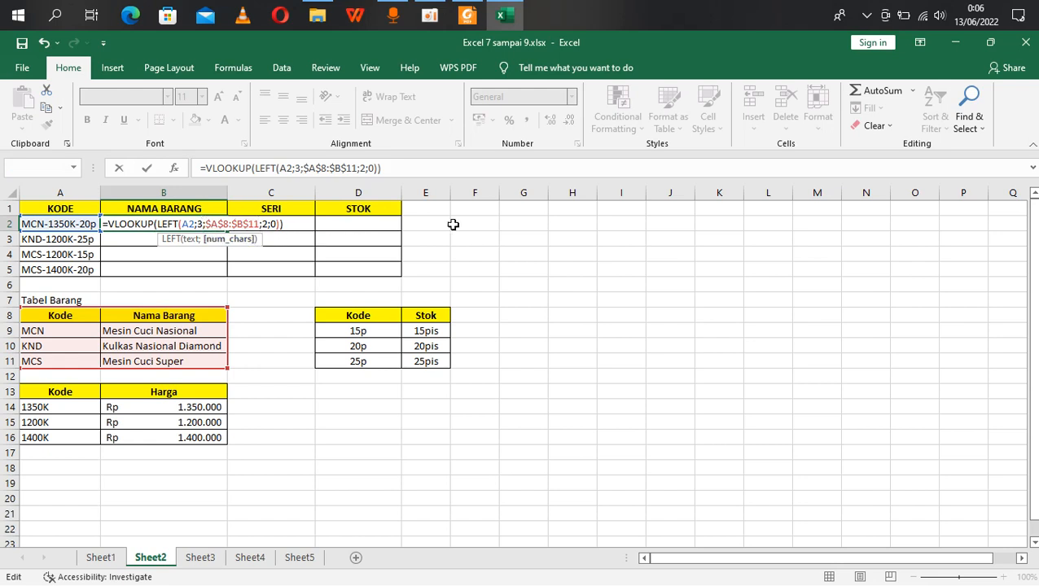
{"action": "type", "text": ")"}
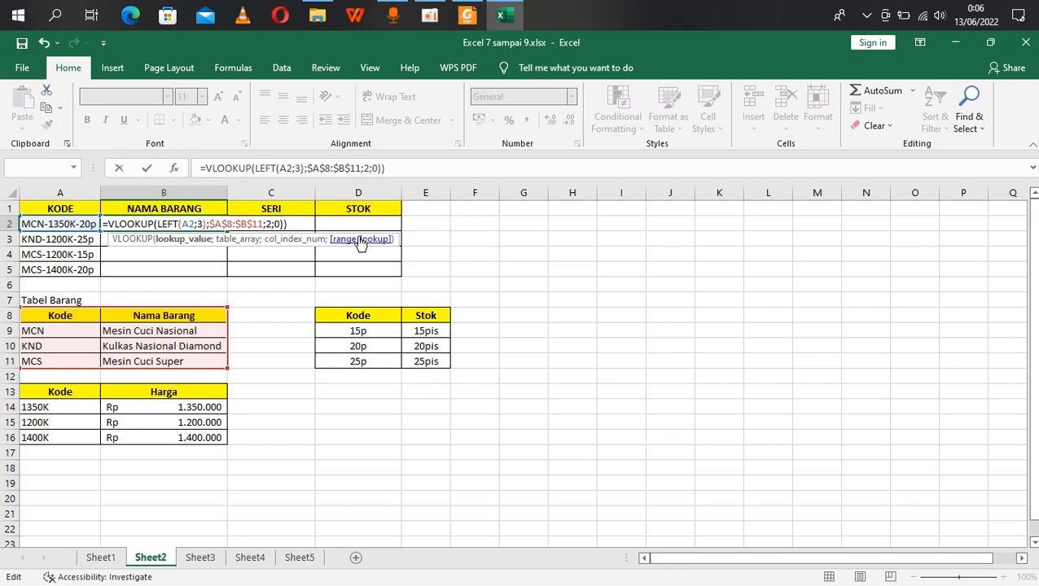
{"action": "key", "text": "BackSpace"}
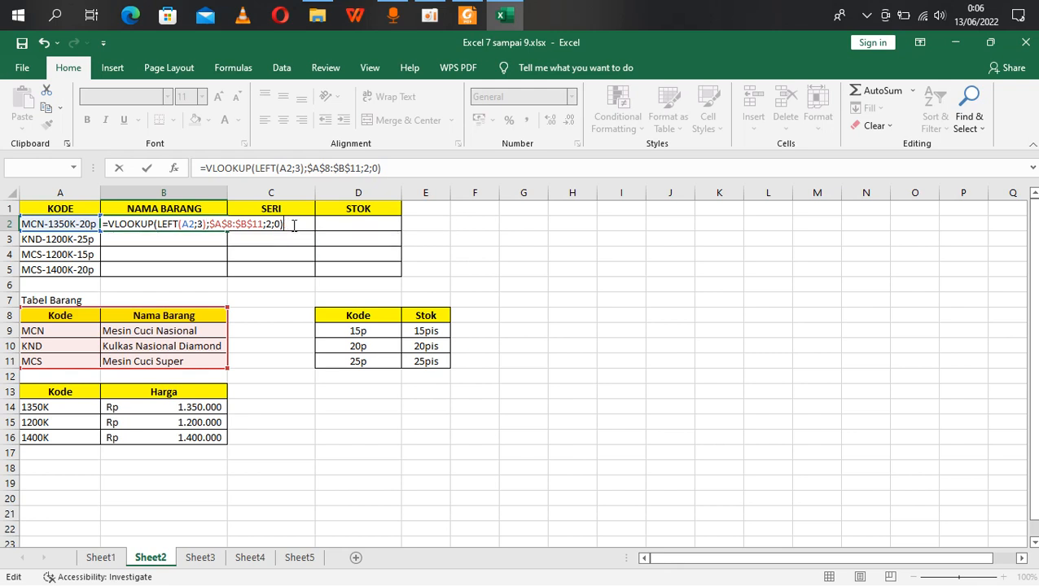
{"action": "key", "text": "Return"}
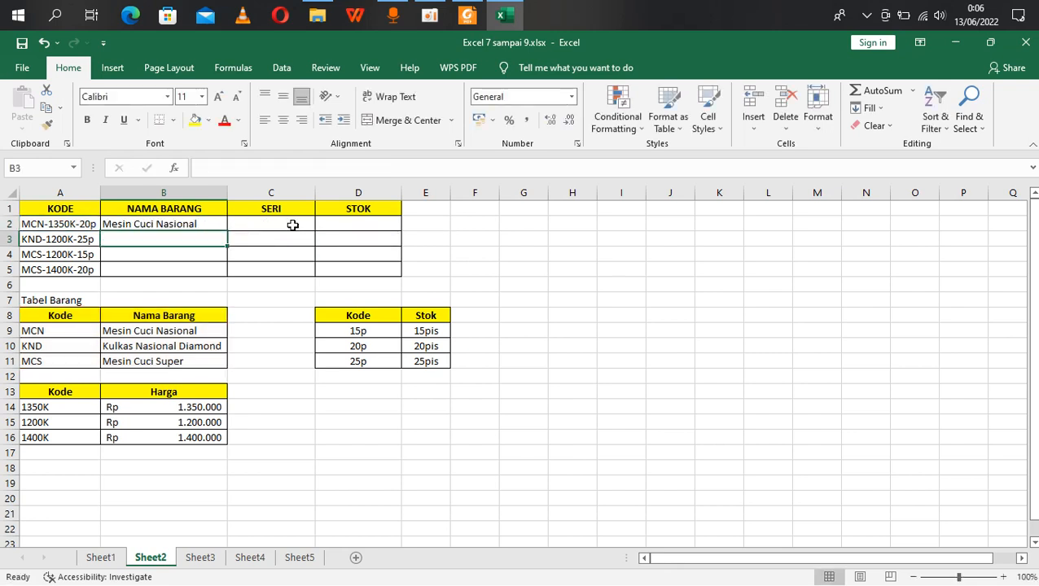
Fill the NAMA BARANG formula from B2 down to B5
{"action": "left_click", "coordinate": [166, 225]}
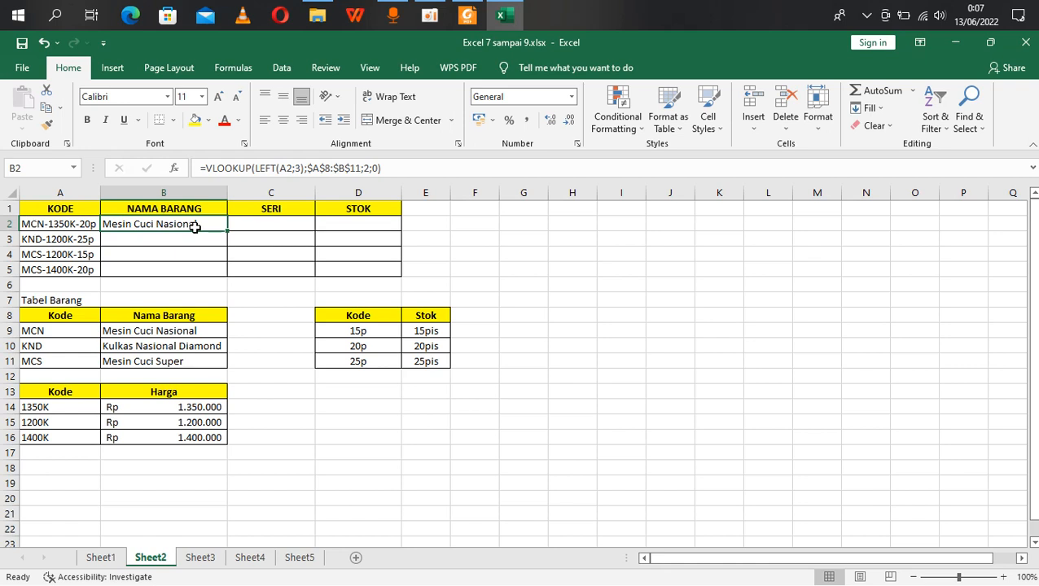
{"action": "left_click_drag", "start_coordinate": [226, 233], "coordinate": [223, 276]}
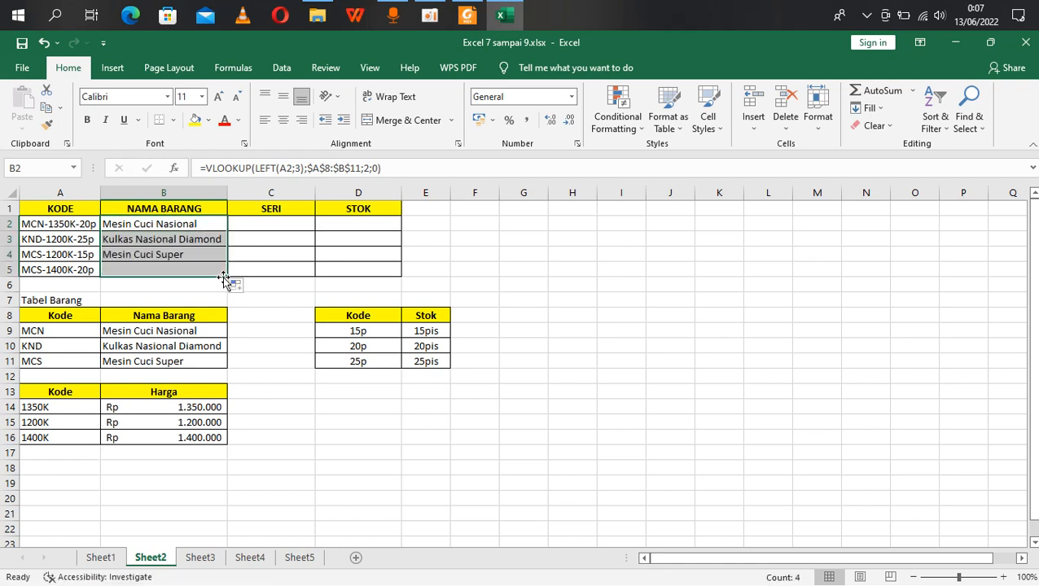
{"action": "left_click", "coordinate": [521, 238]}
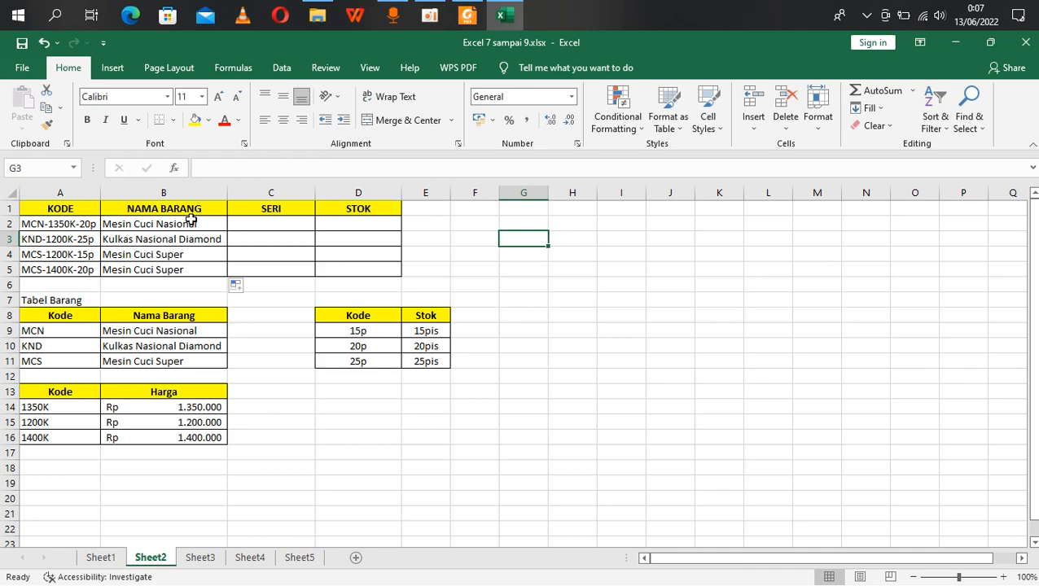
Examine the PDF's VLOOKUP dengan MID section, its argument explanations and its example, against the Sheet2 table
{"action": "key", "text": "alt+Tab"}
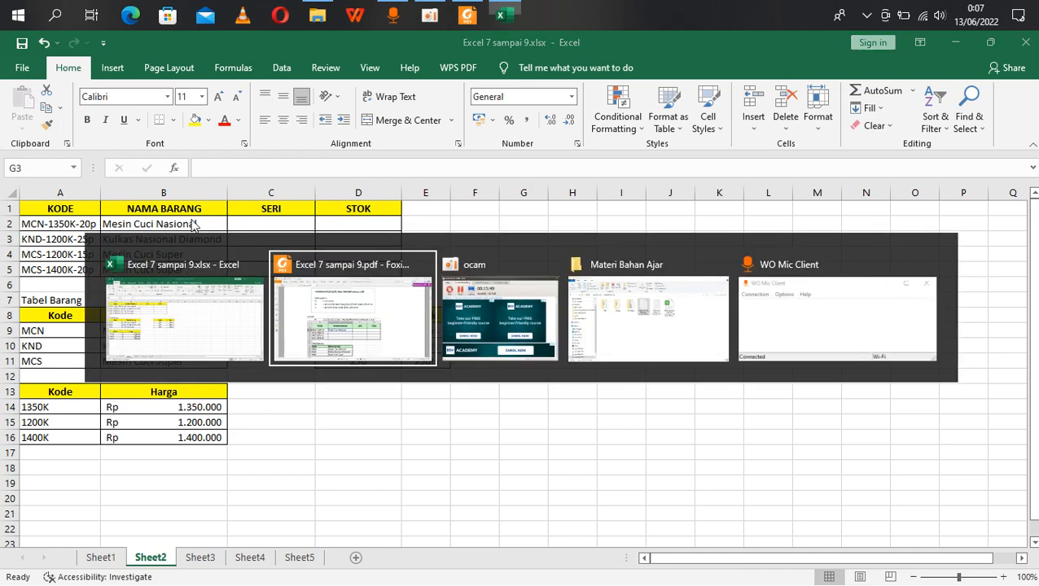
{"action": "scroll", "coordinate": [457, 271], "scroll_direction": "down", "scroll_amount": 10}
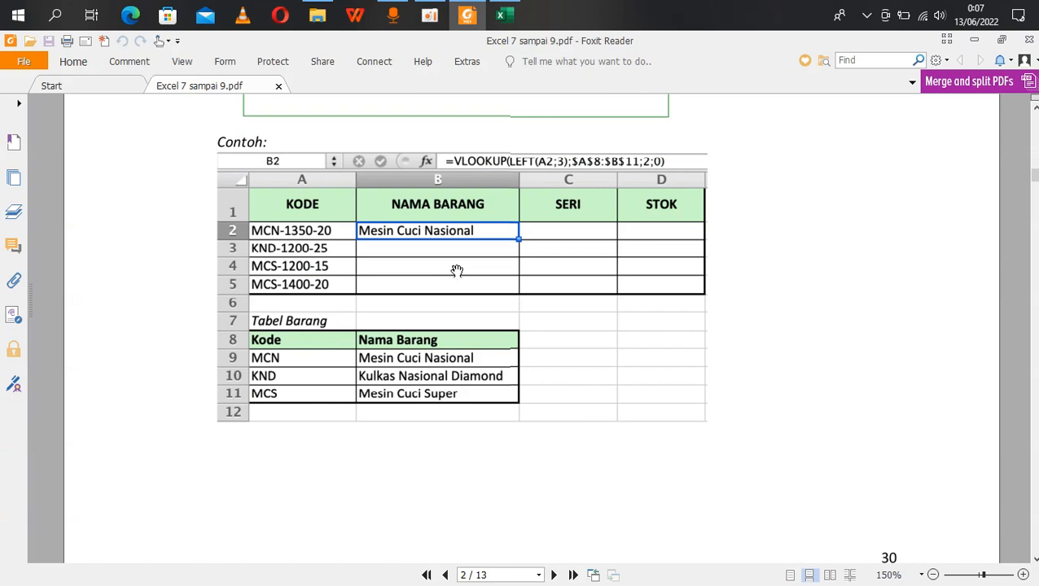
{"action": "scroll", "coordinate": [456, 272], "scroll_direction": "down", "scroll_amount": 5}
{"action": "scroll", "coordinate": [456, 271], "scroll_direction": "down", "scroll_amount": 4}
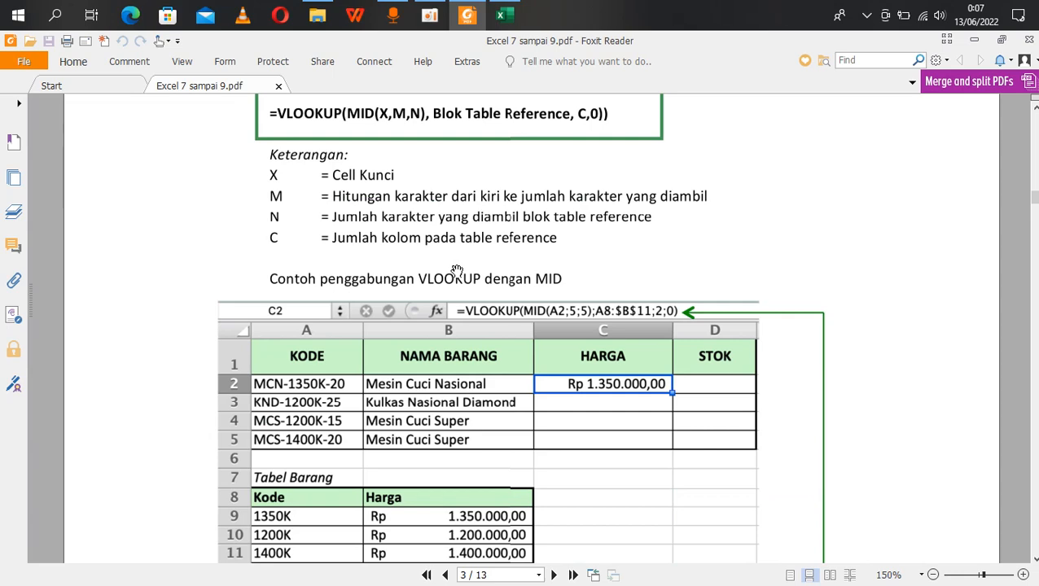
{"action": "scroll", "coordinate": [456, 271], "scroll_direction": "up", "scroll_amount": 1}
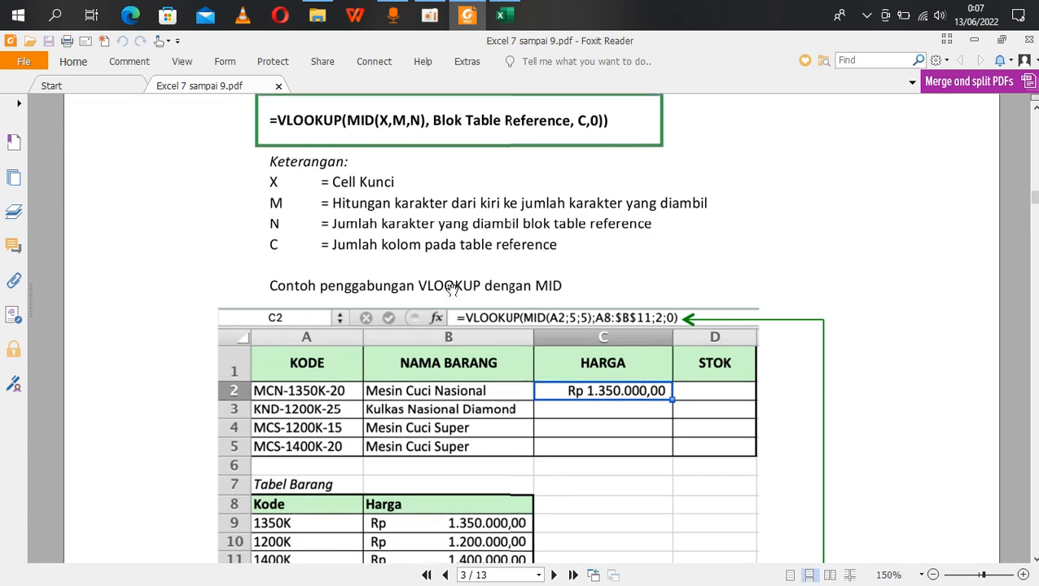
{"action": "key", "text": "alt+Tab"}
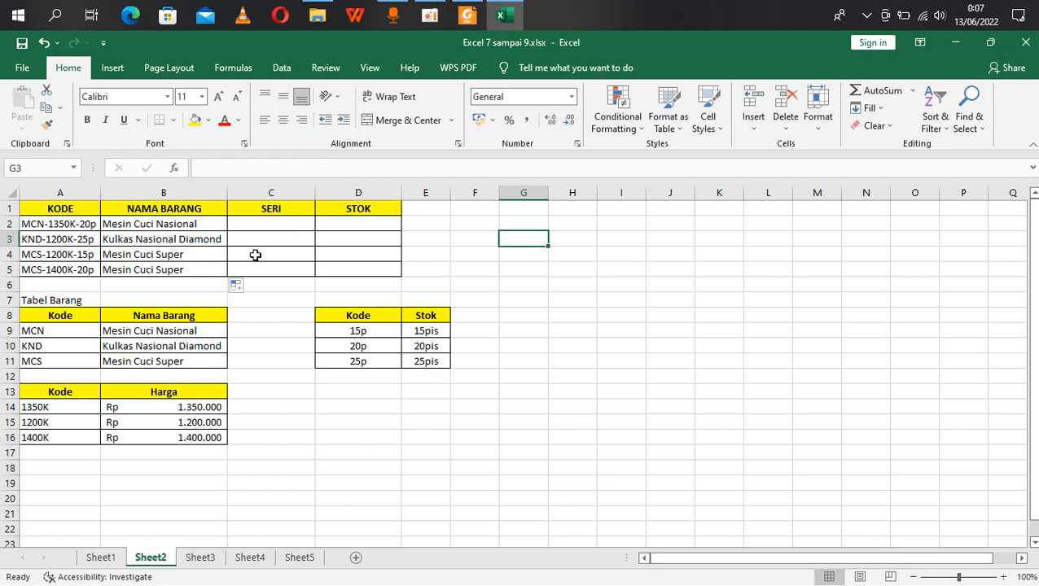
{"action": "key", "text": "alt+Tab"}
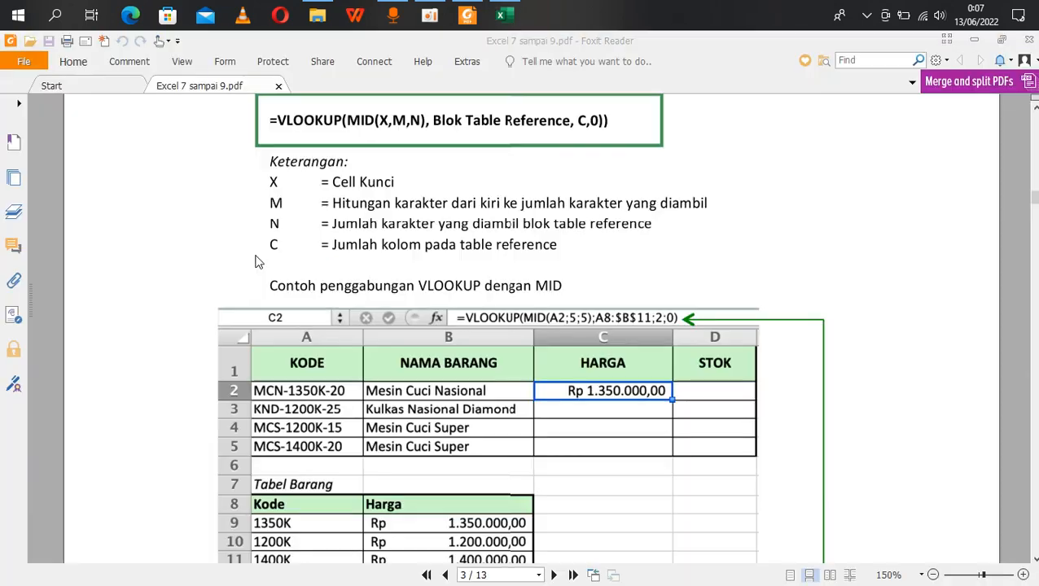
{"action": "scroll", "coordinate": [559, 239], "scroll_direction": "up", "scroll_amount": 4}
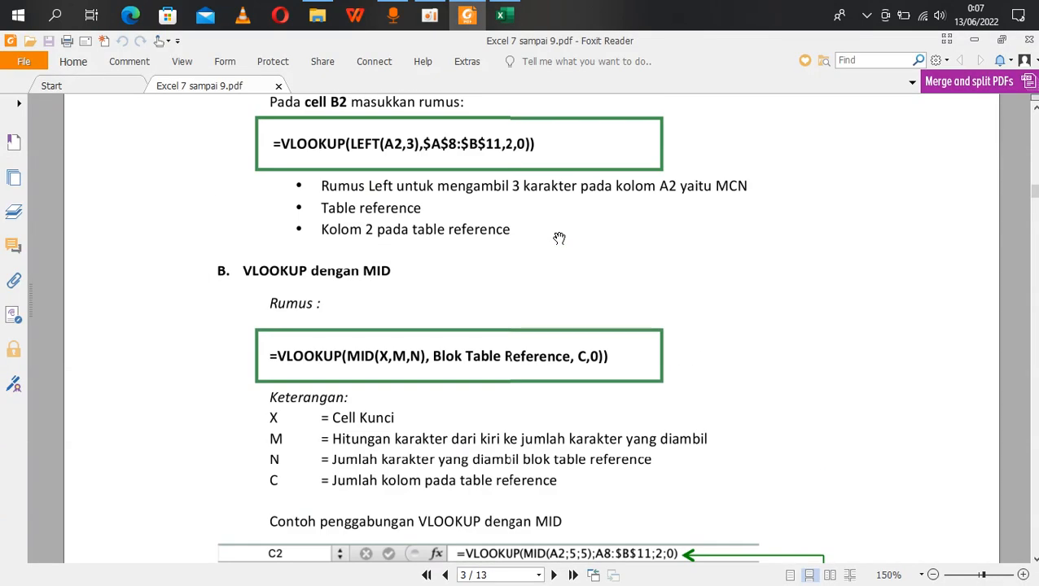
{"action": "scroll", "coordinate": [497, 237], "scroll_direction": "down", "scroll_amount": 2}
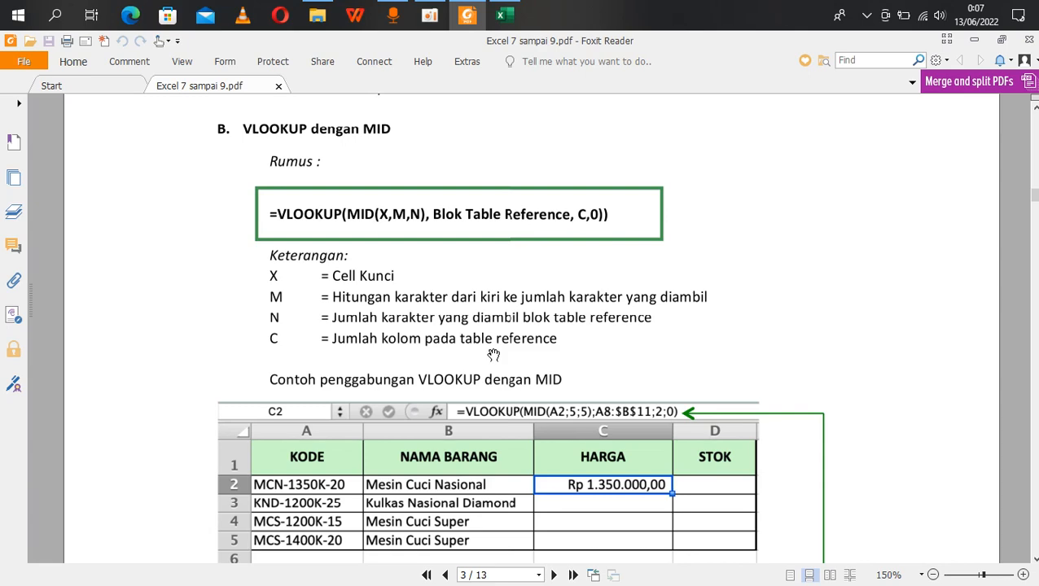
Begin the SERI formula in C2 of the Excel sheet as =VLOOKUP(A2; with the KODE cell as key
{"action": "key", "text": "alt+Tab"}
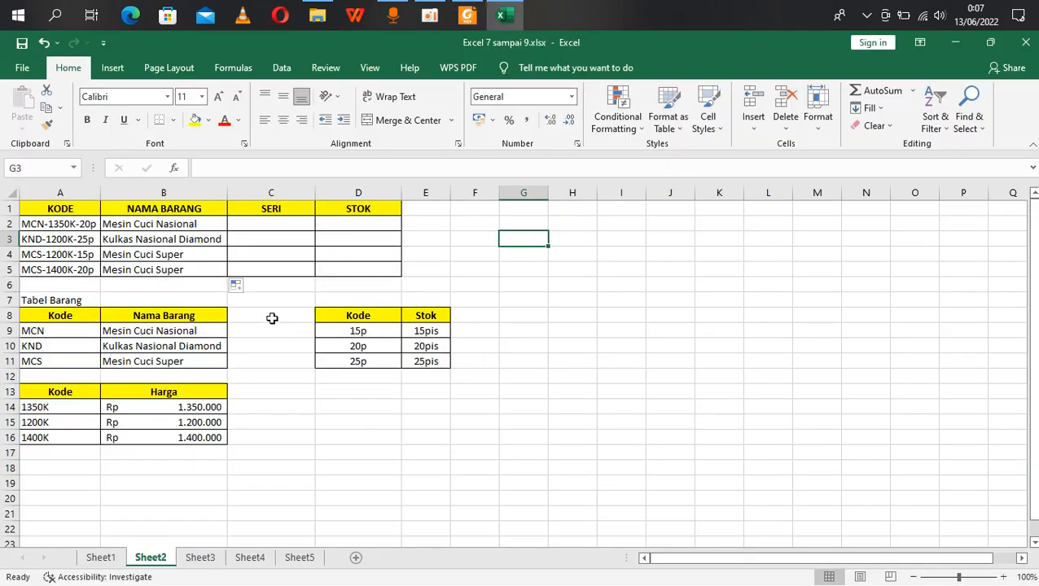
{"action": "left_click", "coordinate": [245, 225]}
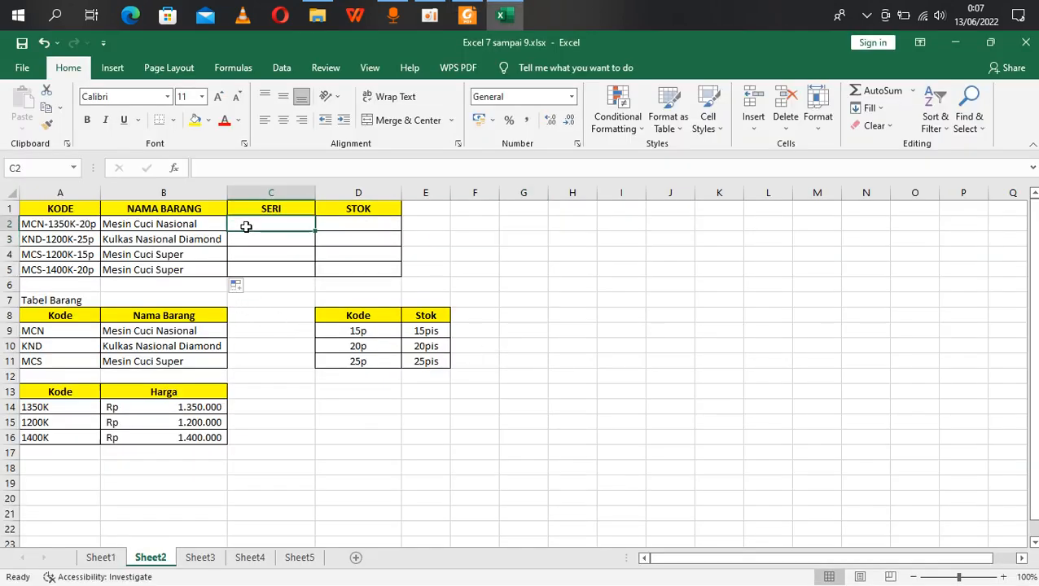
{"action": "type", "text": "=V"}
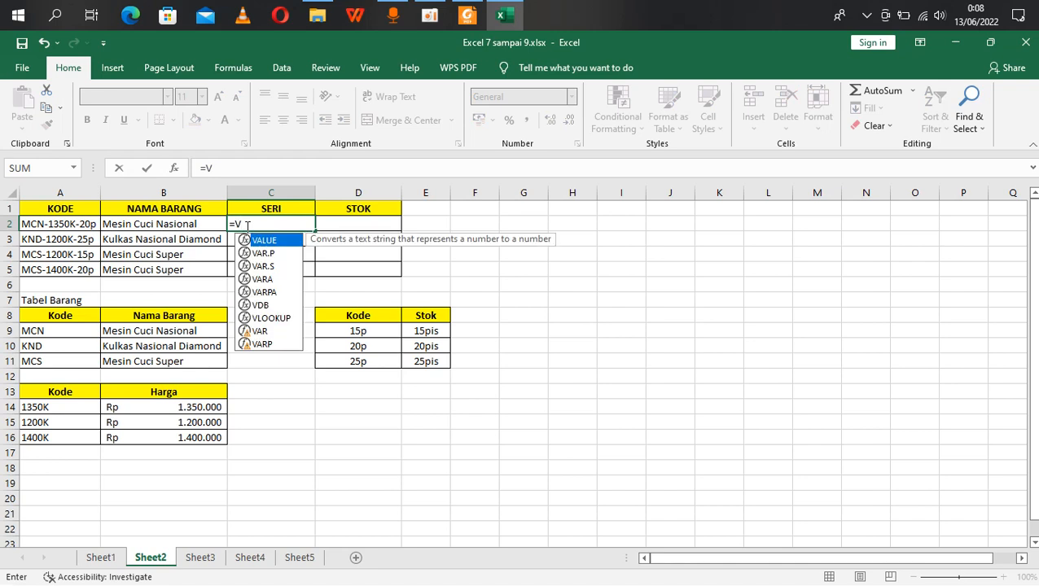
{"action": "type", "text": "LOOKUP("}
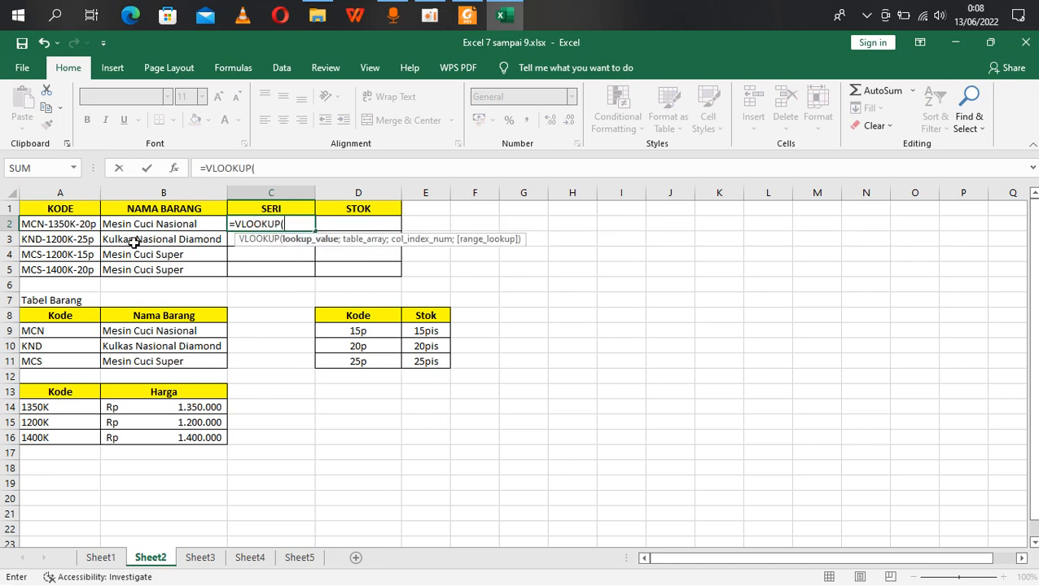
{"action": "left_click", "coordinate": [70, 229]}
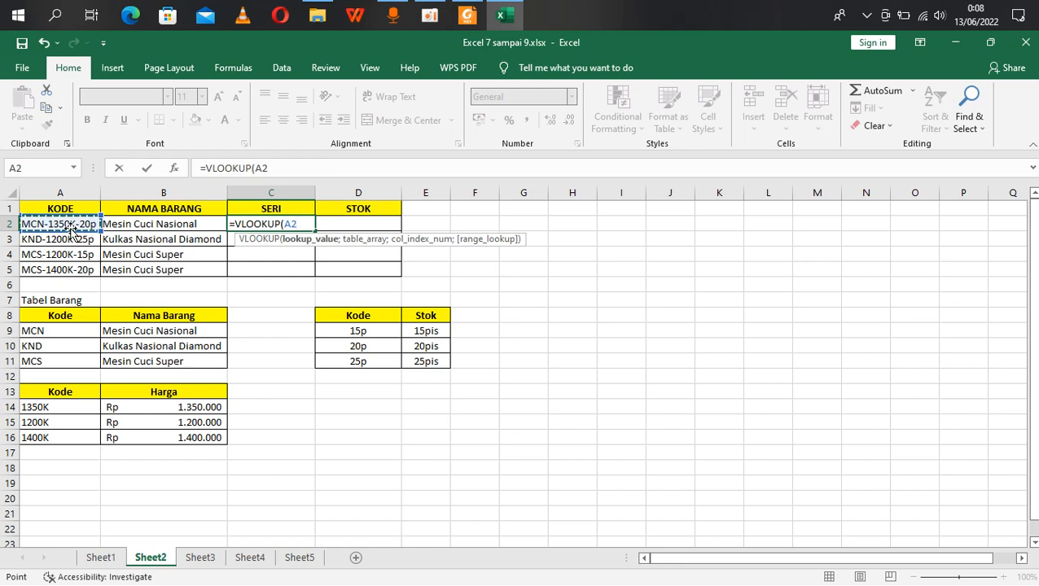
{"action": "type", "text": ";"}
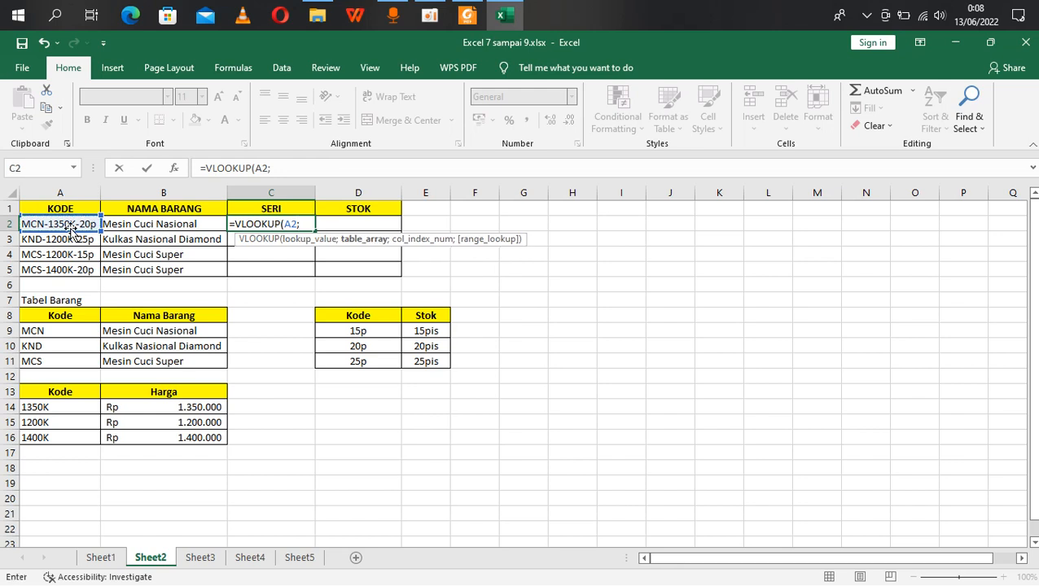
Check the PDF's MID example and extend the C2 formula to =VLOOKUP(A2;5;5); with start position 5 and 5 characters
{"action": "key", "text": "alt+Tab"}
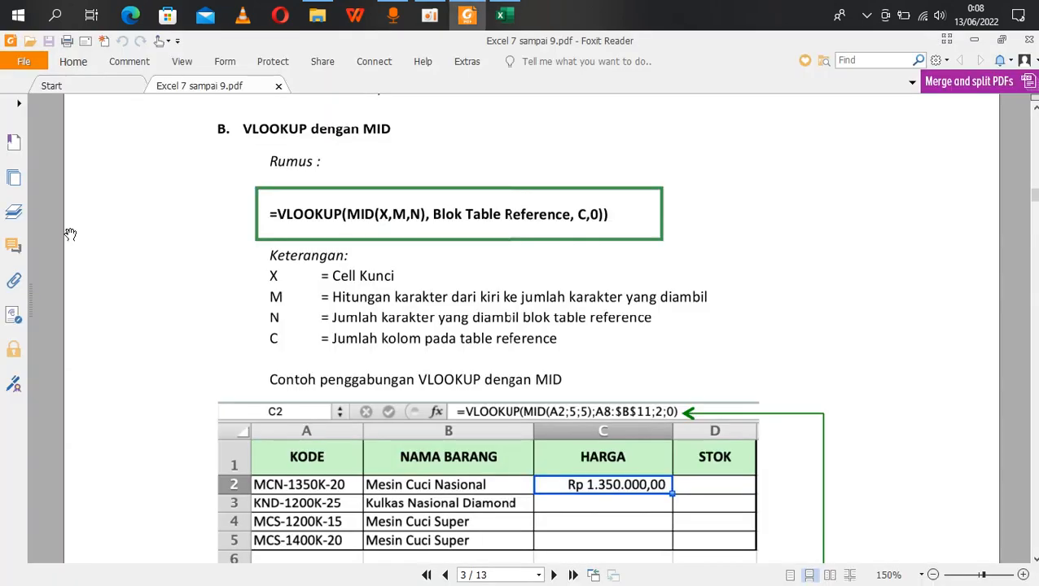
{"action": "scroll", "coordinate": [338, 292], "scroll_direction": "down", "scroll_amount": 3}
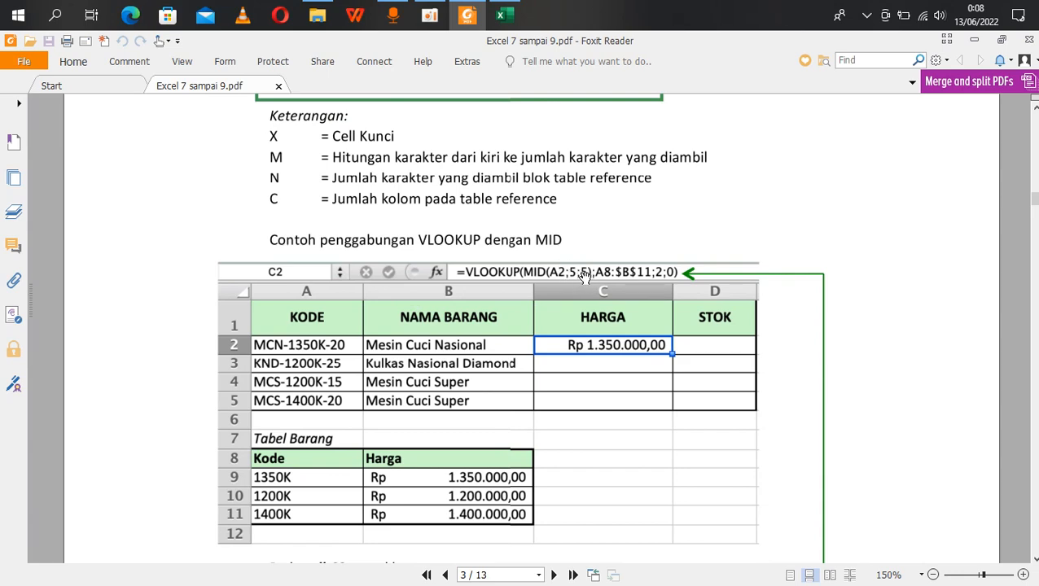
{"action": "key", "text": "alt+Tab"}
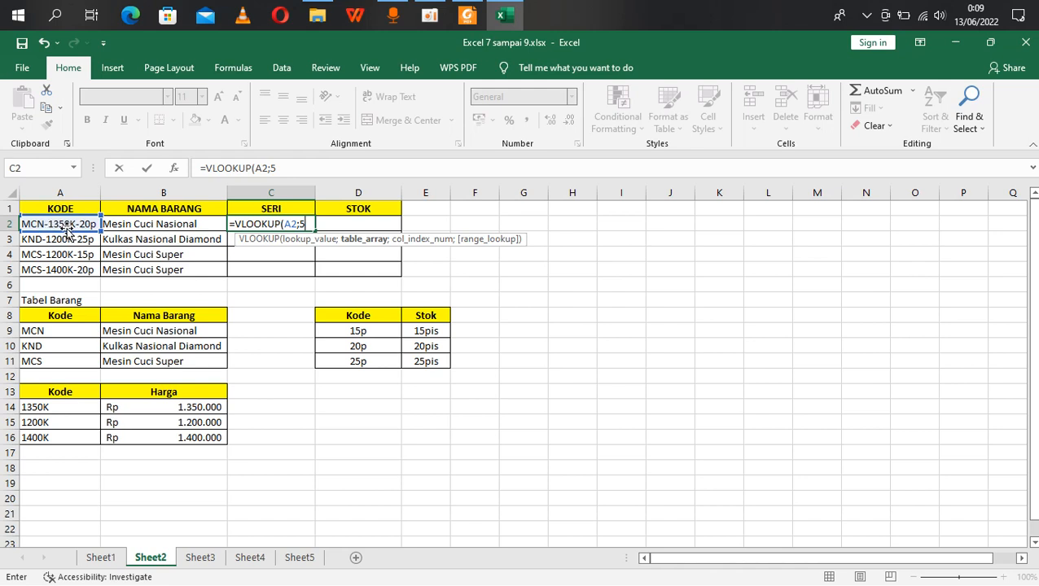
{"action": "type", "text": ";5"}
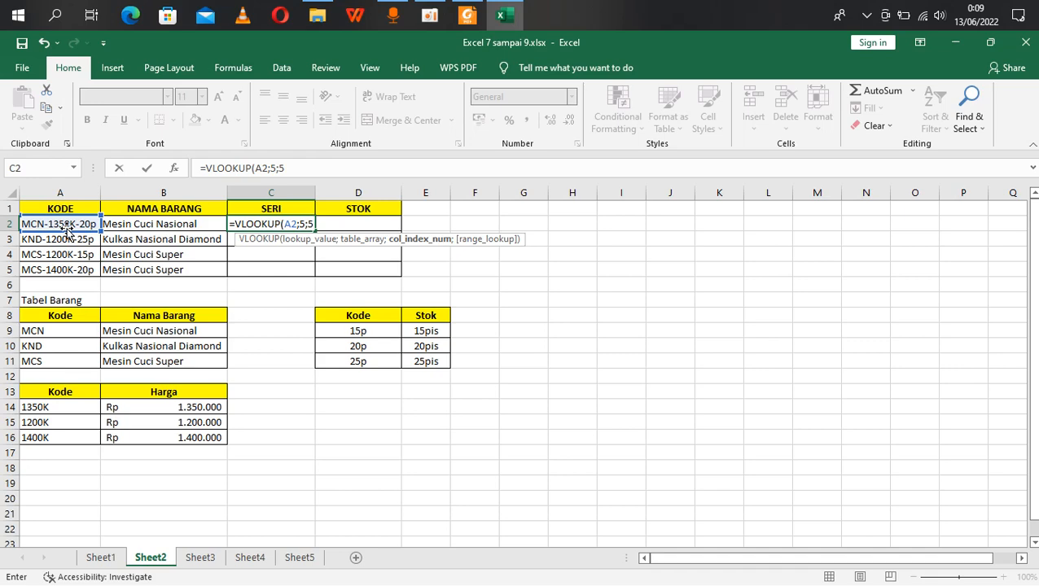
{"action": "key", "text": "alt+Tab"}
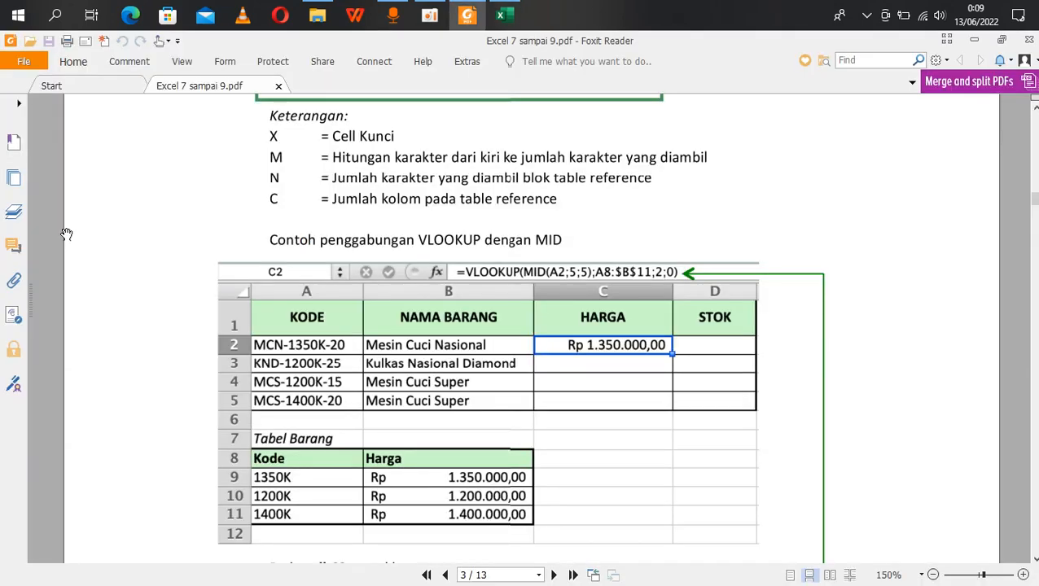
{"action": "key", "text": "alt+Tab"}
{"action": "type", "text": ")"}
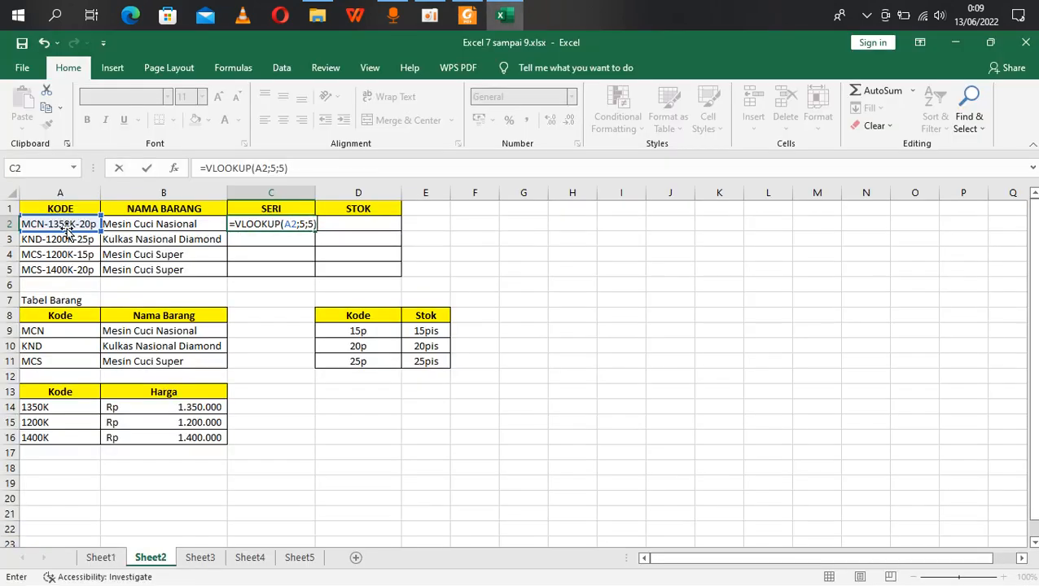
{"action": "type", "text": ";"}
Check the table reference in the PDF's MID example and add the Kode and Harga table range A13:B16 to the C2 formula
{"action": "key", "text": "alt+Tab"}
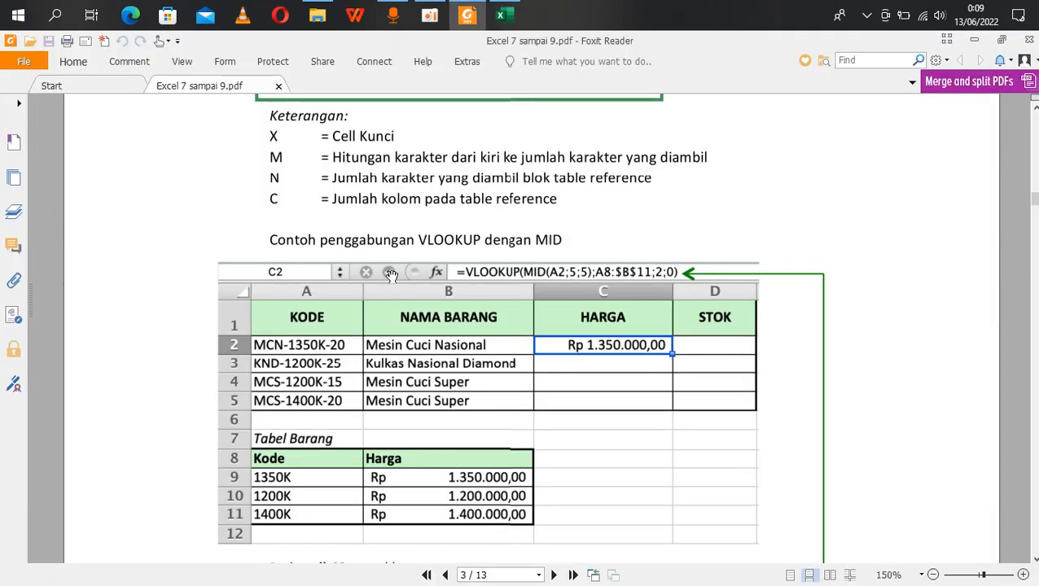
{"action": "scroll", "coordinate": [389, 276], "scroll_direction": "up", "scroll_amount": 2}
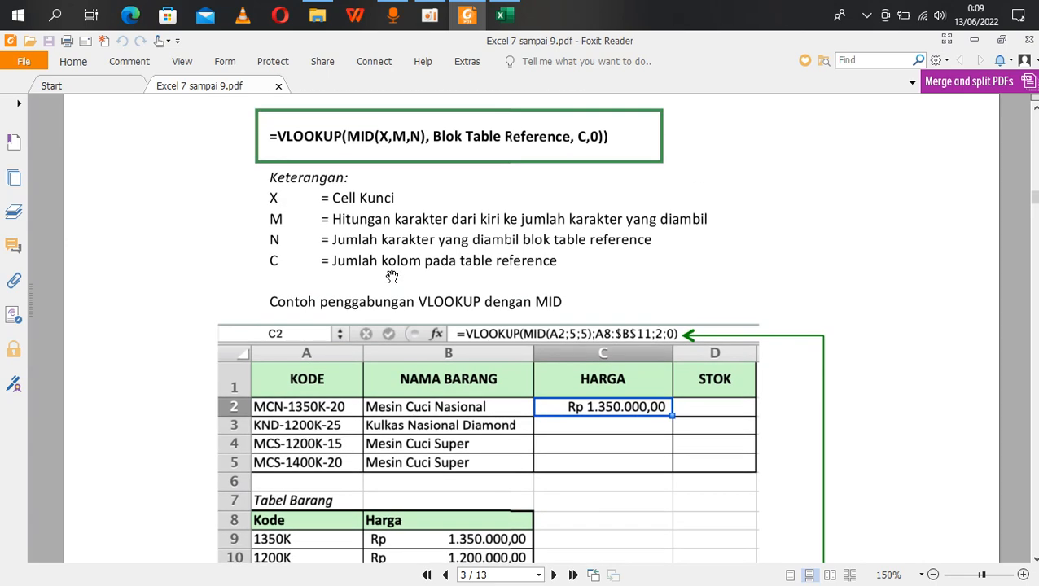
{"action": "scroll", "coordinate": [392, 277], "scroll_direction": "down", "scroll_amount": 3}
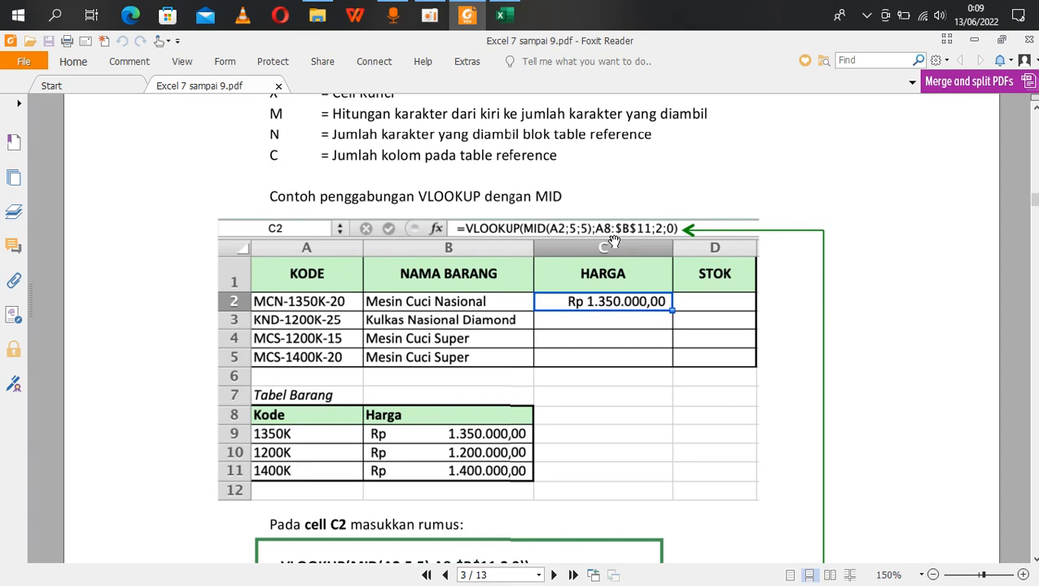
{"action": "key", "text": "alt+Tab"}
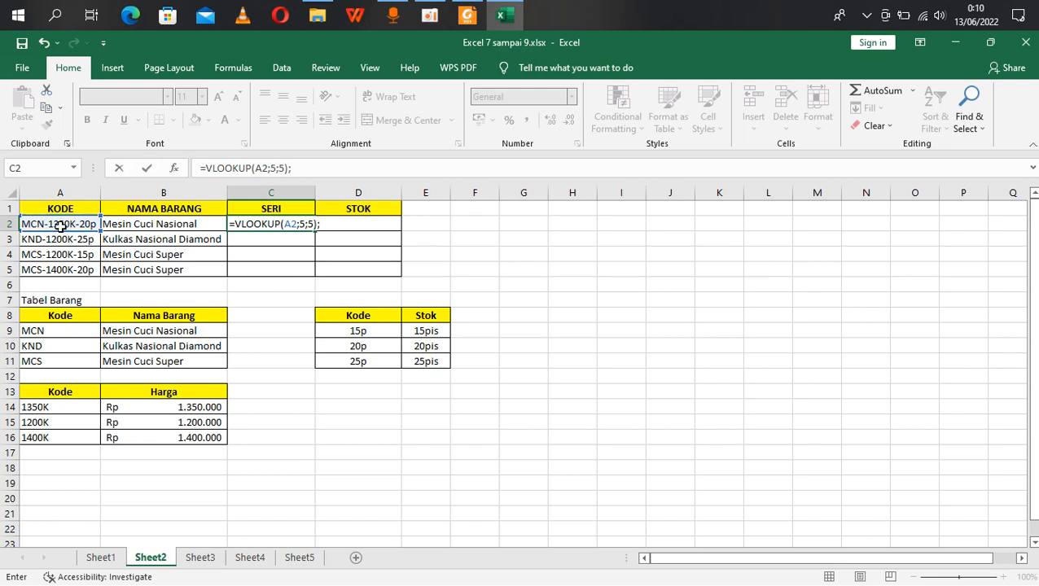
{"action": "left_click", "coordinate": [34, 396]}
{"action": "left_click_drag", "start_coordinate": [34, 395], "coordinate": [150, 434]}
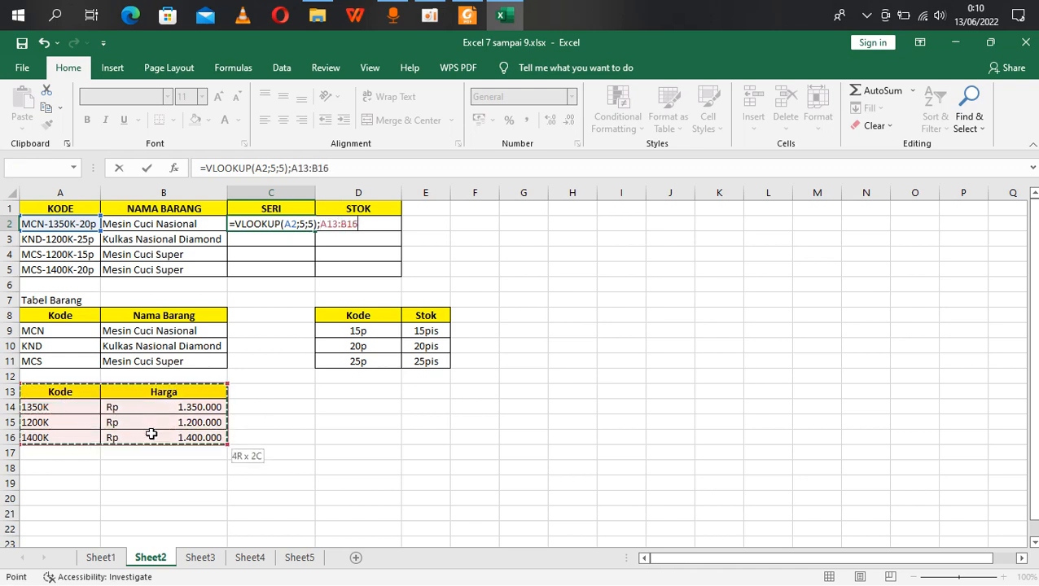
Make the table range in the C2 formula absolute as $A$13:$B$16
{"action": "left_click", "coordinate": [327, 224]}
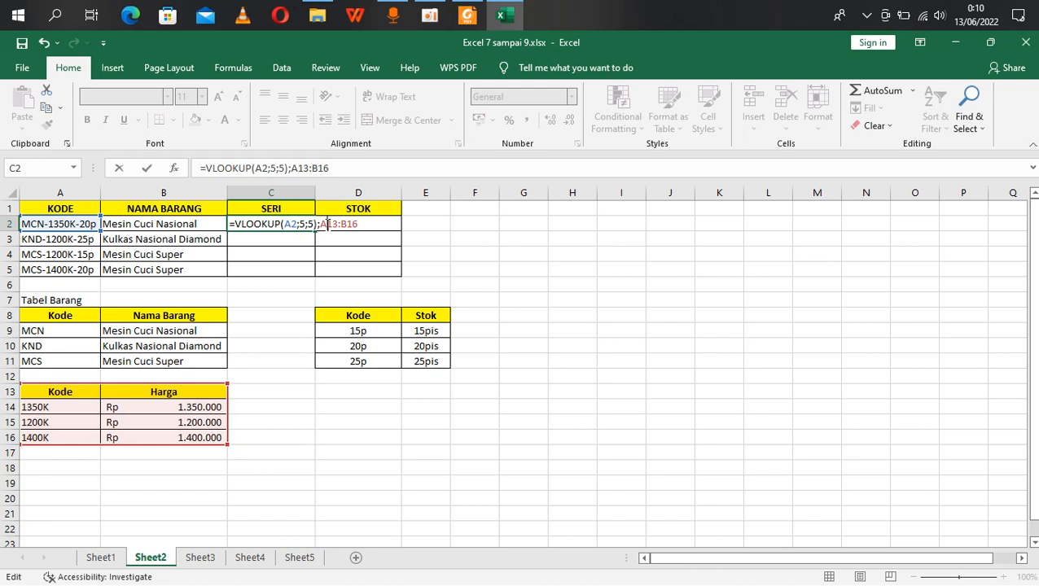
{"action": "type", "text": "$"}
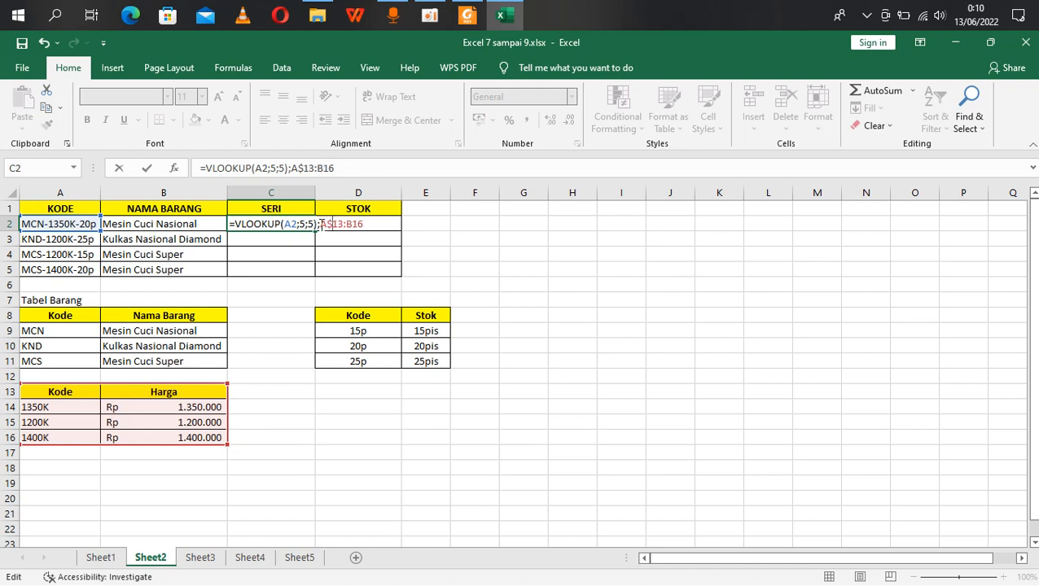
{"action": "left_click", "coordinate": [320, 225]}
{"action": "type", "text": "$"}
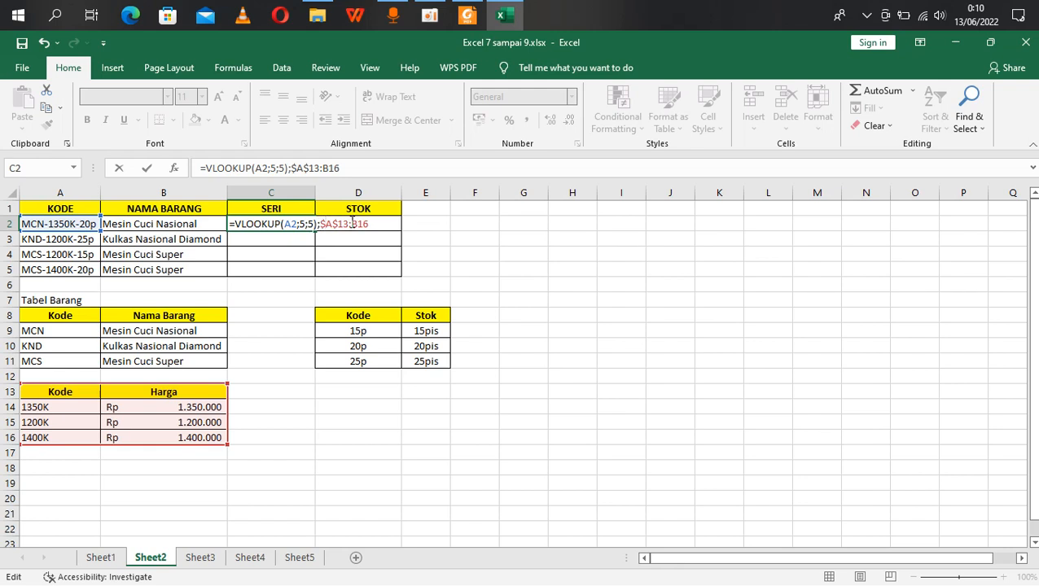
{"action": "left_click", "coordinate": [352, 225]}
{"action": "type", "text": "$"}
{"action": "left_click", "coordinate": [363, 224]}
{"action": "type", "text": "$B$"}
Extend the C2 formula with column index 2 and range lookup 0, close the parenthesis and try to enter it
{"action": "left_click", "coordinate": [386, 222]}
{"action": "type", "text": ";2"}
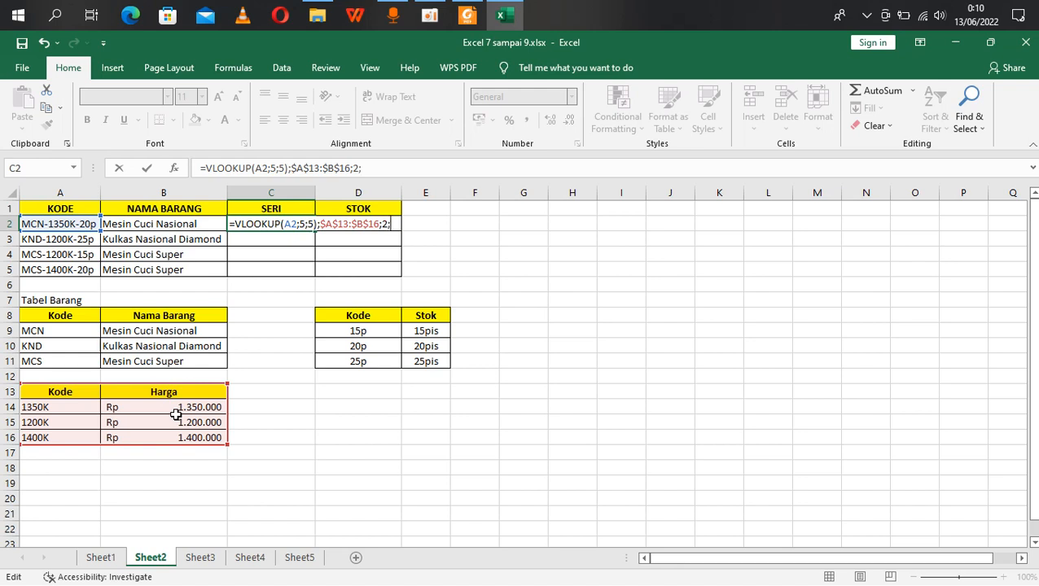
{"action": "type", "text": ";0)"}
{"action": "key", "text": "Return"}
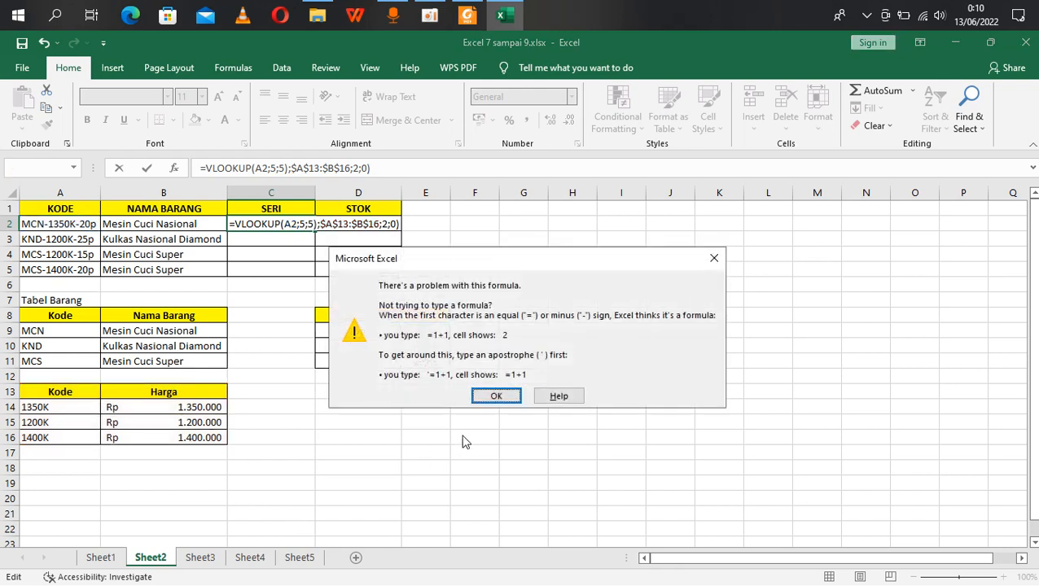
{"action": "left_click", "coordinate": [496, 396]}
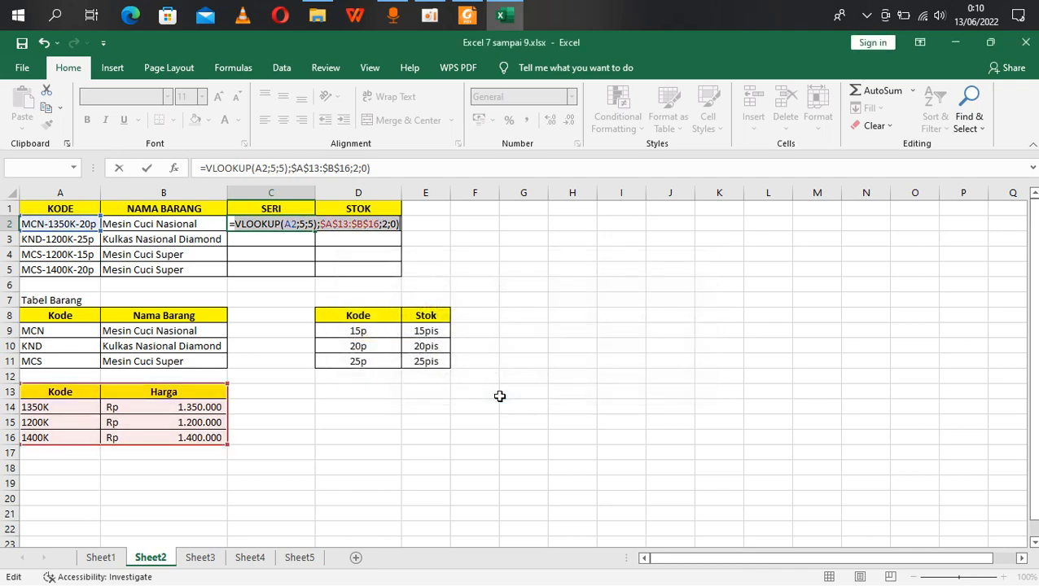
Compare C2 with the PDF's MID example and correct the formula to =VLOOKUP(MID(A2;5;5);$A$13:$B$16;2;0)
{"action": "key", "text": "alt+Tab"}
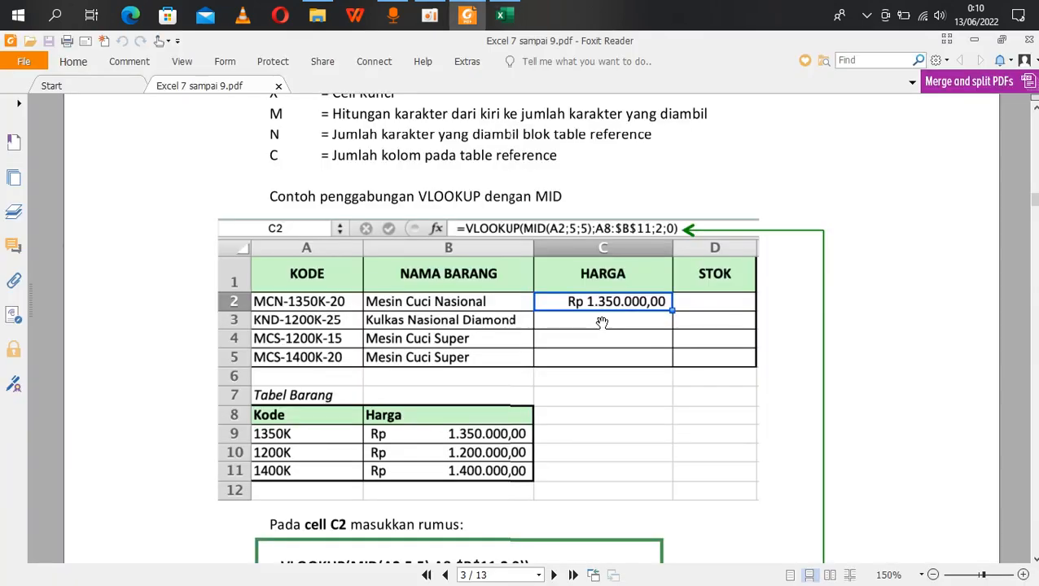
{"action": "key", "text": "alt+Tab"}
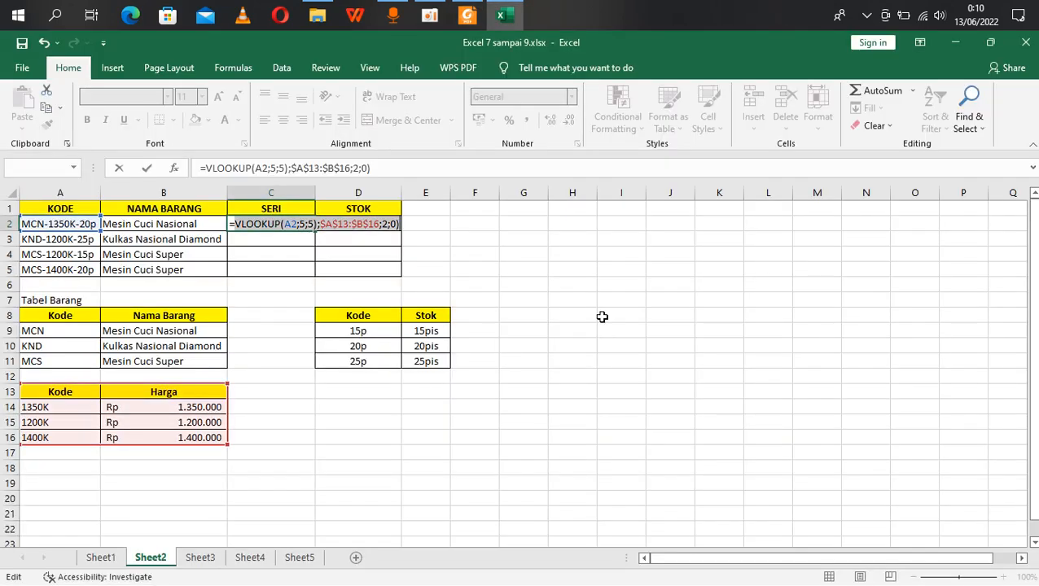
{"action": "key", "text": "alt+Tab"}
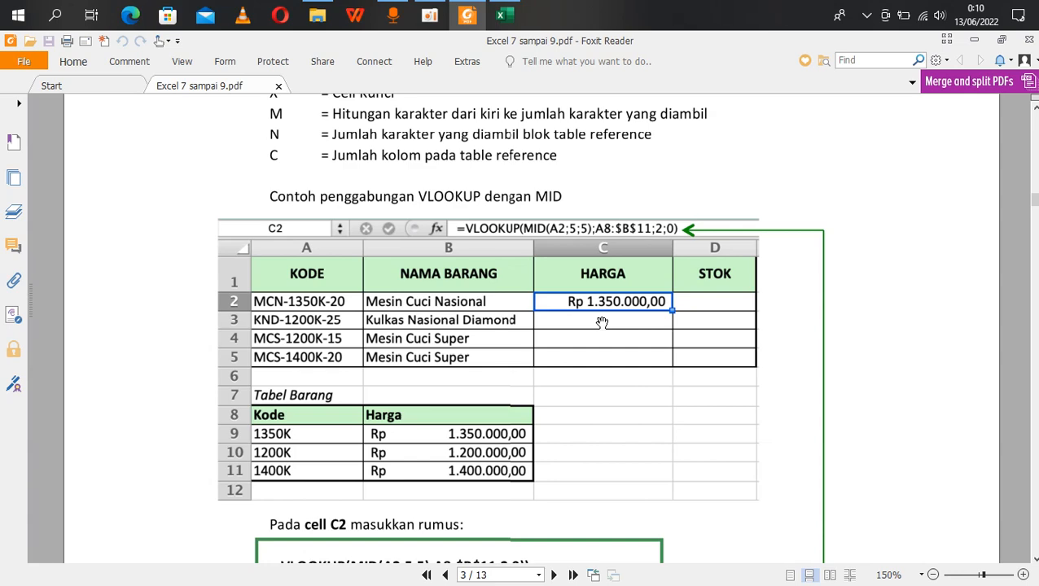
{"action": "key", "text": "alt+Tab"}
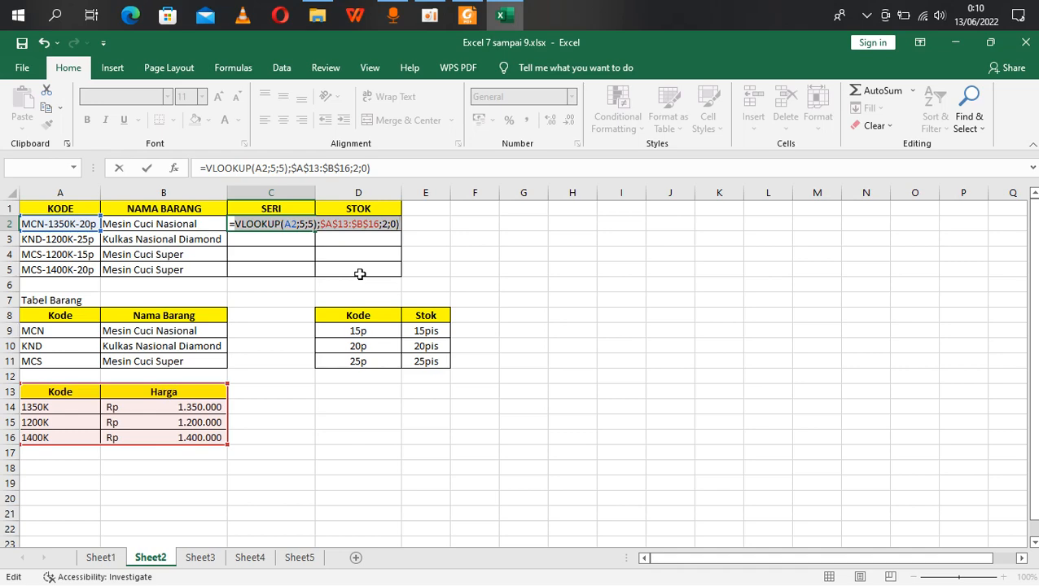
{"action": "key", "text": "alt+Tab"}
{"action": "key", "text": "alt+Tab"}
{"action": "key", "text": "alt+Tab"}
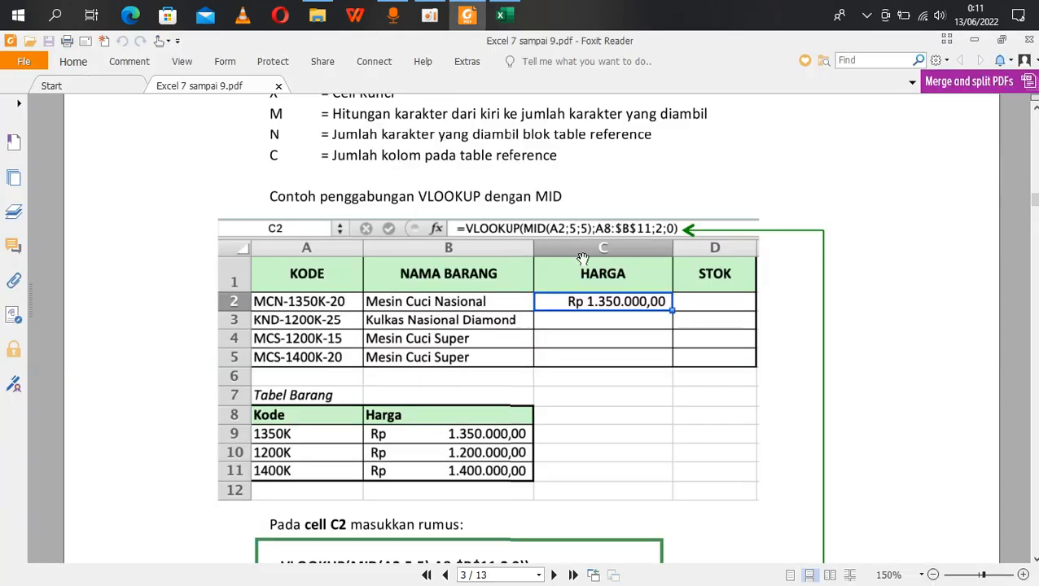
{"action": "key", "text": "alt+Tab"}
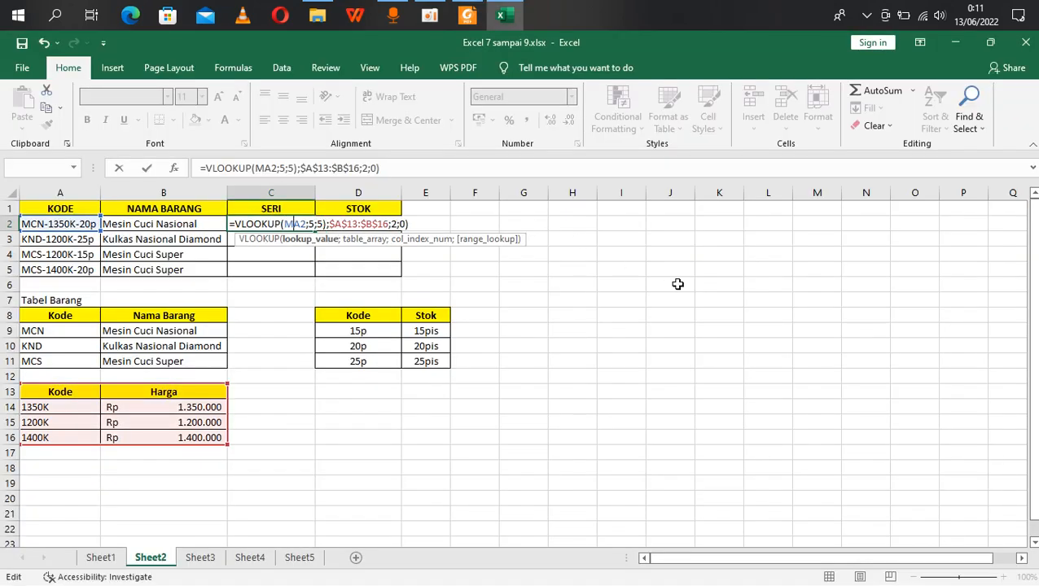
{"action": "type", "text": "MID"}
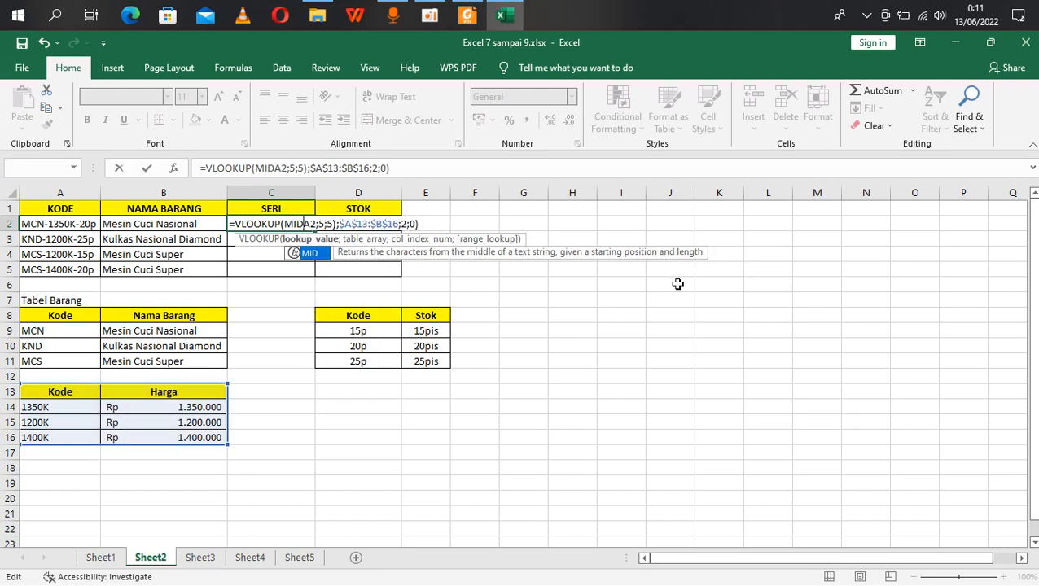
{"action": "type", "text": "("}
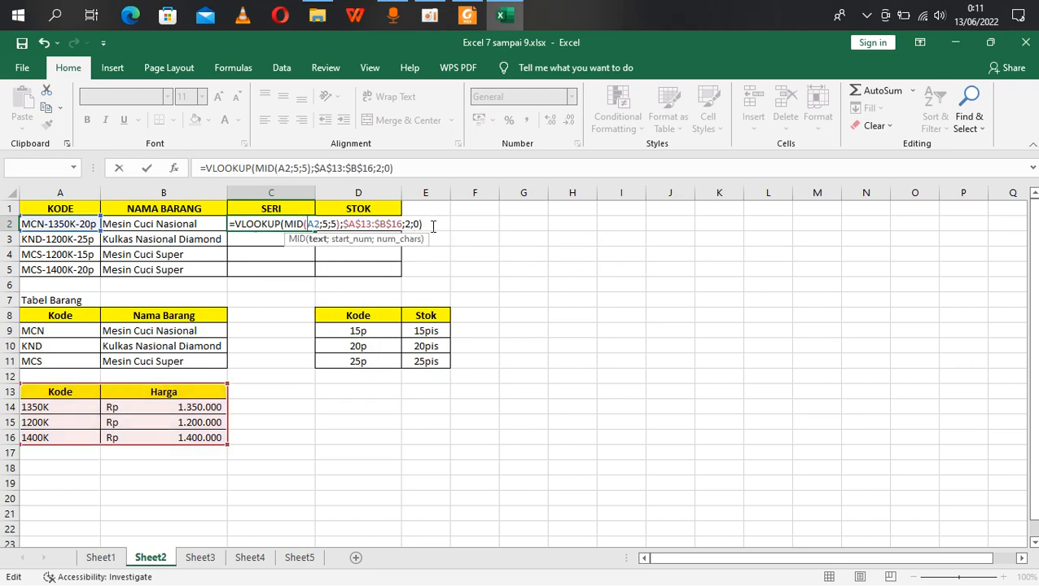
{"action": "left_click", "coordinate": [431, 224]}
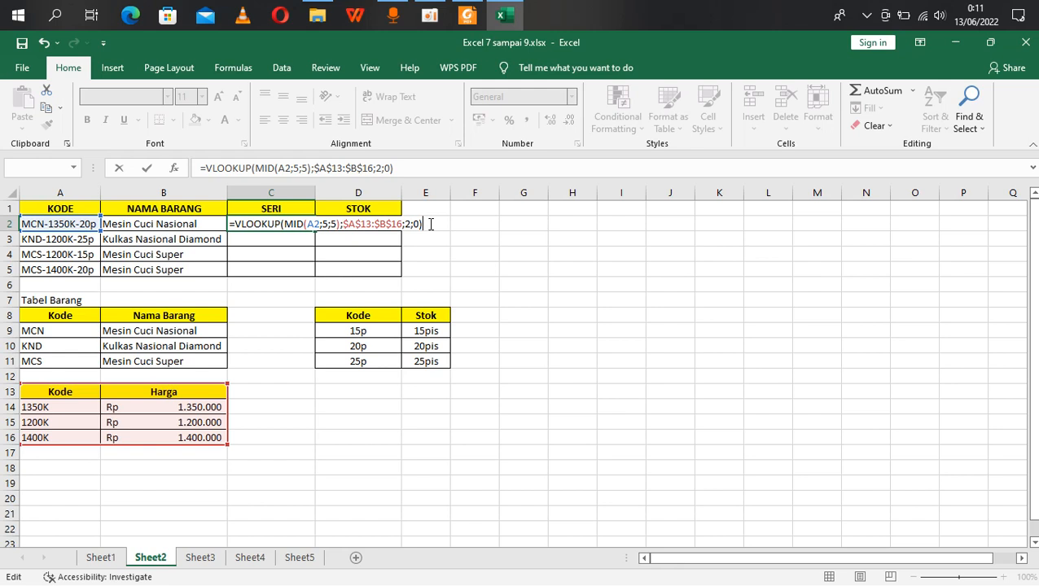
{"action": "key", "text": "Return"}
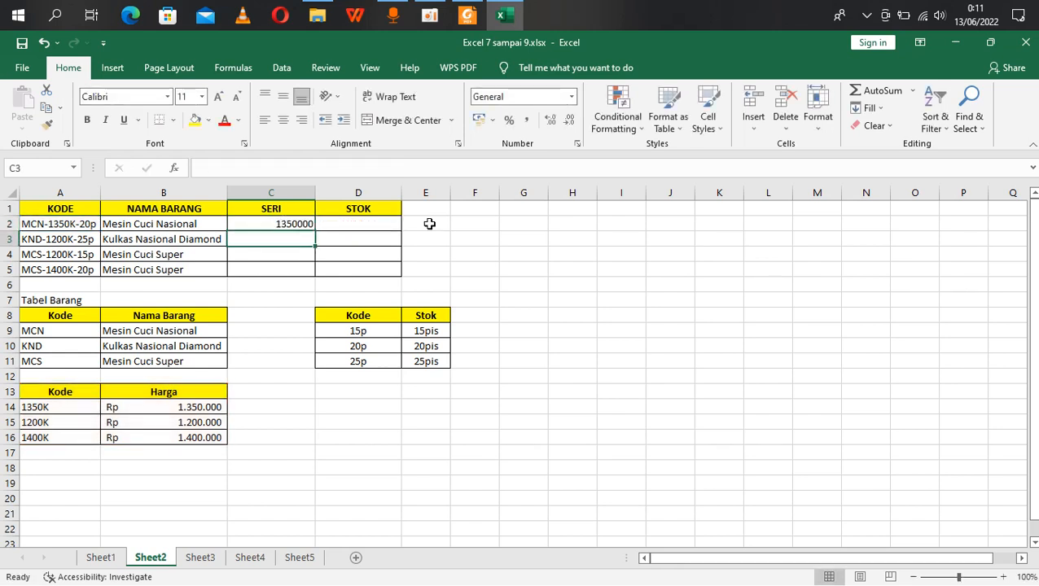
Copy the C2 formula down the SERI column through C5
{"action": "left_click", "coordinate": [267, 224]}
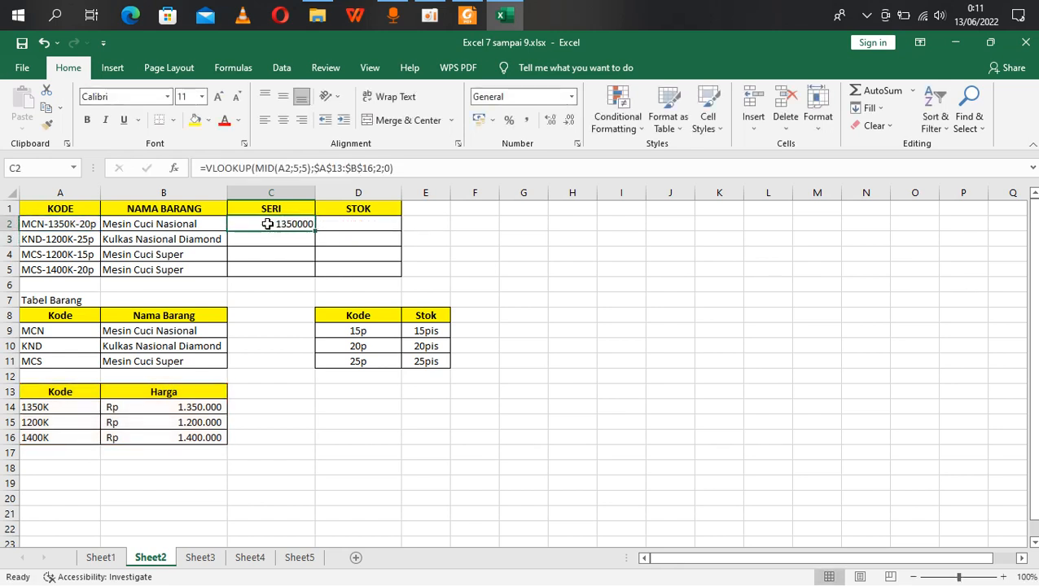
{"action": "left_click_drag", "start_coordinate": [314, 232], "coordinate": [311, 269]}
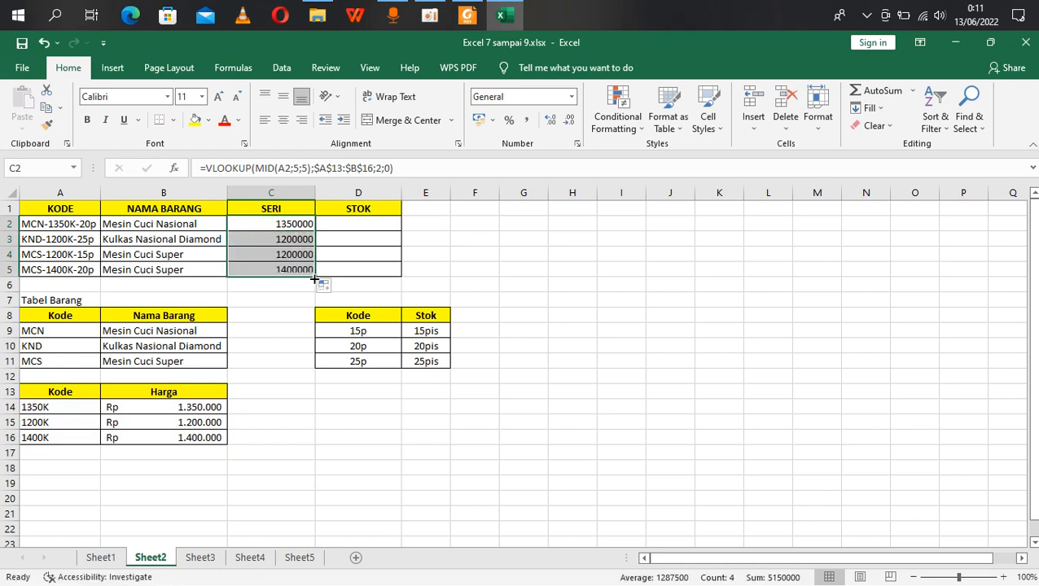
{"action": "left_click", "coordinate": [530, 248]}
Format the SERI values in C2:C5 as Accounting with the Rp symbol and 0 decimal places
{"action": "left_click_drag", "start_coordinate": [271, 223], "coordinate": [279, 269]}
{"action": "key", "text": "ctrl+1"}
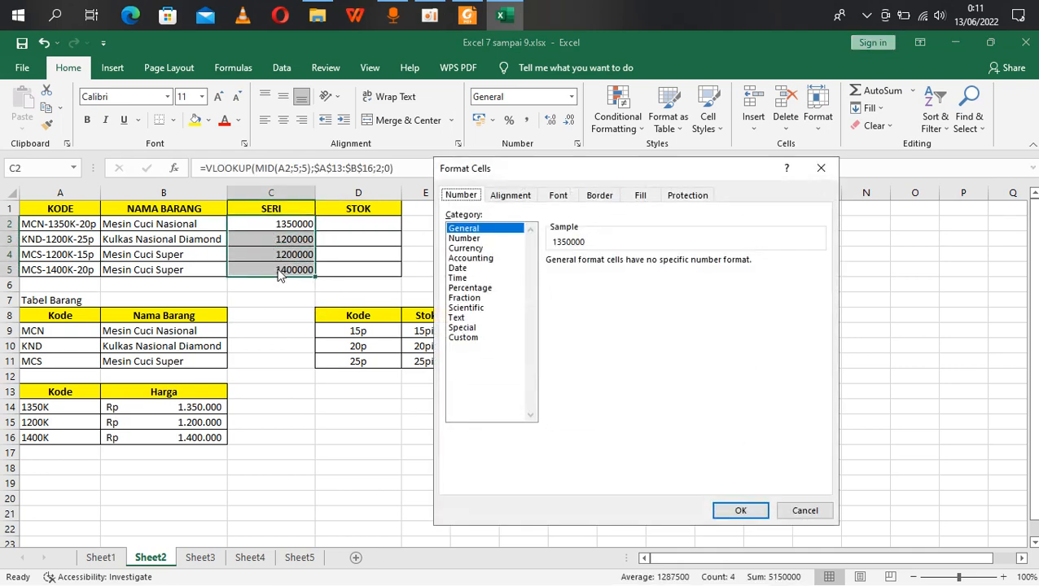
{"action": "left_click", "coordinate": [481, 258]}
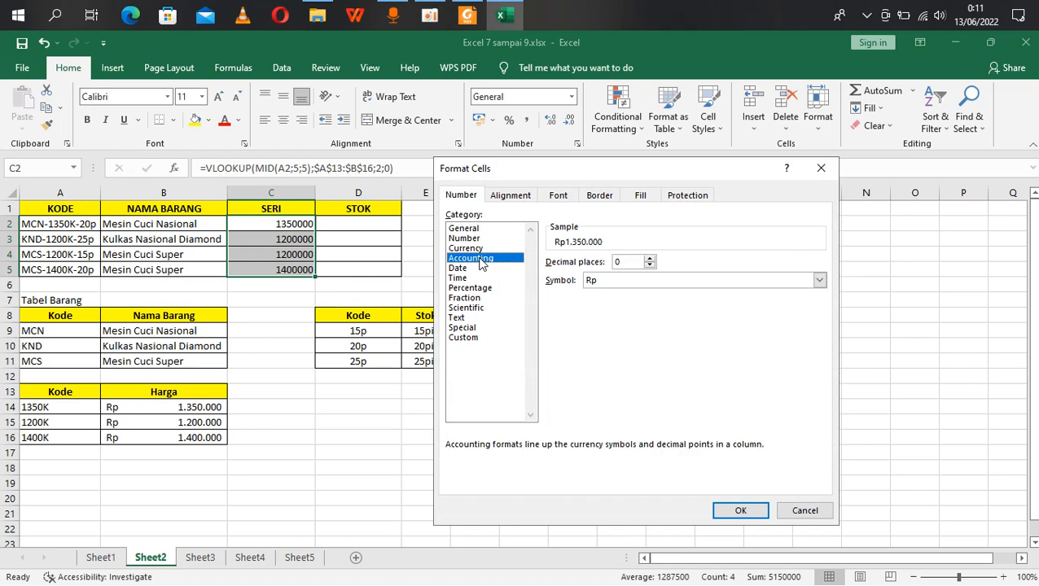
{"action": "left_click", "coordinate": [740, 511]}
{"action": "left_click", "coordinate": [550, 296]}
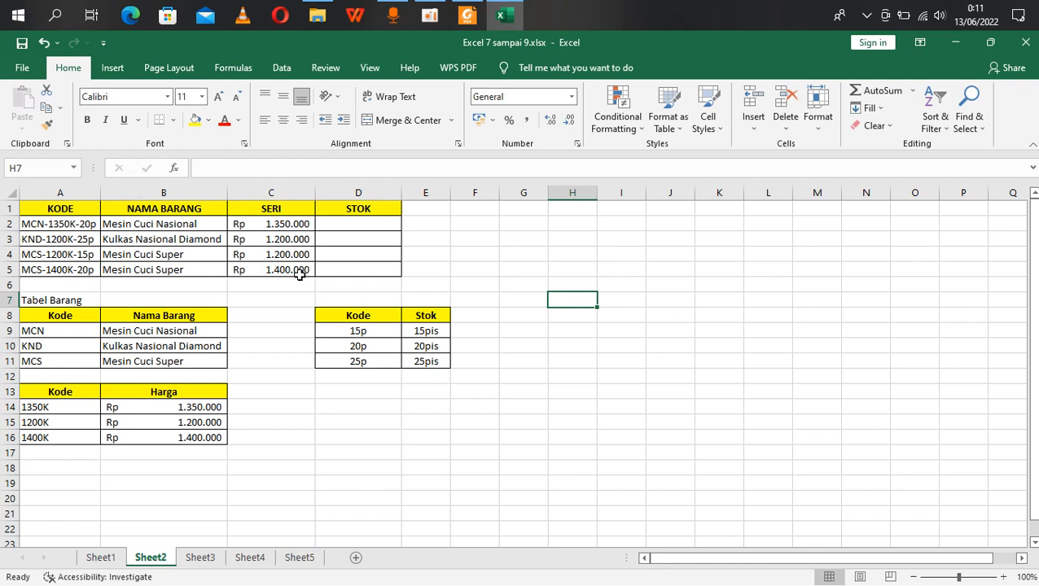
Select the first STOK cell, D2, and find the VLOOKUP with RIGHT section in the Foxit Reader PDF
{"action": "left_click", "coordinate": [350, 224]}
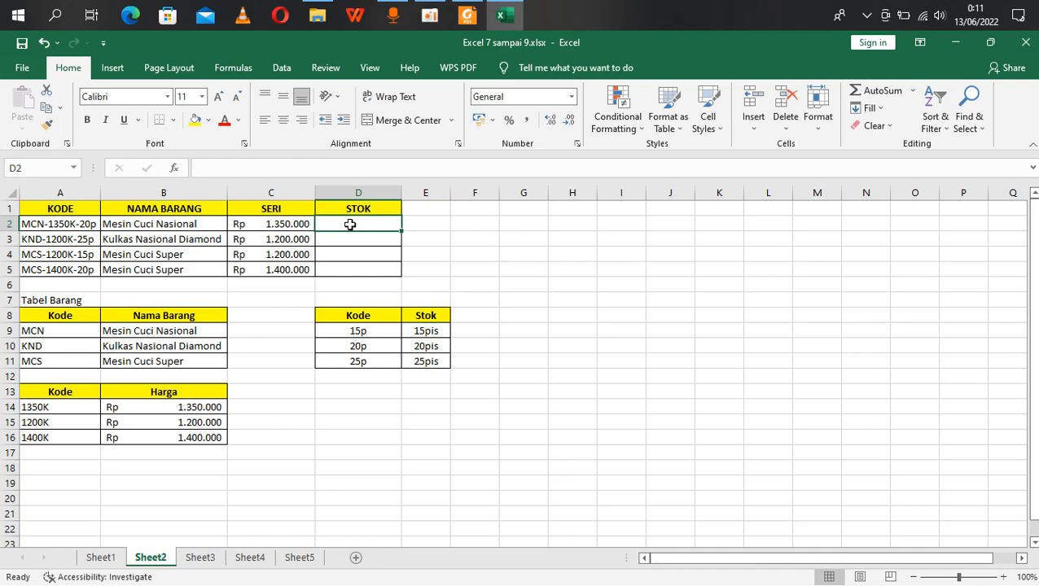
{"action": "key", "text": "alt+Tab"}
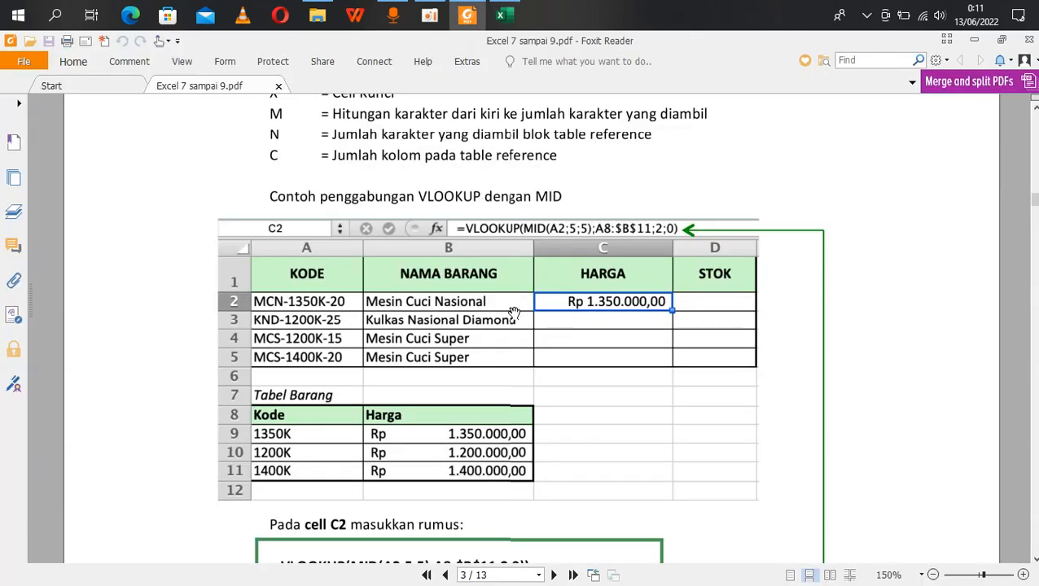
{"action": "scroll", "coordinate": [514, 314], "scroll_direction": "down", "scroll_amount": 5}
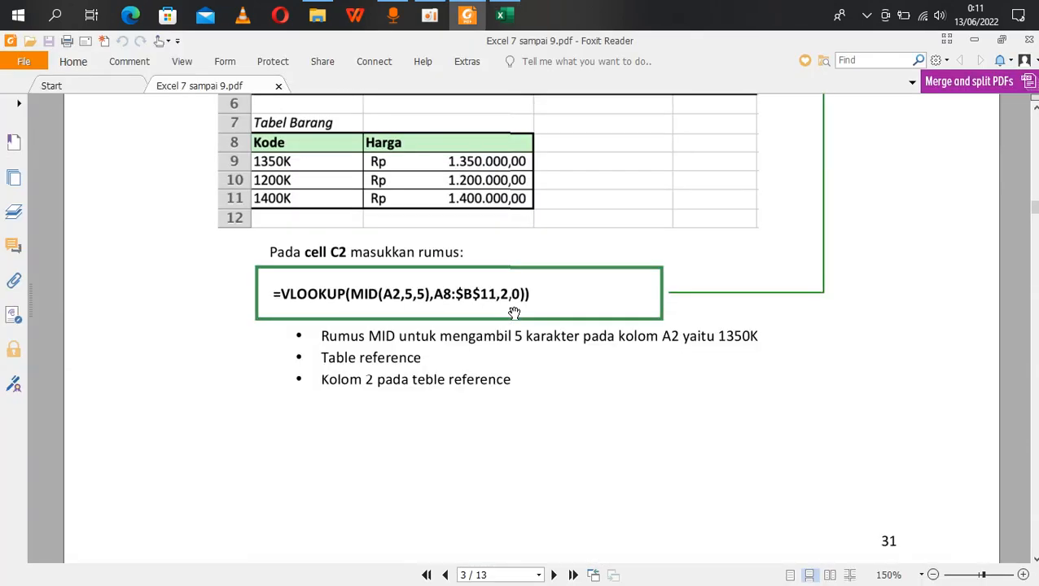
{"action": "scroll", "coordinate": [514, 314], "scroll_direction": "down", "scroll_amount": 10}
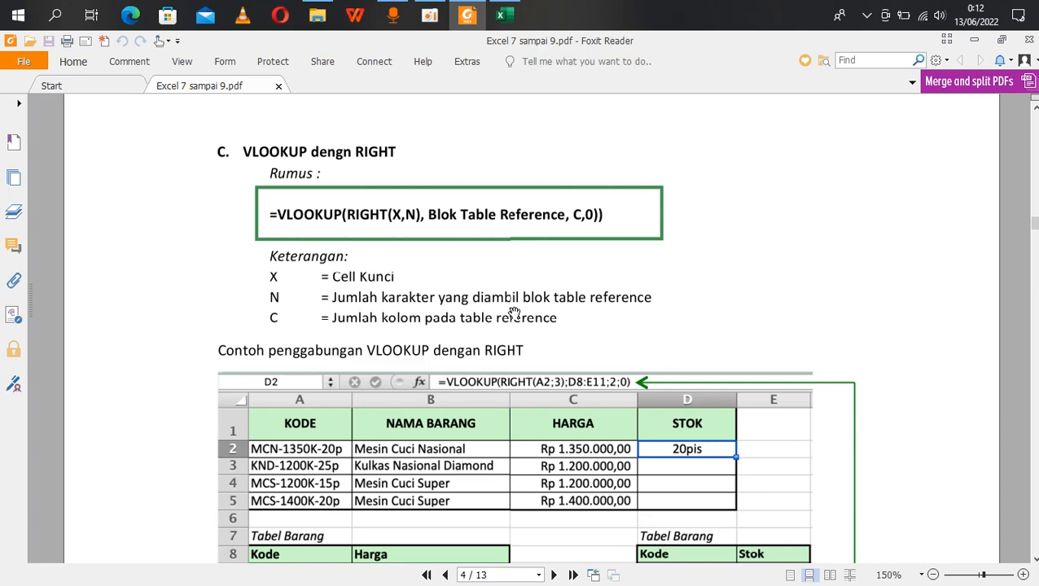
Switch to Excel and begin the D2 formula with =VLOOKUP(RIGHT(A2;3);D8:E11, using the Kode and Stok table as the lookup range
{"action": "key", "text": "alt+Tab"}
{"action": "type", "text": "="}
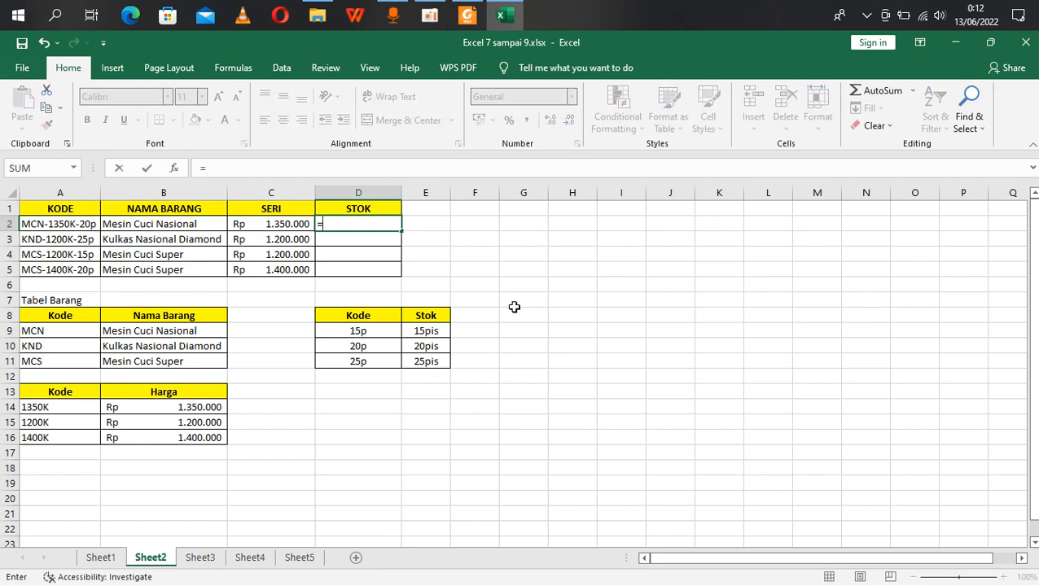
{"action": "type", "text": "VLOOK"}
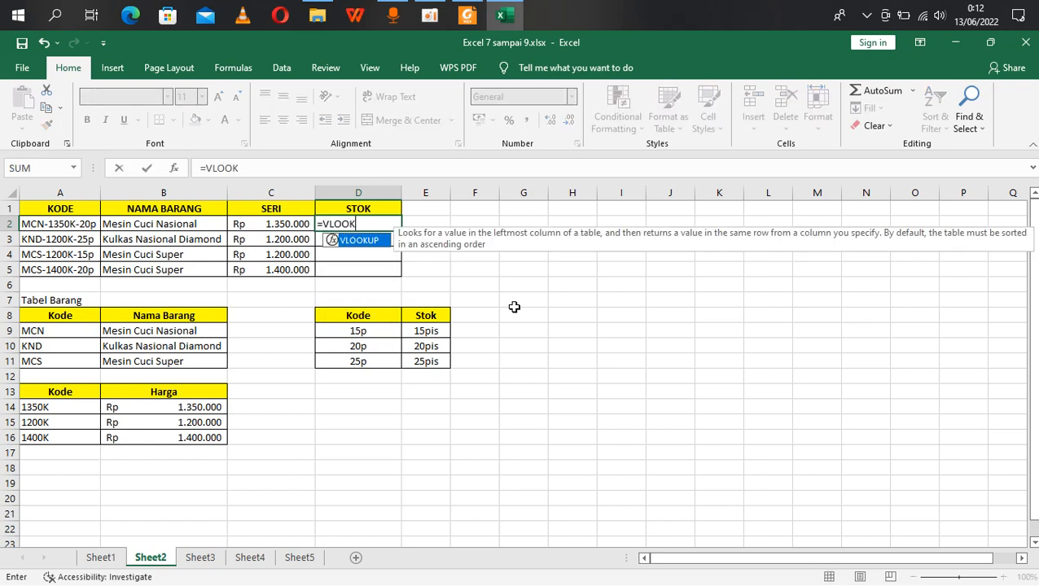
{"action": "type", "text": "UP("}
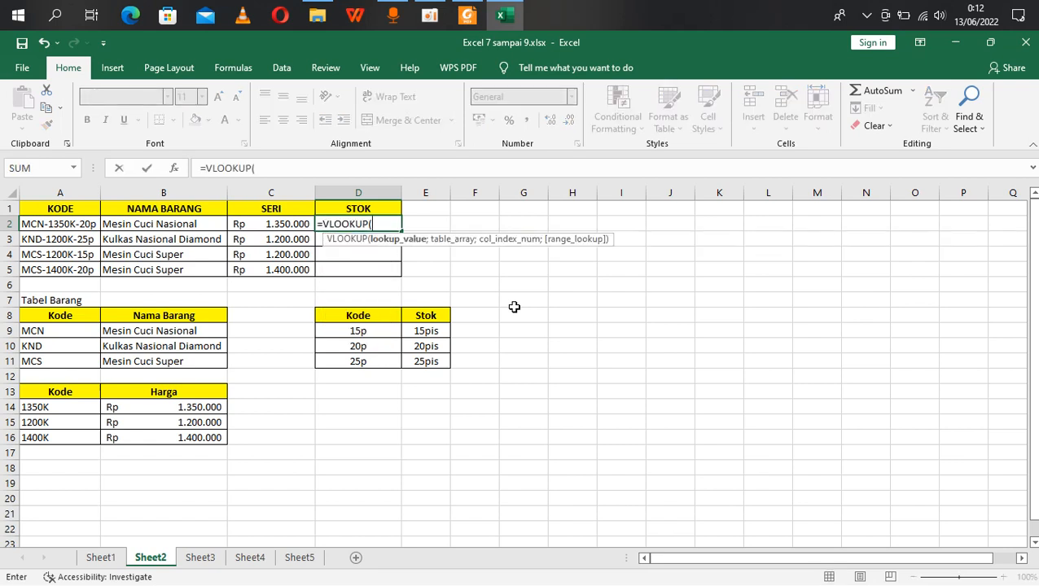
{"action": "type", "text": "RIGHT"}
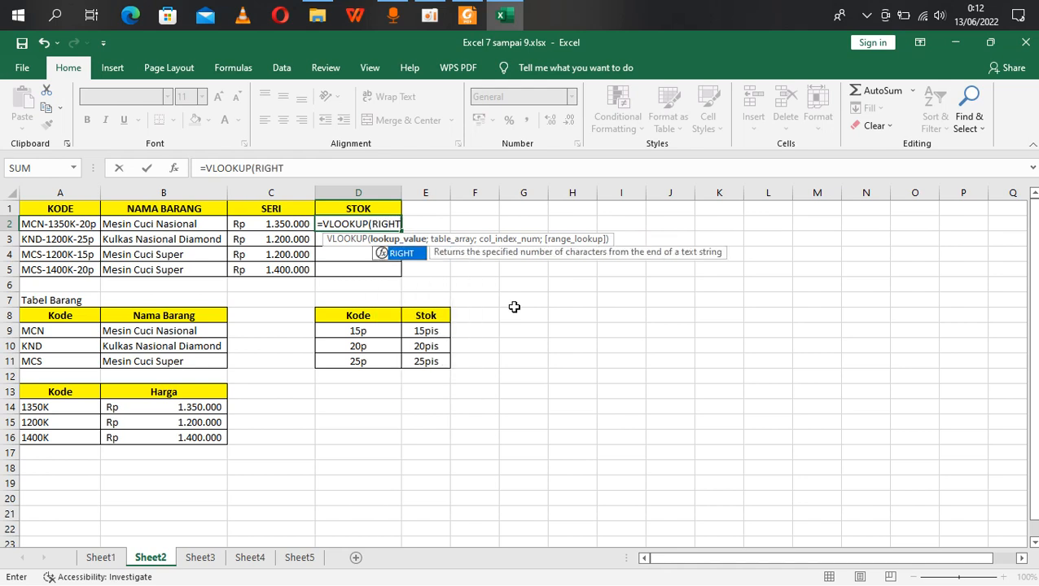
{"action": "type", "text": "("}
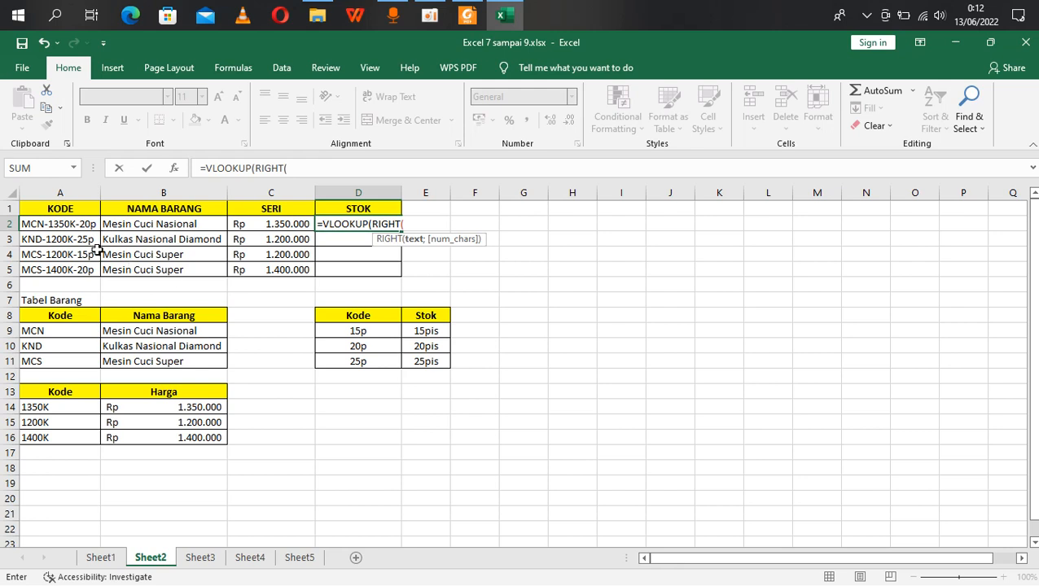
{"action": "left_click", "coordinate": [59, 223]}
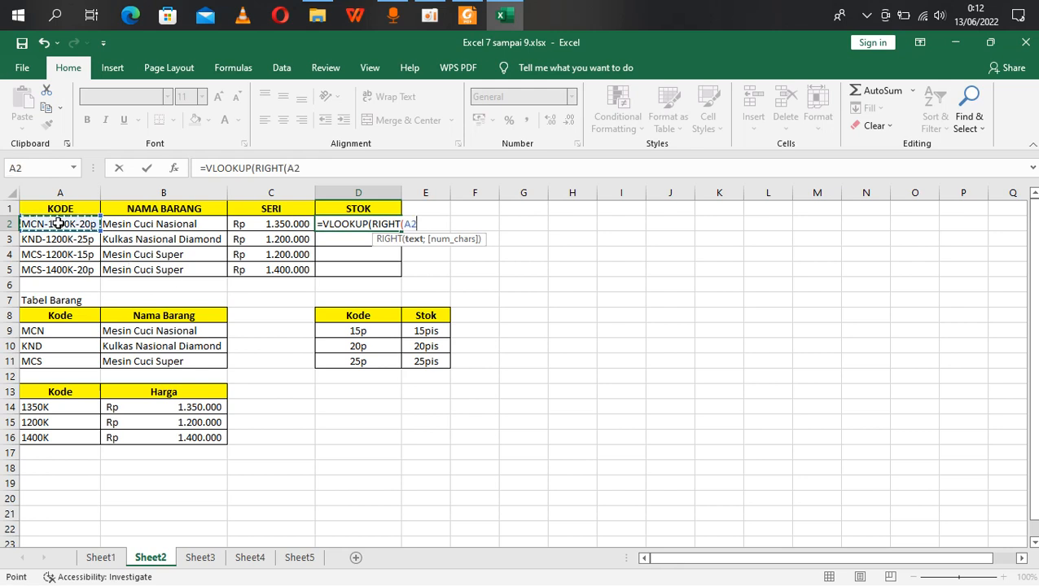
{"action": "type", "text": ";"}
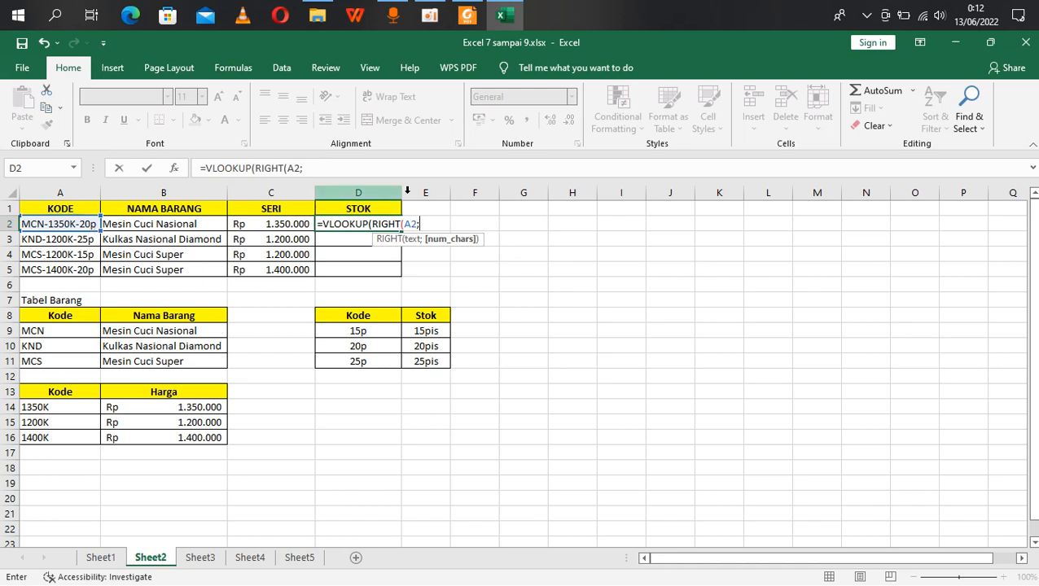
{"action": "type", "text": "3"}
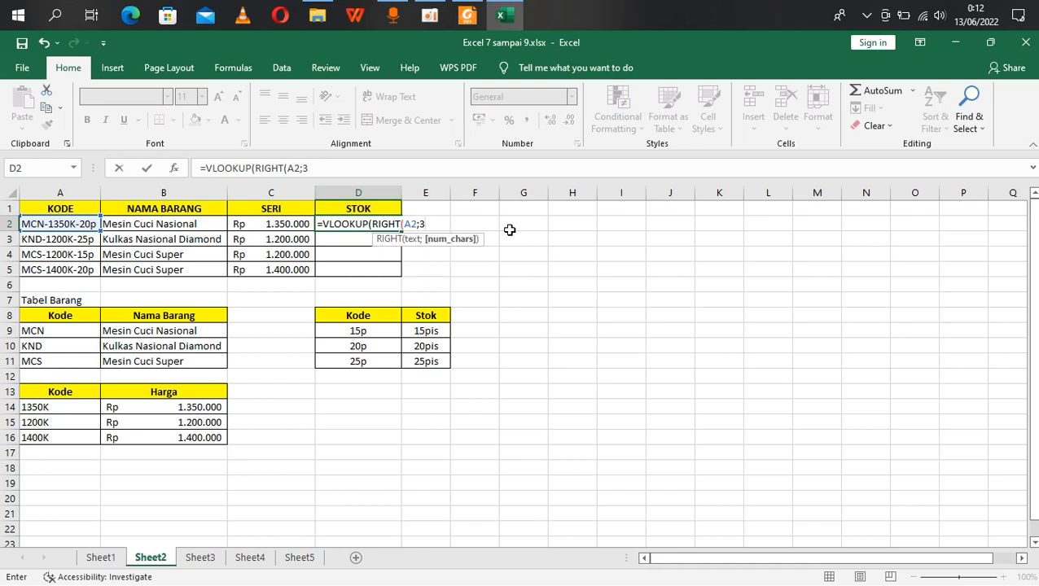
{"action": "type", "text": ")"}
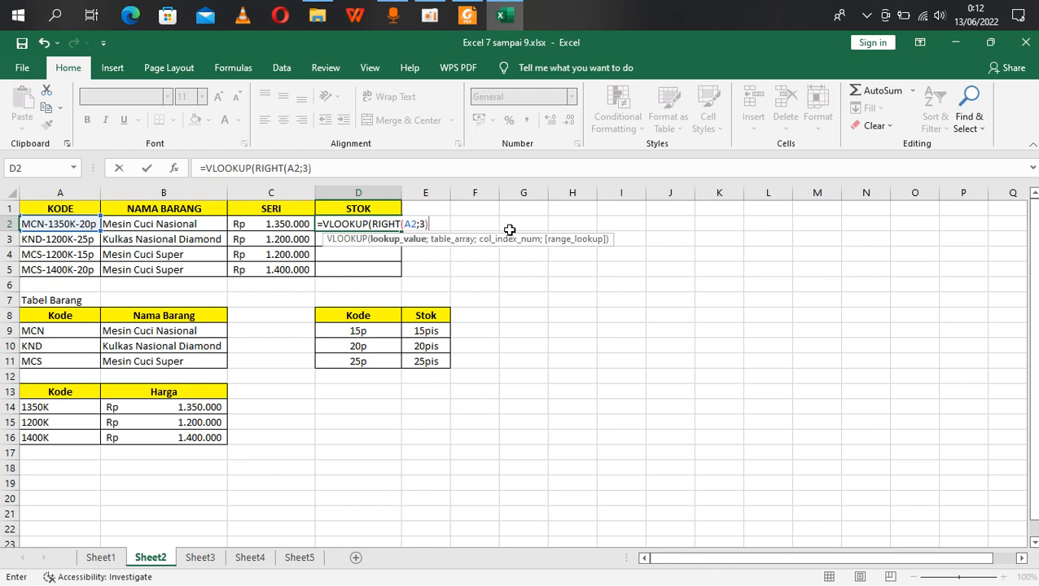
{"action": "type", "text": ";"}
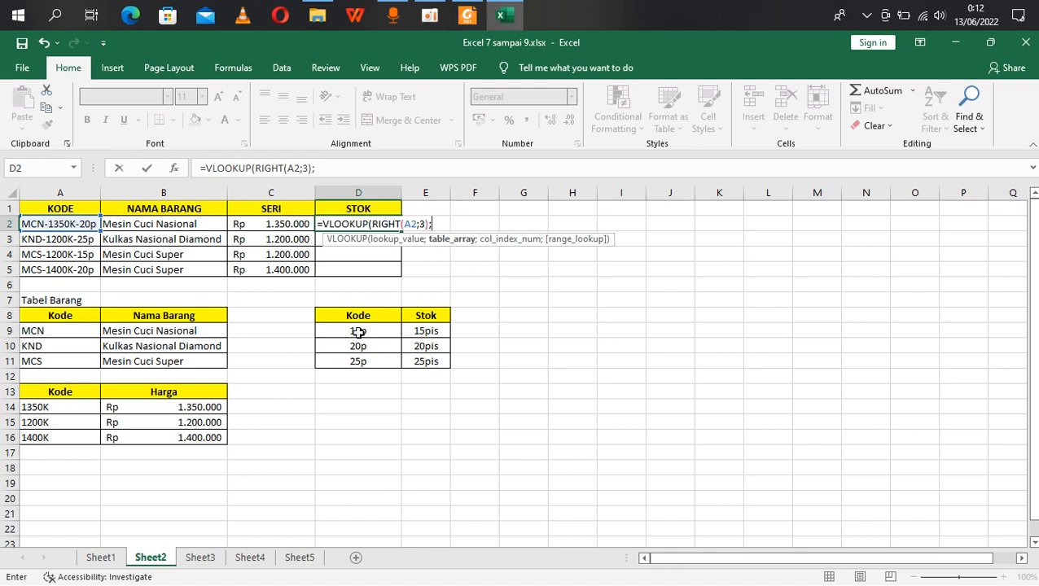
{"action": "left_click_drag", "start_coordinate": [355, 318], "coordinate": [421, 363]}
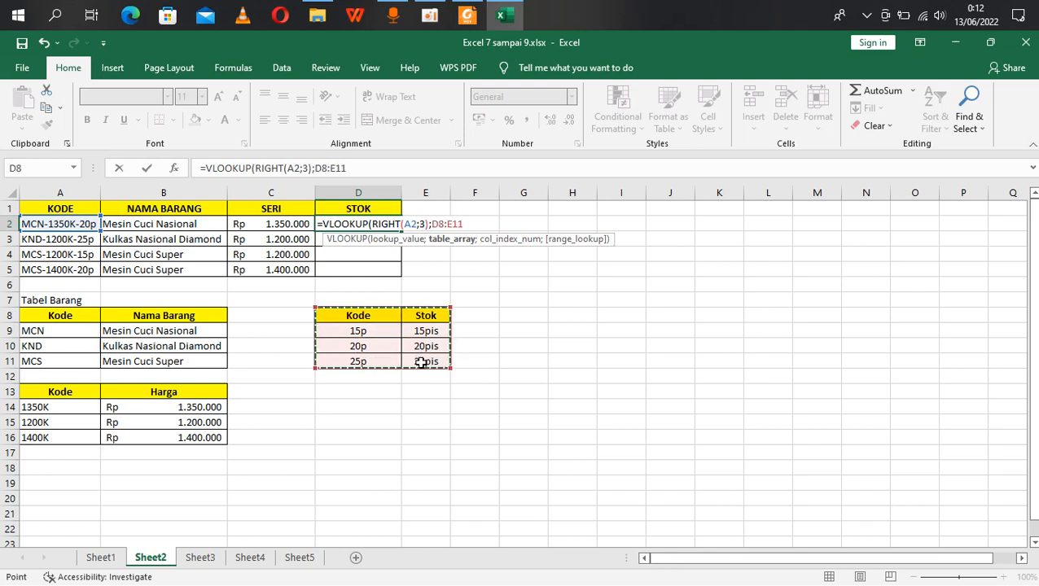
Make the D2 lookup range absolute as $D$8:$E$11 and complete the formula with column index 2 and range lookup 0
{"action": "left_click", "coordinate": [432, 224]}
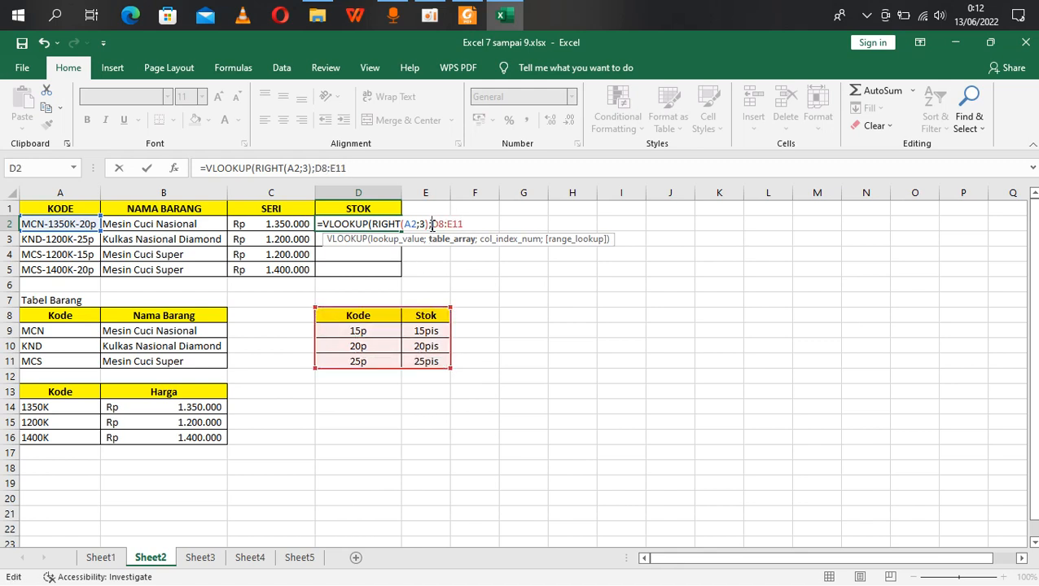
{"action": "type", "text": "$"}
{"action": "left_click", "coordinate": [444, 224]}
{"action": "type", "text": "$"}
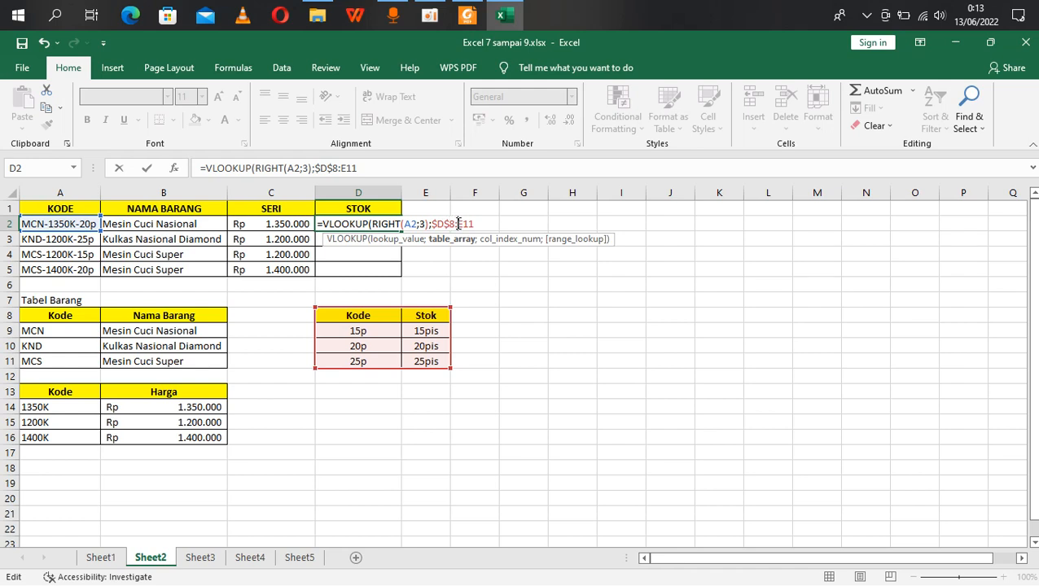
{"action": "left_click", "coordinate": [458, 223]}
{"action": "type", "text": "$"}
{"action": "left_click", "coordinate": [469, 224]}
{"action": "type", "text": "$11;"}
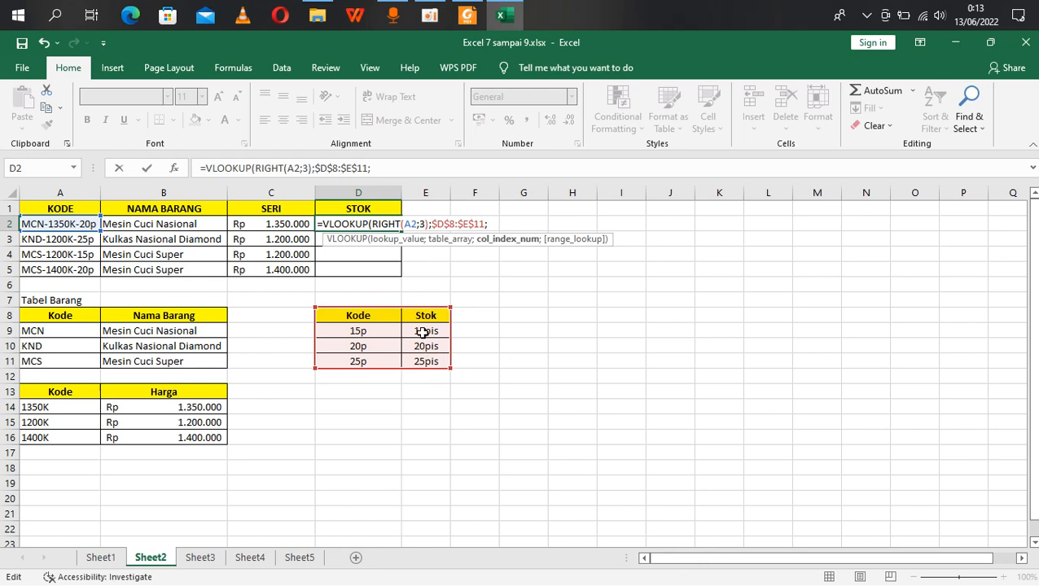
{"action": "type", "text": "2;"}
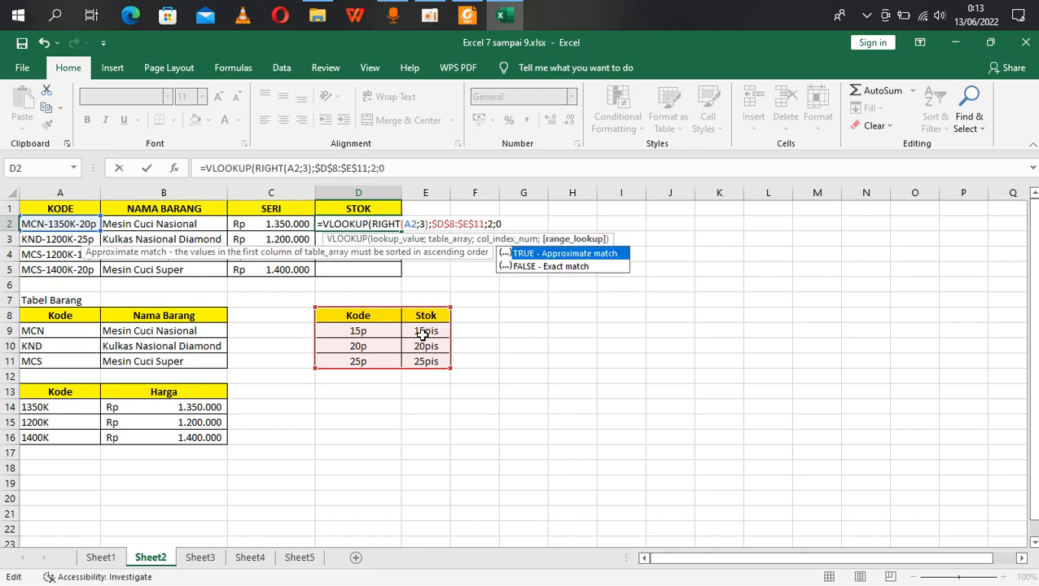
{"action": "type", "text": "0)"}
{"action": "key", "text": "Return"}
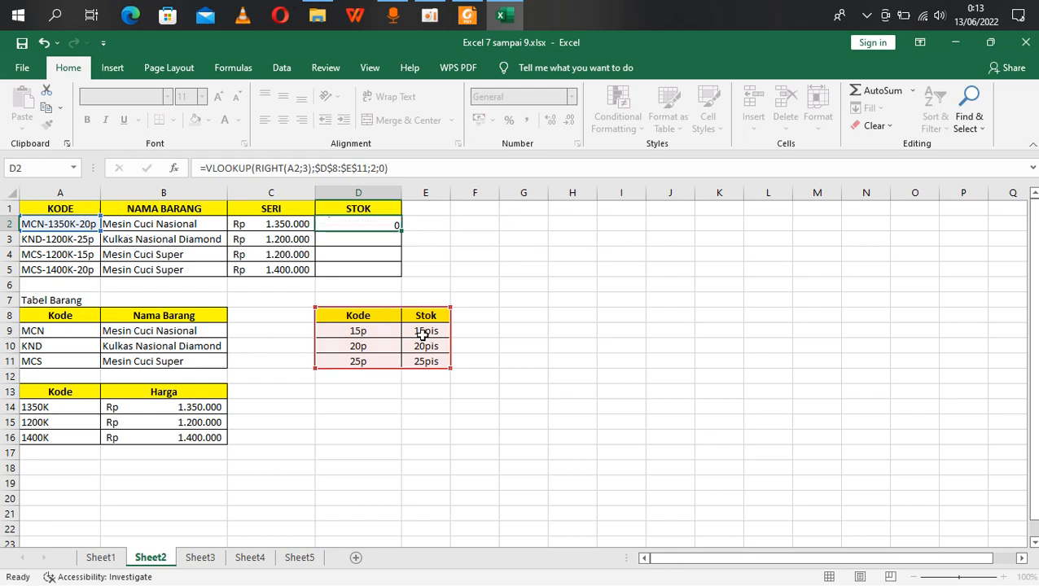
Copy the D2 formula down the STOK column through D5 and right-align the results
{"action": "left_click", "coordinate": [362, 225]}
{"action": "left_click_drag", "start_coordinate": [401, 231], "coordinate": [401, 278]}
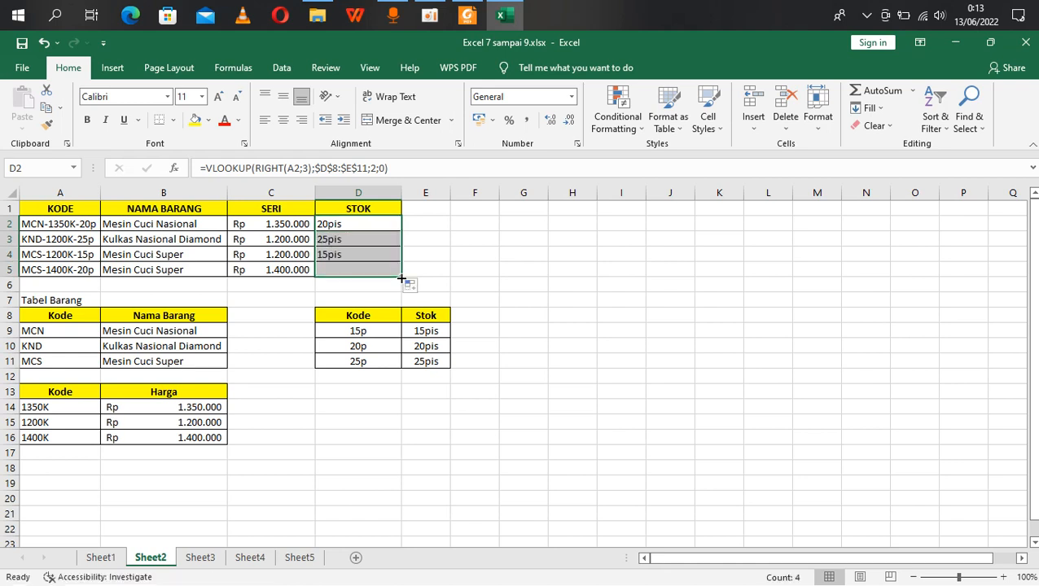
{"action": "left_click", "coordinate": [300, 123]}
{"action": "left_click", "coordinate": [491, 243]}
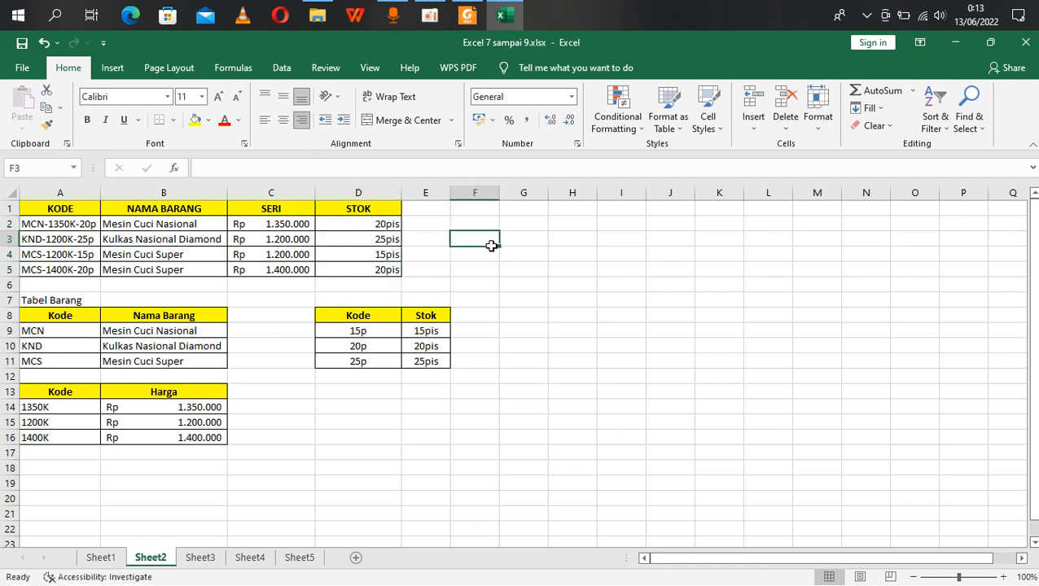
Compare D2 with the PDF's RIGHT example, and review the LEFT, MID and RIGHT lookup formulas in B2, C2 and D2
{"action": "left_click", "coordinate": [370, 227]}
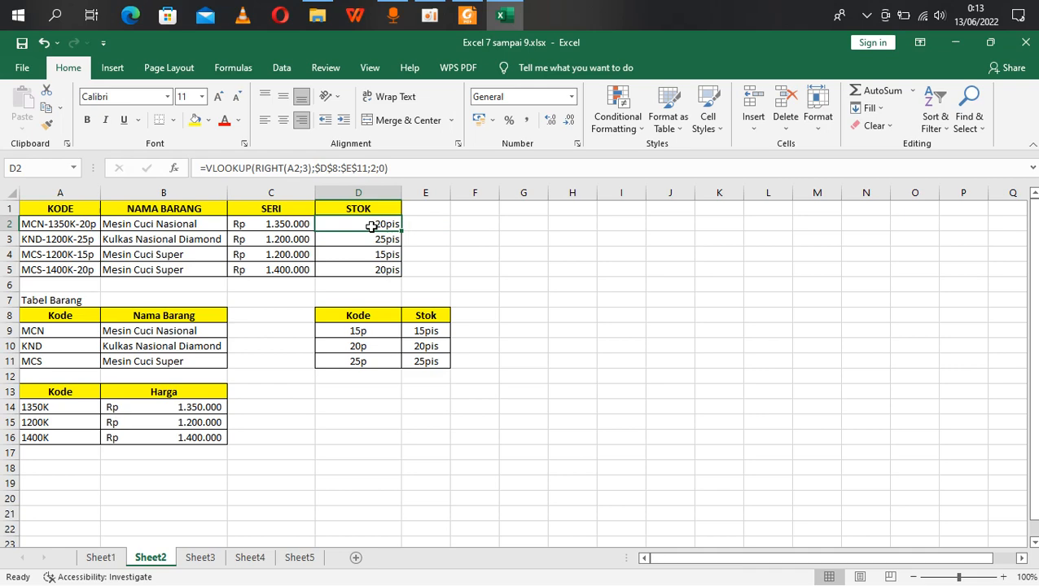
{"action": "key", "text": "alt+Tab"}
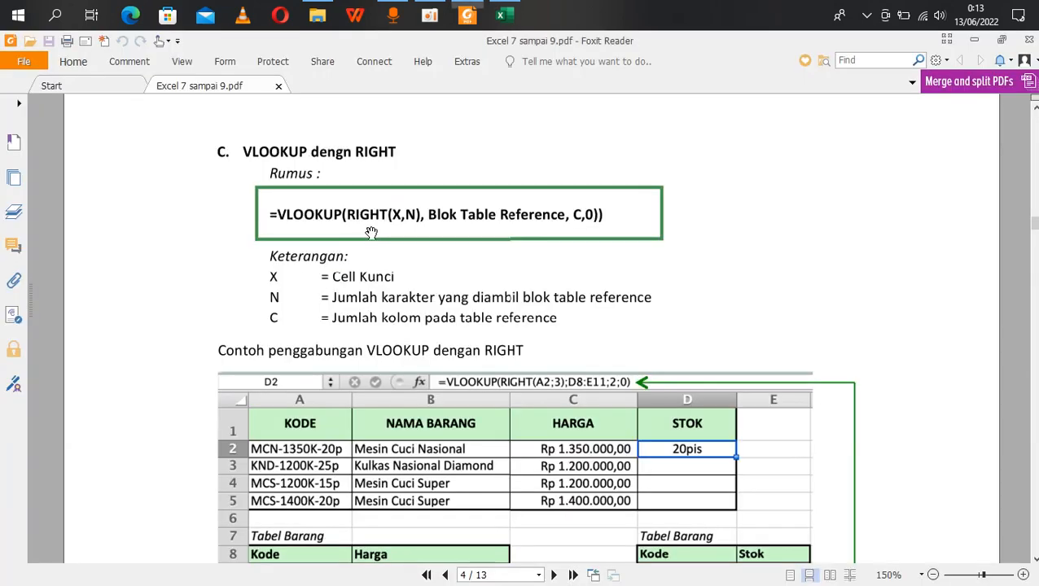
{"action": "scroll", "coordinate": [510, 297], "scroll_direction": "down", "scroll_amount": 3}
{"action": "key", "text": "alt+Tab"}
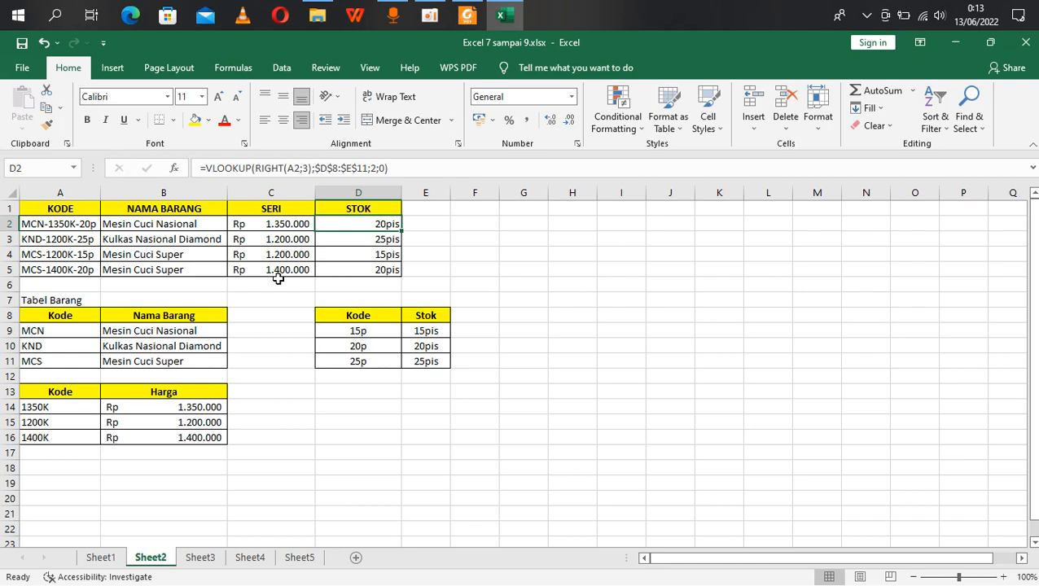
{"action": "left_click", "coordinate": [193, 236]}
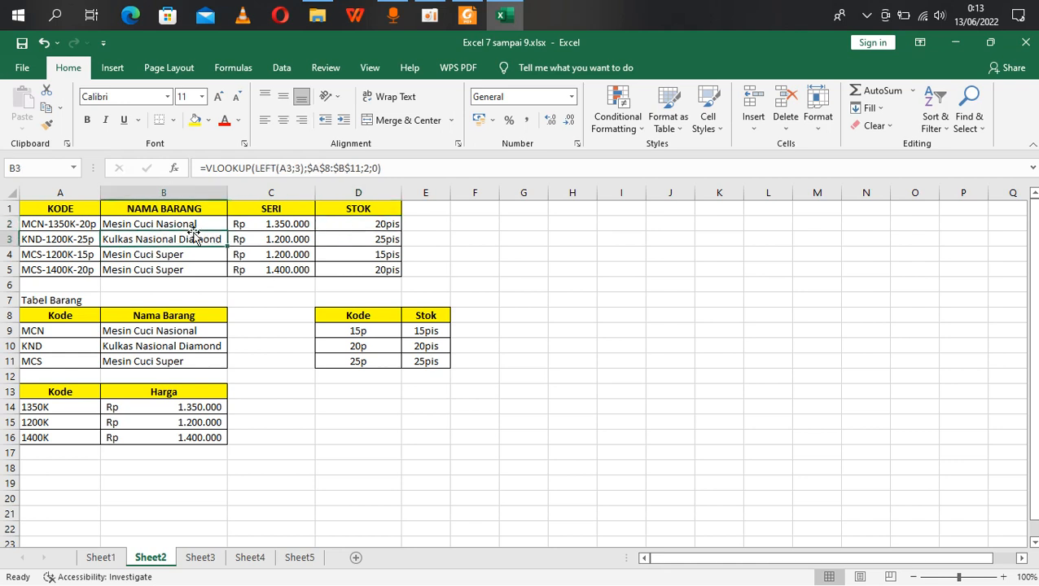
{"action": "left_click", "coordinate": [186, 223]}
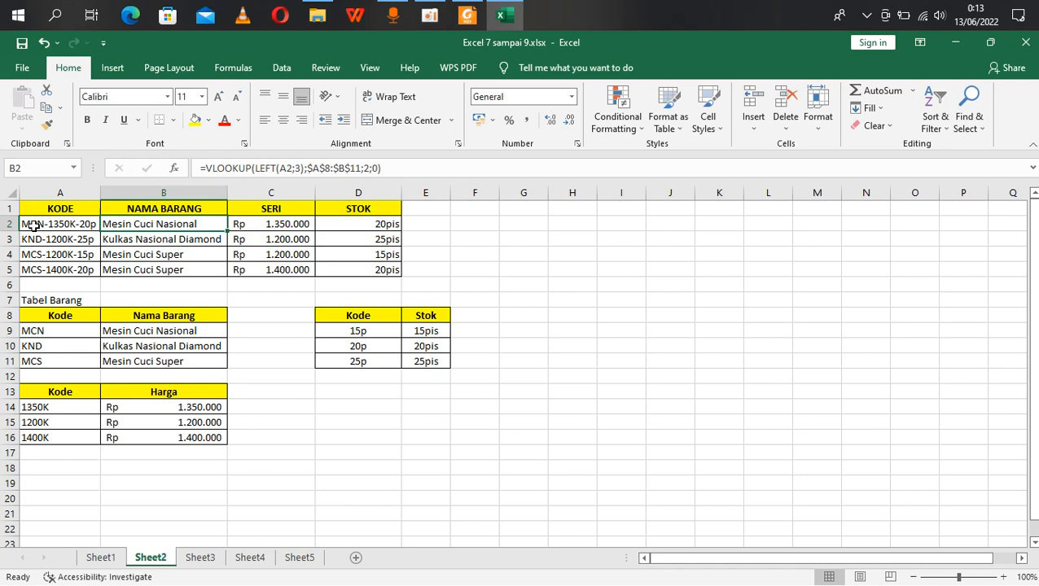
{"action": "left_click", "coordinate": [287, 228]}
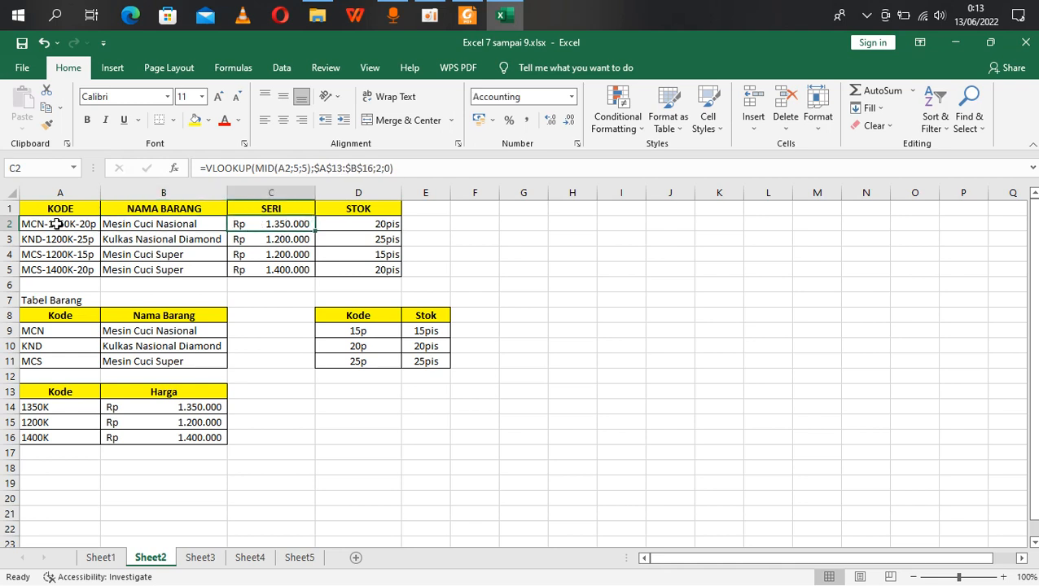
{"action": "left_click", "coordinate": [359, 226]}
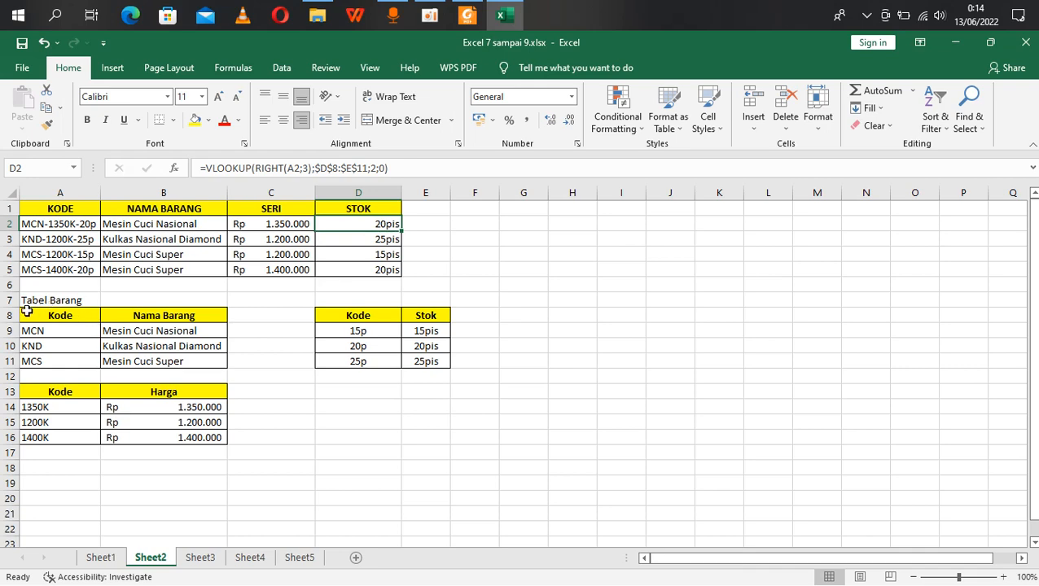
Switch to Foxit Reader, examine section 7.4's HLOOKUP with LEFT example, and return to the VLOOKUP with RIGHT section
{"action": "key", "text": "alt+Tab"}
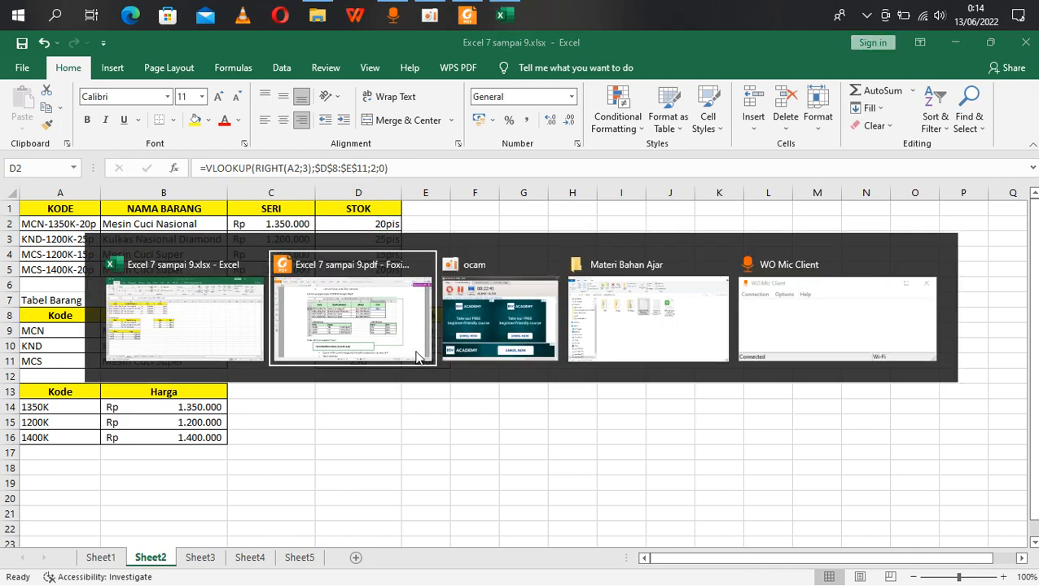
{"action": "scroll", "coordinate": [366, 522], "scroll_direction": "down", "scroll_amount": 5}
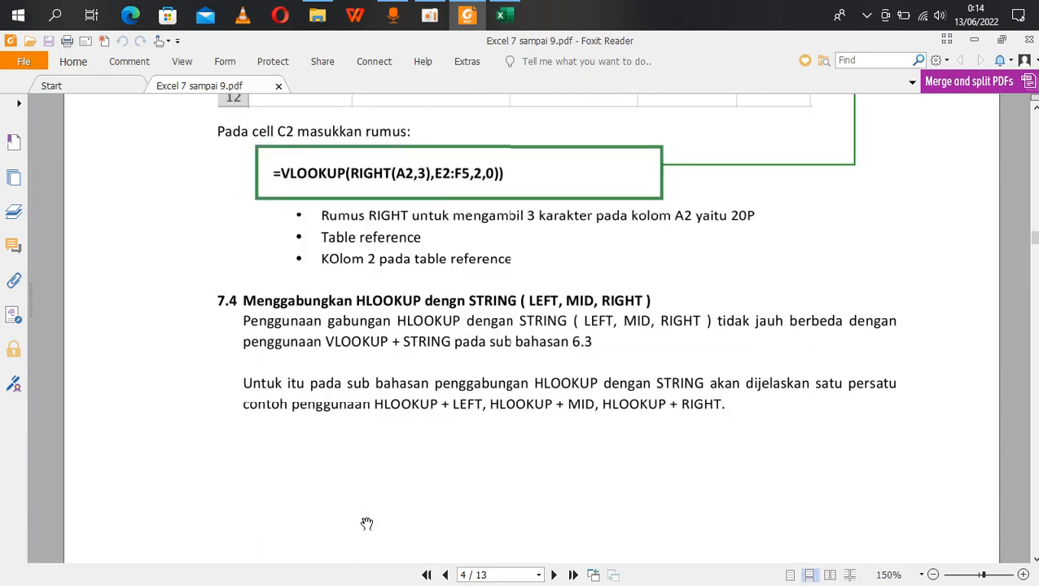
{"action": "scroll", "coordinate": [367, 523], "scroll_direction": "down", "scroll_amount": 7}
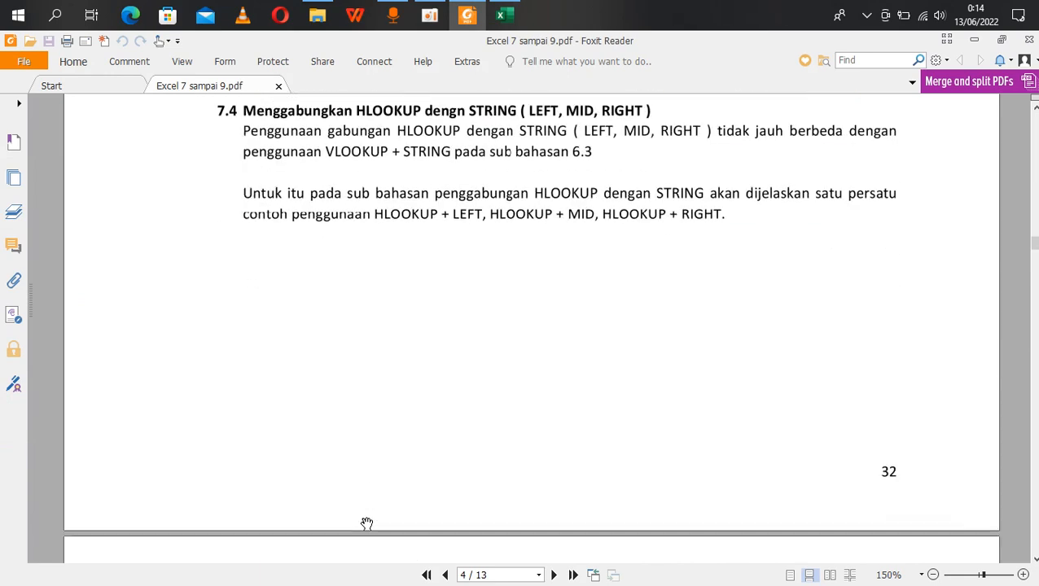
{"action": "scroll", "coordinate": [366, 523], "scroll_direction": "up", "scroll_amount": 5}
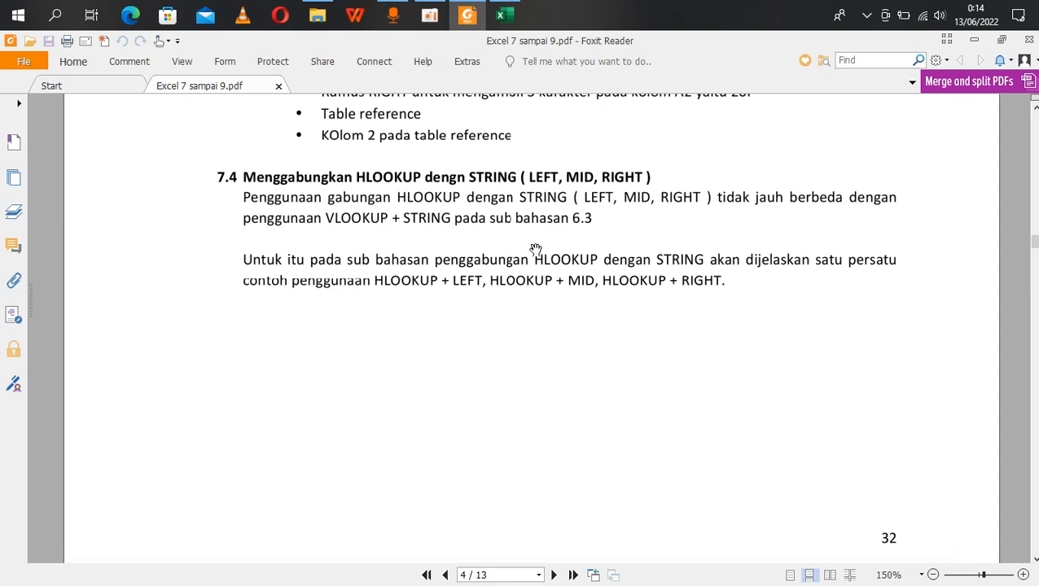
{"action": "scroll", "coordinate": [535, 248], "scroll_direction": "down", "scroll_amount": 10}
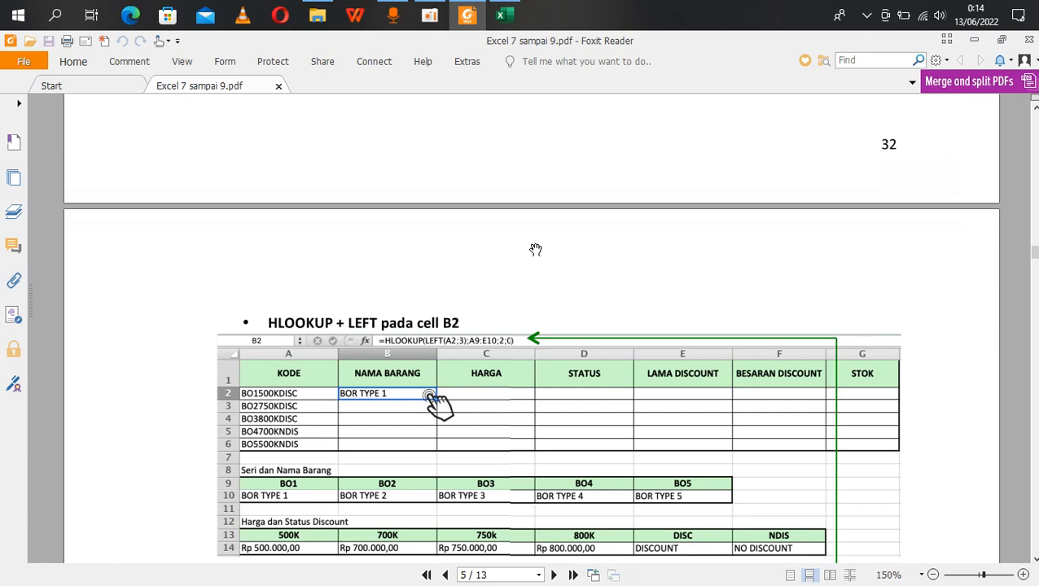
{"action": "scroll", "coordinate": [535, 248], "scroll_direction": "up", "scroll_amount": 1}
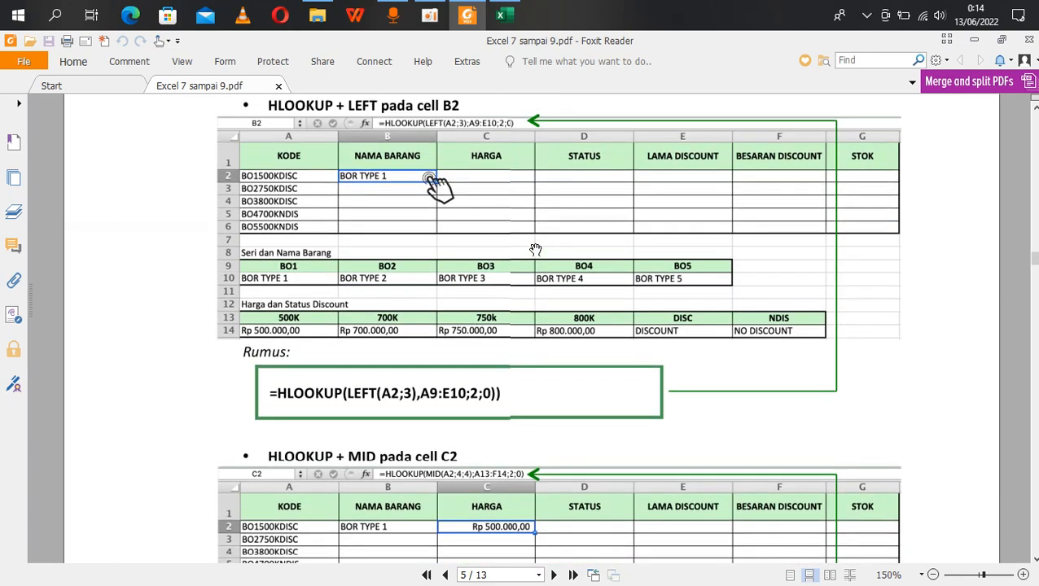
{"action": "scroll", "coordinate": [504, 249], "scroll_direction": "up", "scroll_amount": 1}
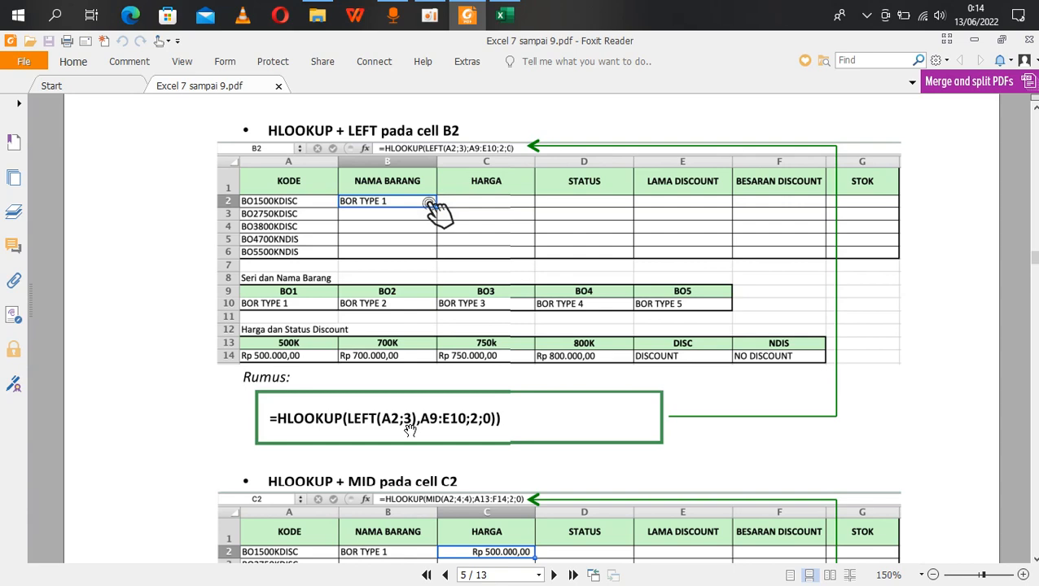
{"action": "scroll", "coordinate": [546, 198], "scroll_direction": "up", "scroll_amount": 10}
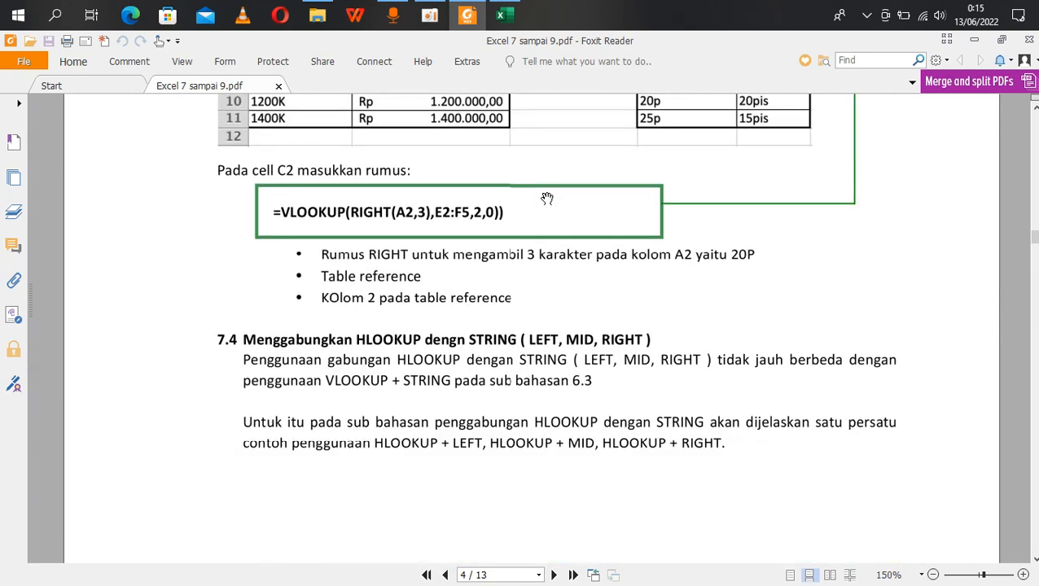
{"action": "scroll", "coordinate": [546, 198], "scroll_direction": "up", "scroll_amount": 5}
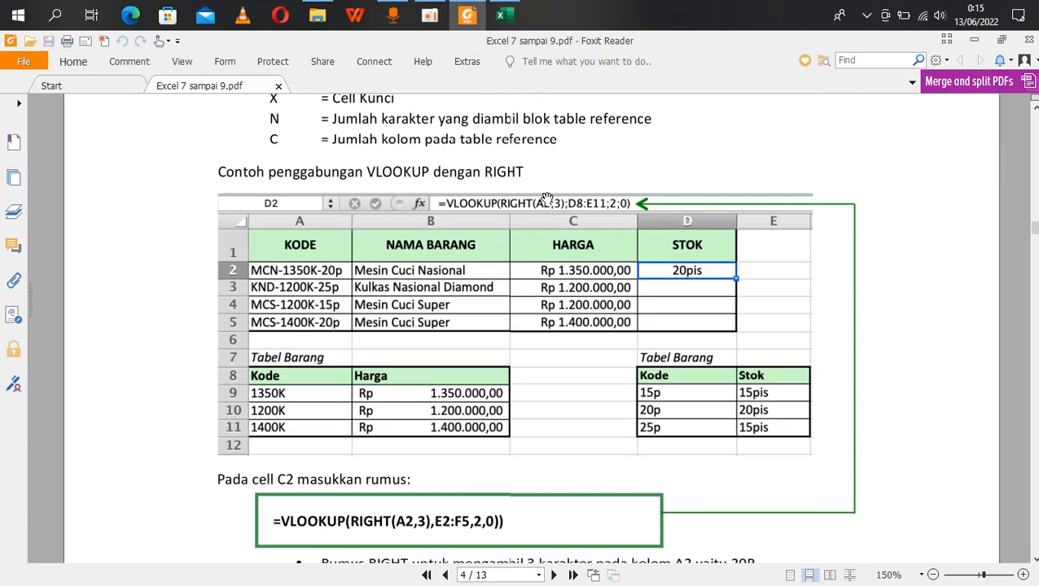
{"action": "scroll", "coordinate": [546, 198], "scroll_direction": "up", "scroll_amount": 3}
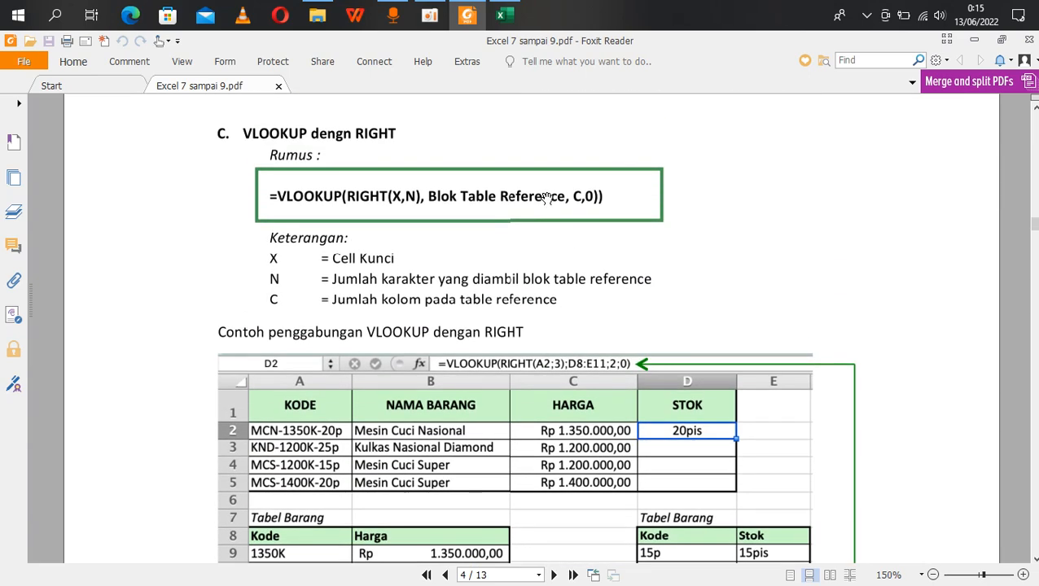
Review the VLOOKUP with MID and VLOOKUP with RIGHT formulas and explanations, and read section 7.4's introduction to HLOOKUP with LEFT, MID and RIGHT
{"action": "scroll", "coordinate": [546, 199], "scroll_direction": "up", "scroll_amount": 10}
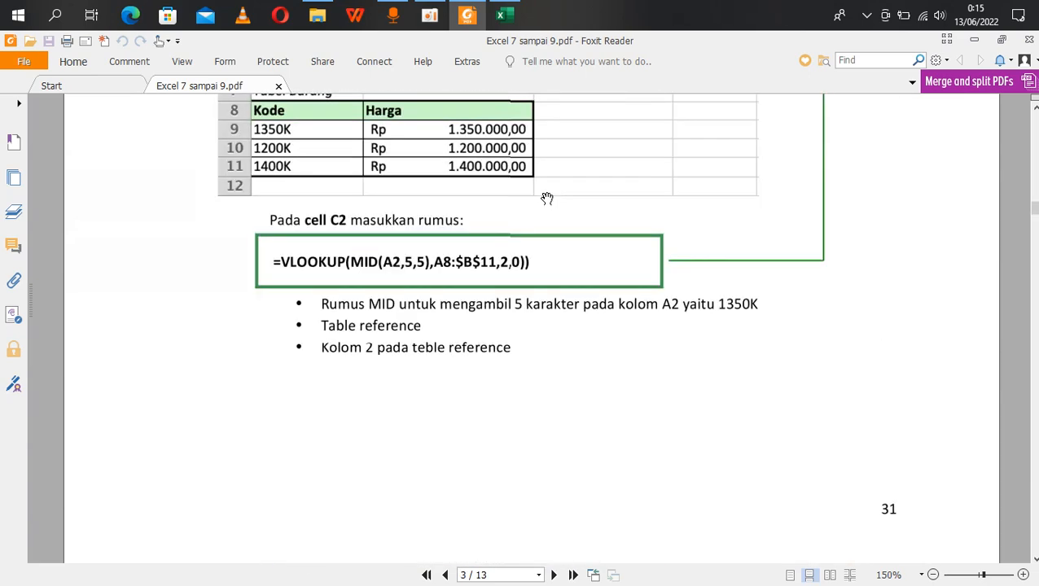
{"action": "scroll", "coordinate": [546, 198], "scroll_direction": "up", "scroll_amount": 3}
{"action": "scroll", "coordinate": [546, 199], "scroll_direction": "down", "scroll_amount": 8}
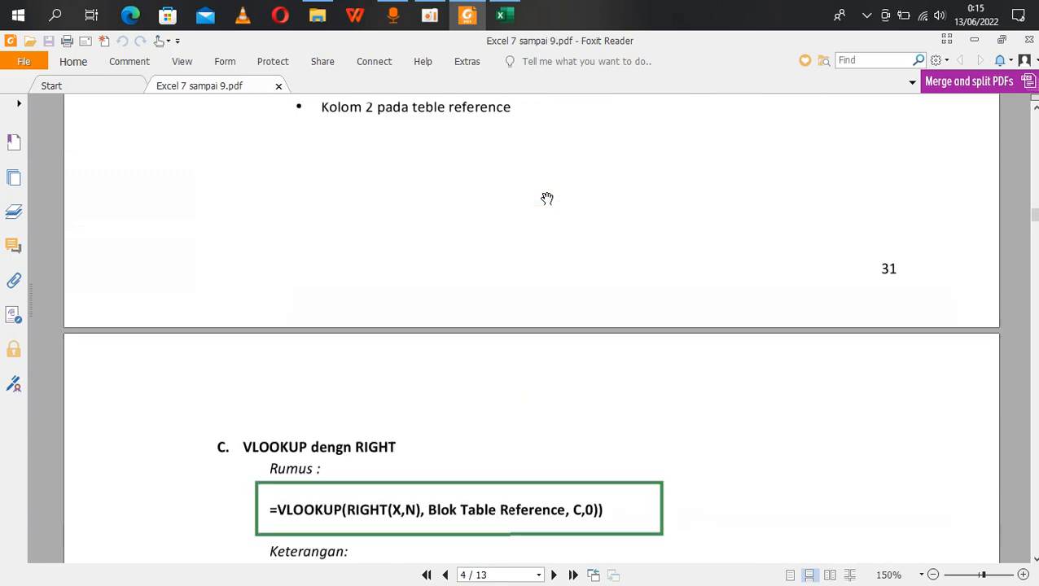
{"action": "scroll", "coordinate": [546, 199], "scroll_direction": "down", "scroll_amount": 5}
{"action": "scroll", "coordinate": [546, 199], "scroll_direction": "down", "scroll_amount": 10}
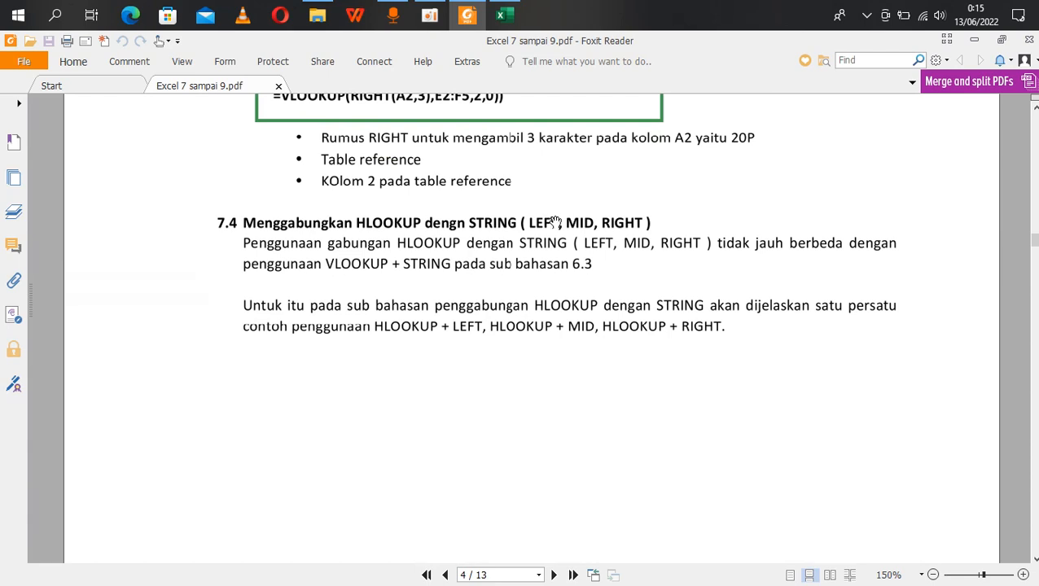
{"action": "scroll", "coordinate": [508, 335], "scroll_direction": "down", "scroll_amount": 1}
{"action": "scroll", "coordinate": [508, 338], "scroll_direction": "down", "scroll_amount": 2}
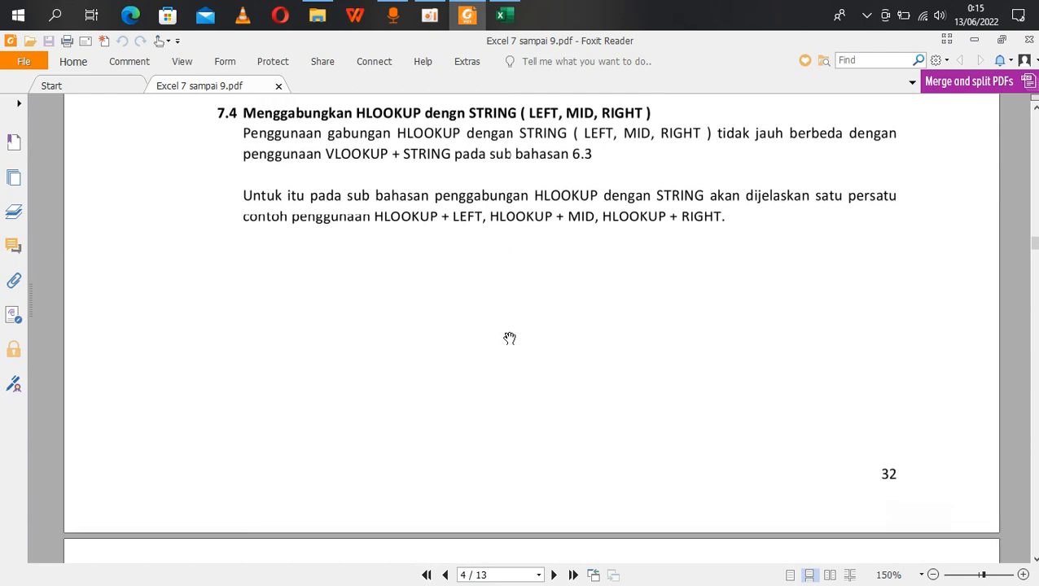
Examine section 7.4's HLOOKUP examples with LEFT, MID and RIGHT, comparing each formula with its lookup table
{"action": "scroll", "coordinate": [509, 337], "scroll_direction": "down", "scroll_amount": 7}
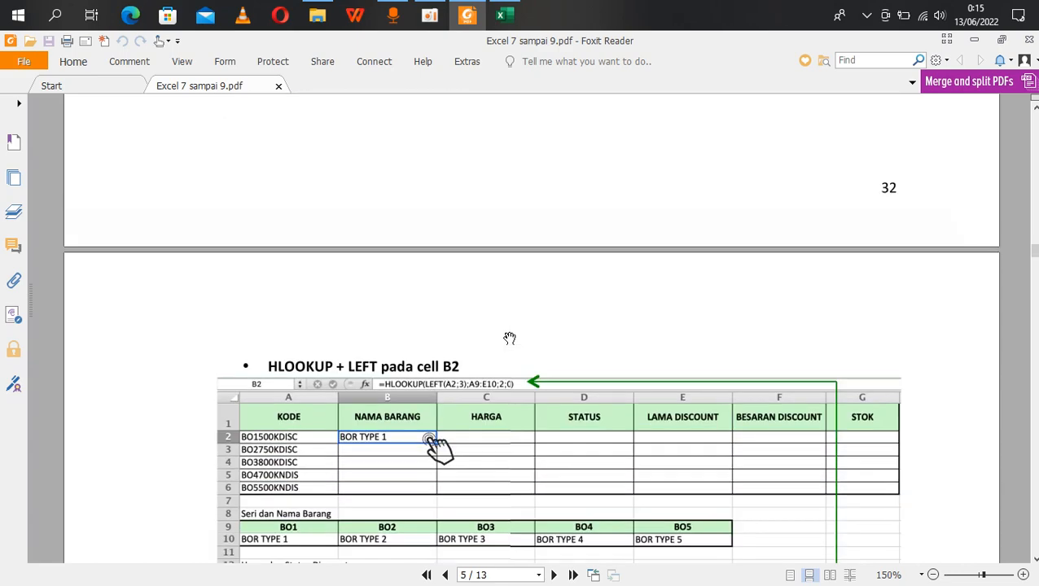
{"action": "scroll", "coordinate": [508, 338], "scroll_direction": "down", "scroll_amount": 7}
{"action": "scroll", "coordinate": [468, 281], "scroll_direction": "up", "scroll_amount": 1}
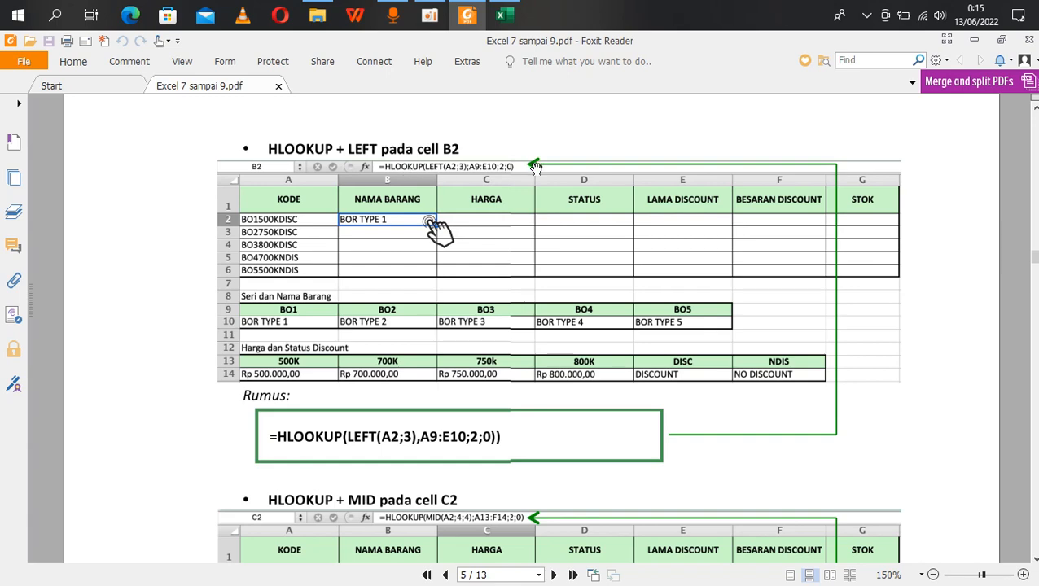
{"action": "scroll", "coordinate": [519, 260], "scroll_direction": "down", "scroll_amount": 4}
{"action": "scroll", "coordinate": [518, 259], "scroll_direction": "up", "scroll_amount": 3}
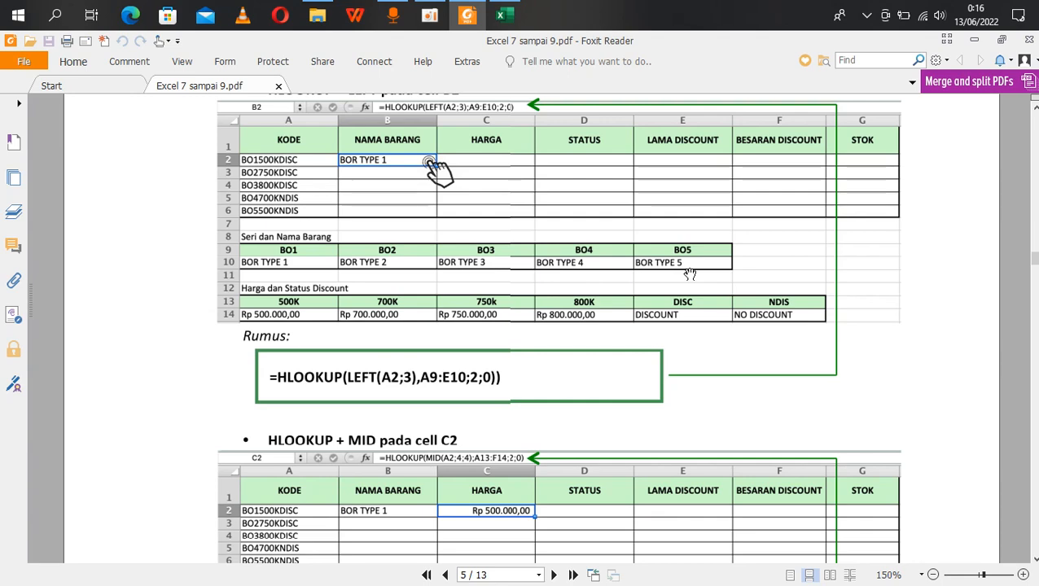
{"action": "scroll", "coordinate": [690, 274], "scroll_direction": "down", "scroll_amount": 3}
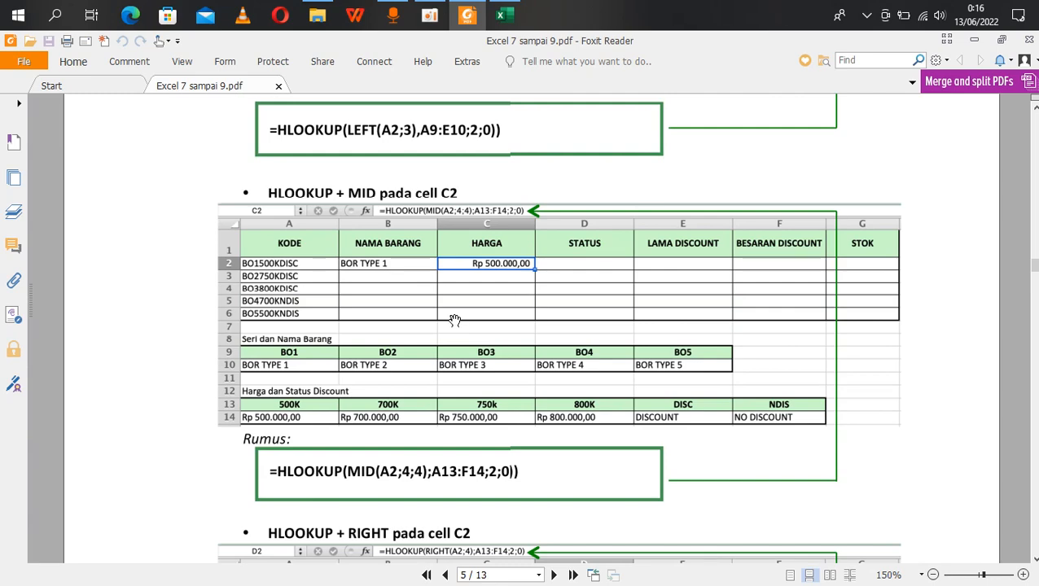
{"action": "scroll", "coordinate": [454, 320], "scroll_direction": "down", "scroll_amount": 3}
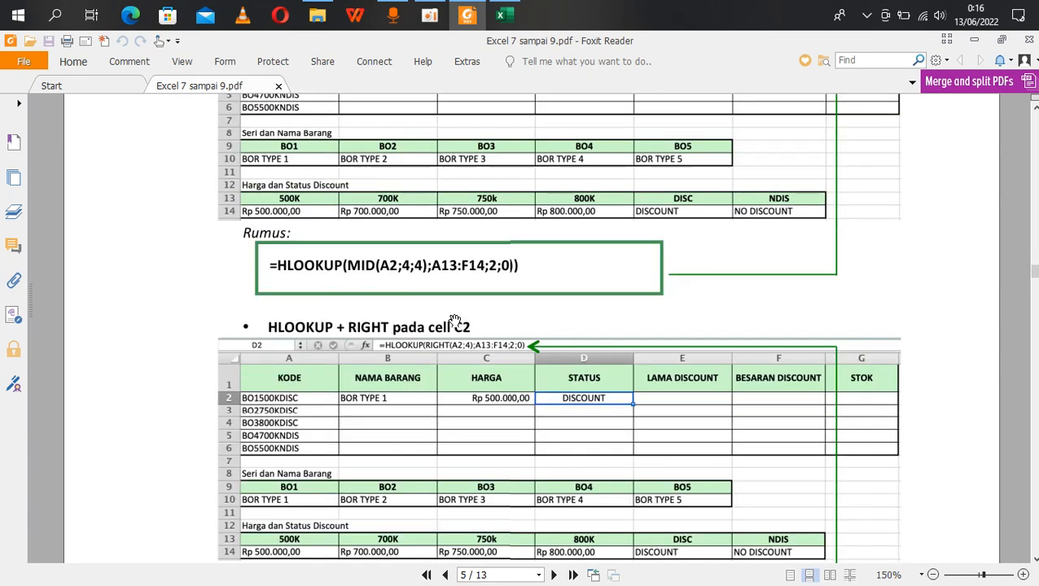
{"action": "scroll", "coordinate": [454, 320], "scroll_direction": "down", "scroll_amount": 3}
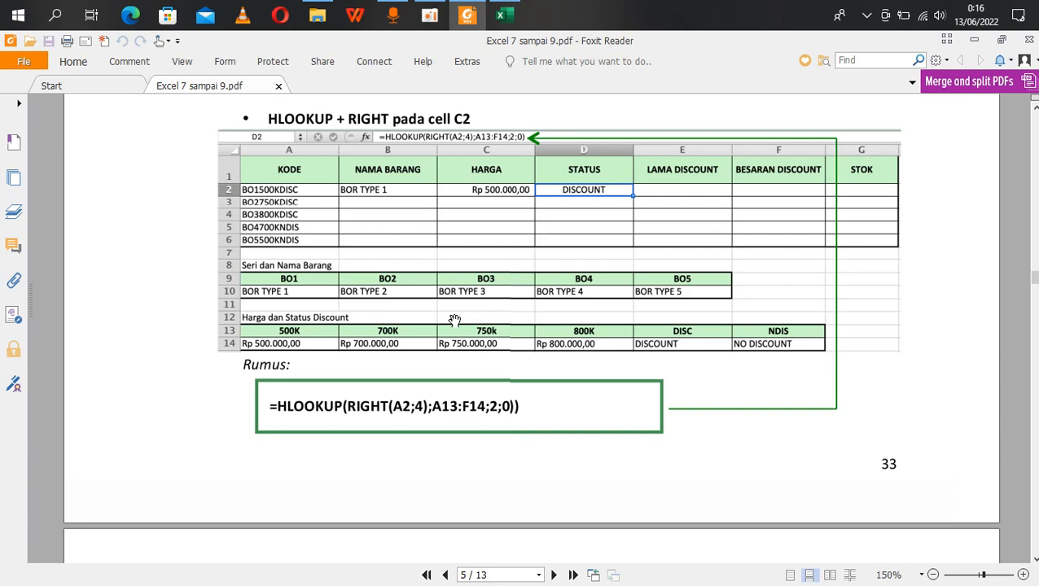
Examine the 7.5 Praktik Pertemuan Ke 7 exercise, including its employee, Tabel Gaji and Tabel Potongan tables and the Keterangan instructions
{"action": "scroll", "coordinate": [454, 320], "scroll_direction": "down", "scroll_amount": 5}
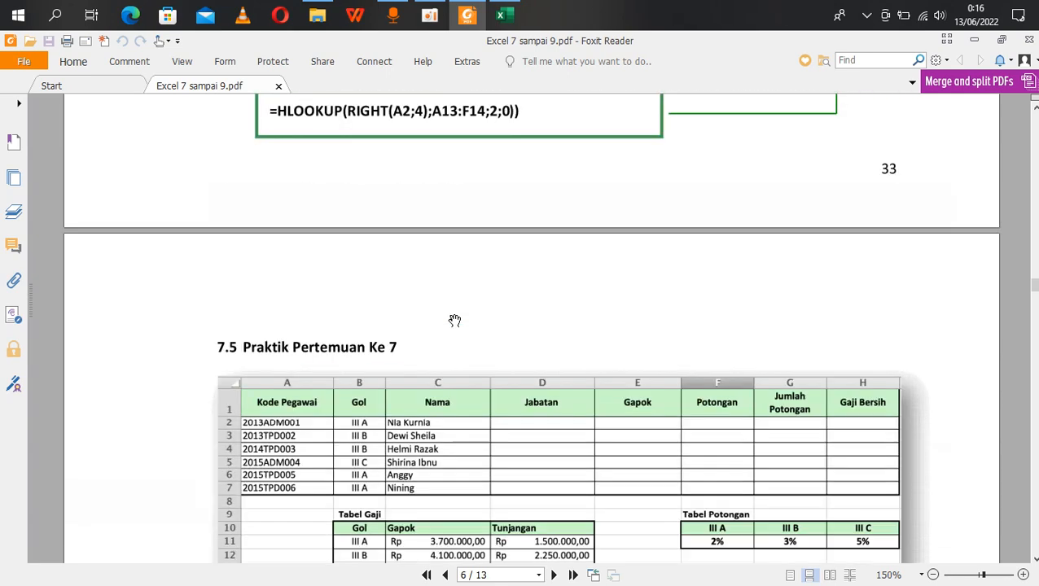
{"action": "scroll", "coordinate": [454, 320], "scroll_direction": "down", "scroll_amount": 3}
{"action": "scroll", "coordinate": [454, 320], "scroll_direction": "down", "scroll_amount": 3}
{"action": "scroll", "coordinate": [454, 320], "scroll_direction": "up", "scroll_amount": 2}
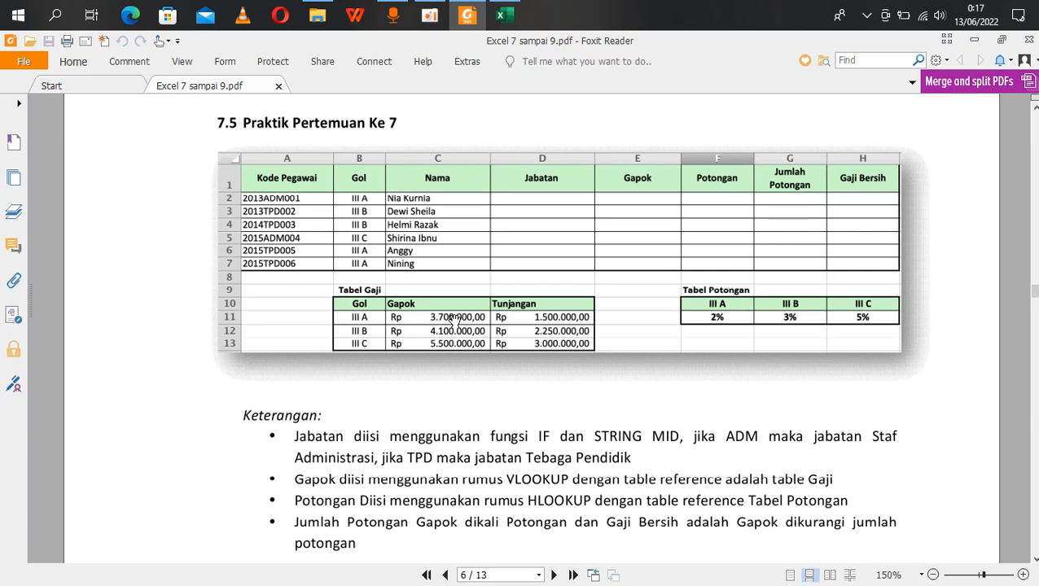
{"action": "scroll", "coordinate": [454, 320], "scroll_direction": "down", "scroll_amount": 10}
{"action": "scroll", "coordinate": [454, 320], "scroll_direction": "down", "scroll_amount": 5}
{"action": "scroll", "coordinate": [454, 320], "scroll_direction": "up", "scroll_amount": 14}
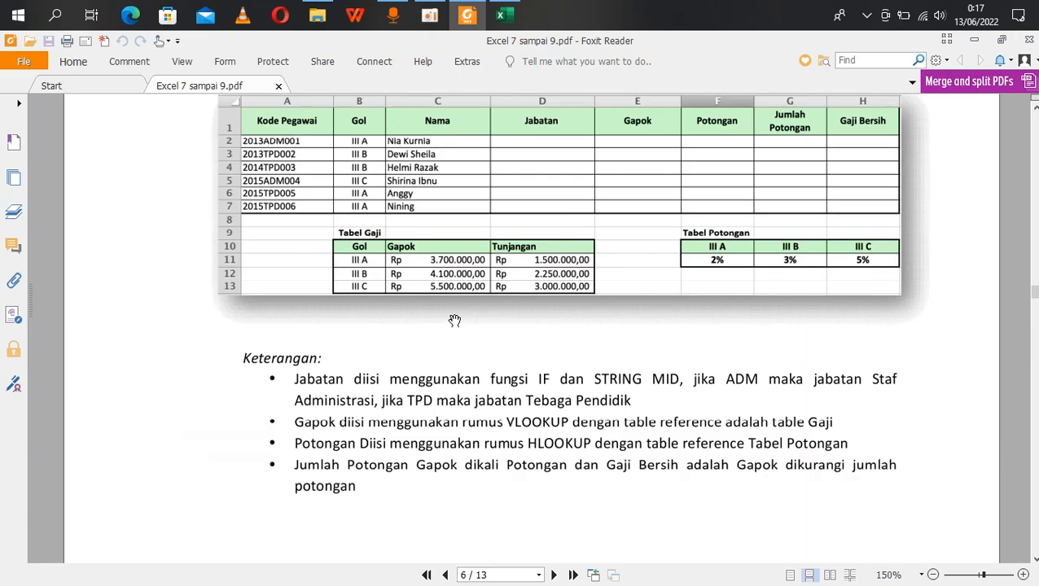
{"action": "scroll", "coordinate": [454, 319], "scroll_direction": "up", "scroll_amount": 4}
{"action": "scroll", "coordinate": [454, 320], "scroll_direction": "down", "scroll_amount": 3}
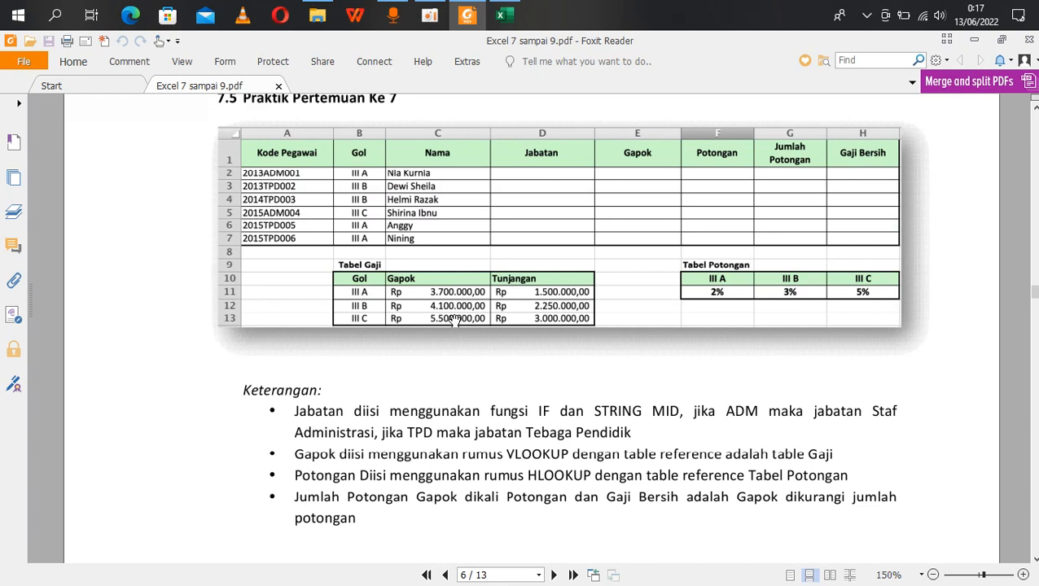
{"action": "scroll", "coordinate": [454, 320], "scroll_direction": "up", "scroll_amount": 1}
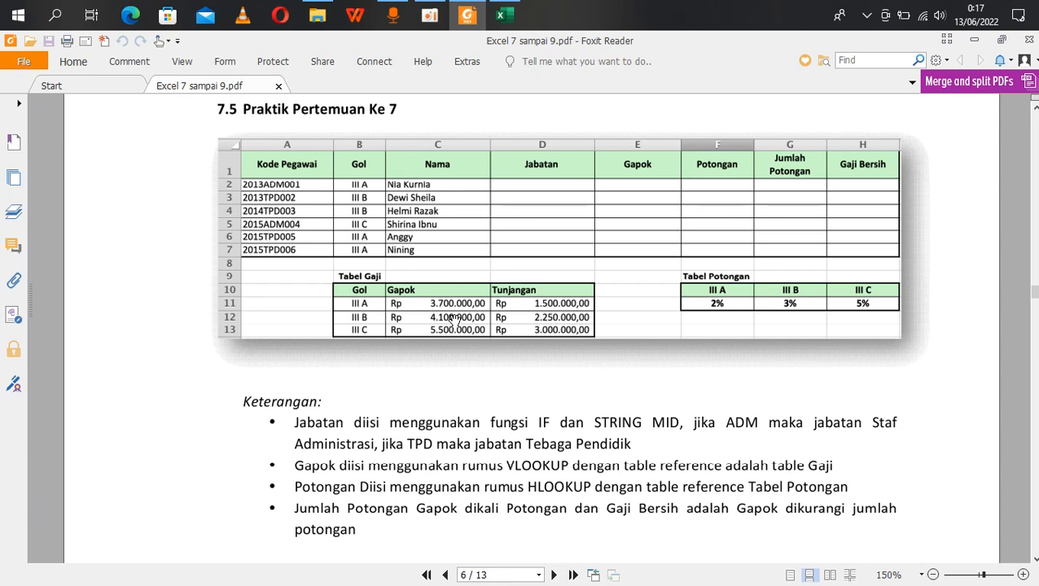
{"action": "left_click", "coordinate": [432, 19]}
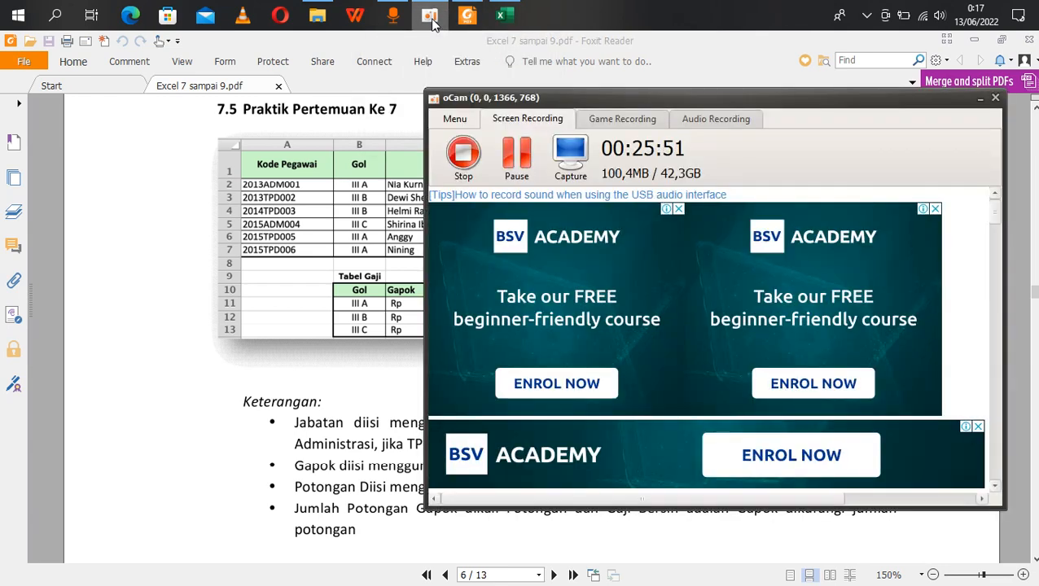